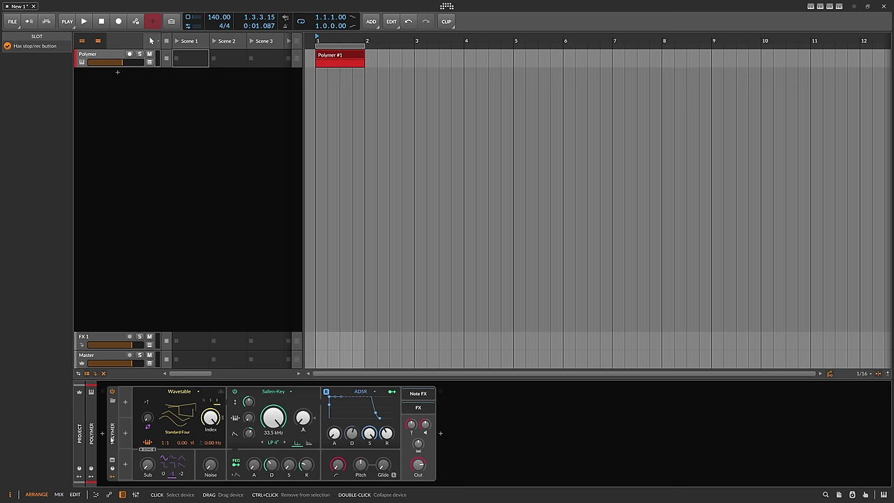
Insert an EQ+ device directly after the Polymer synth.
left_click(112, 460)
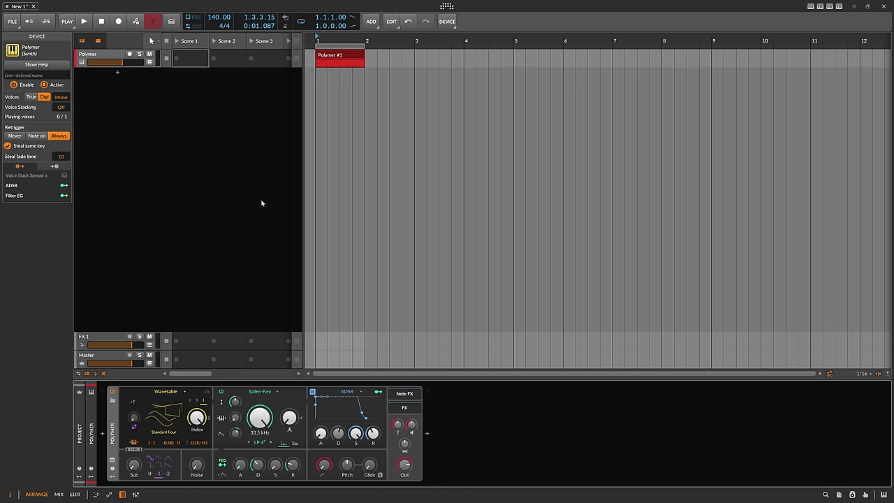
key("space")
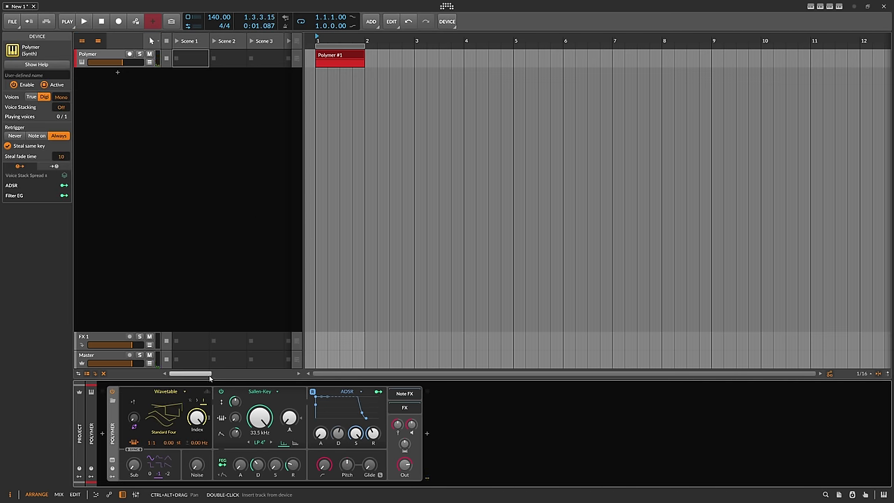
left_click(428, 431)
type("eq")
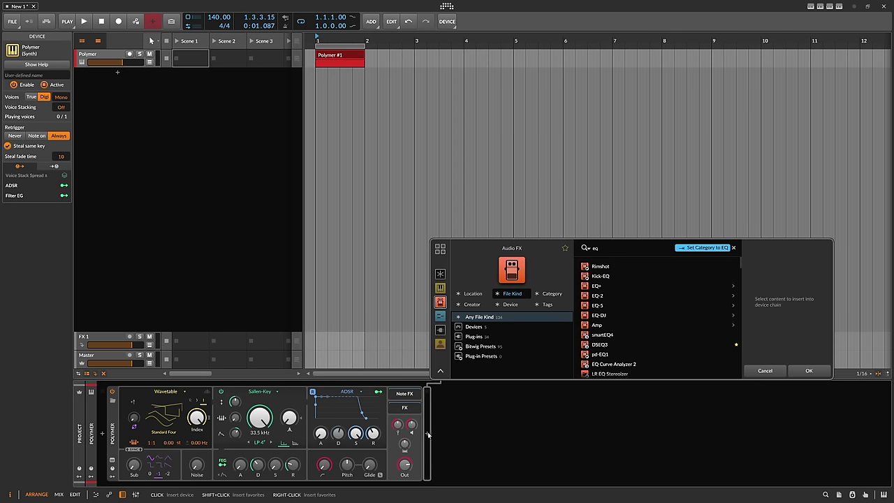
double_click(608, 285)
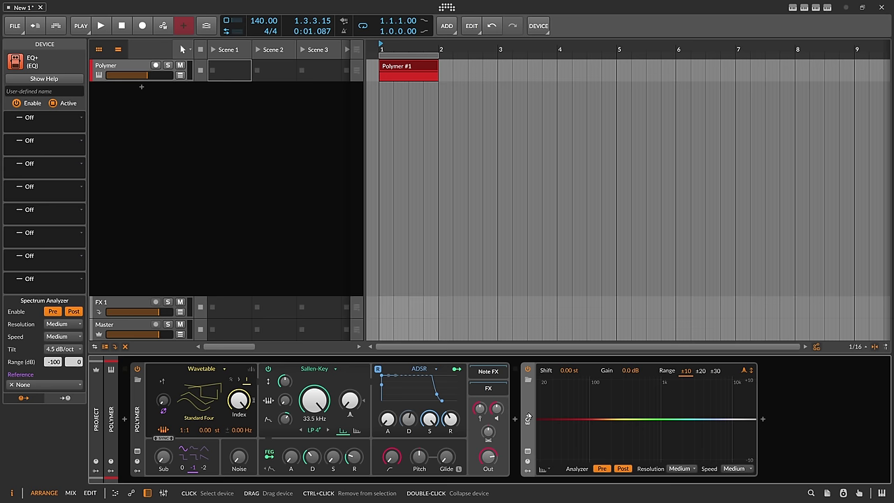
Insert an FX Grid device between Polymer and EQ+.
left_click(516, 418)
type("fx grid")
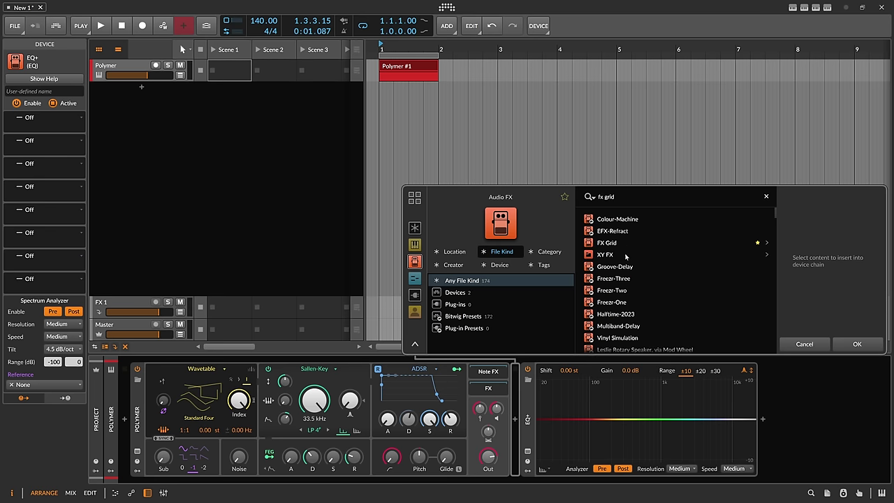
key("Return")
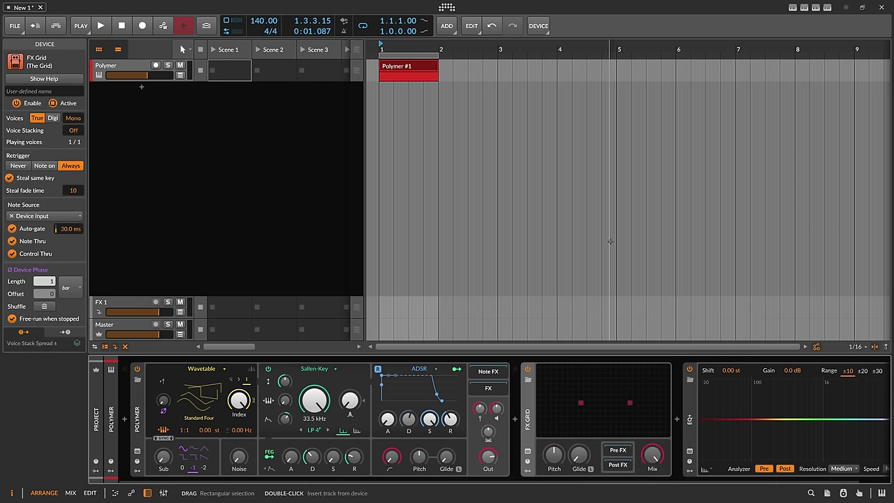
left_click_drag(487, 480, 659, 443)
left_click_drag(634, 413, 584, 455)
key("Delete")
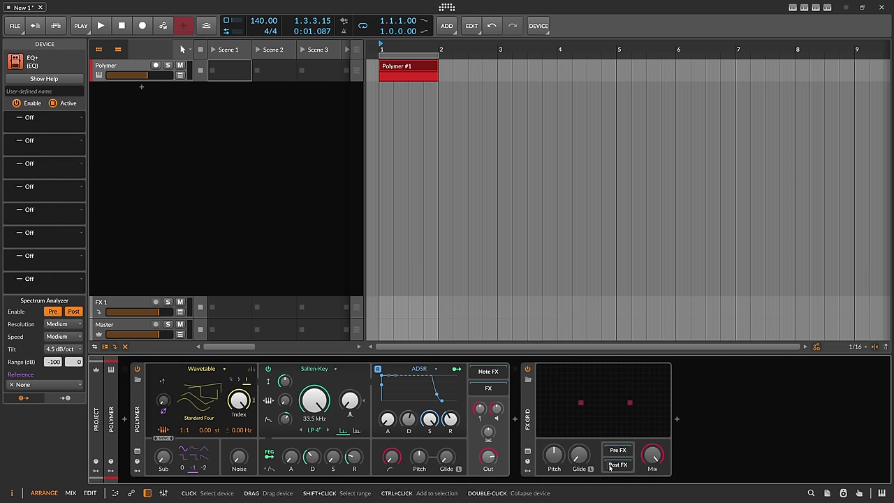
key("ctrl+z")
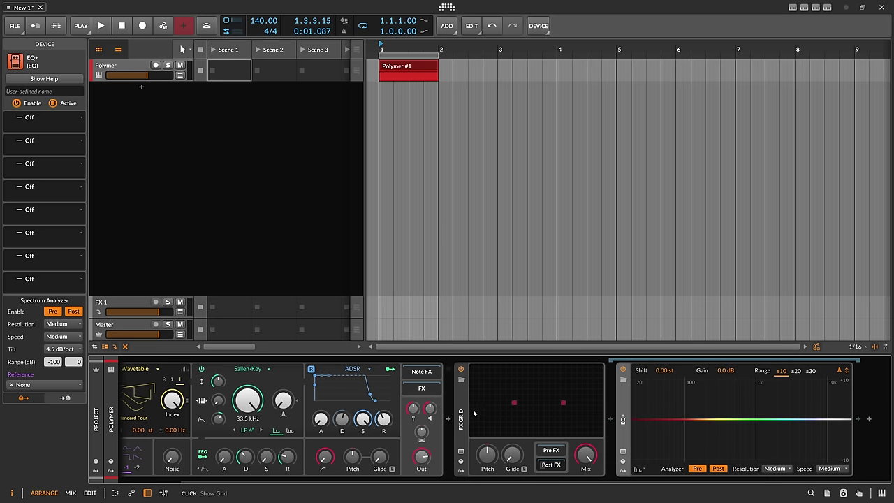
Set the FX Grid's voice stacking to 8.
left_click(461, 423)
double_click(76, 130)
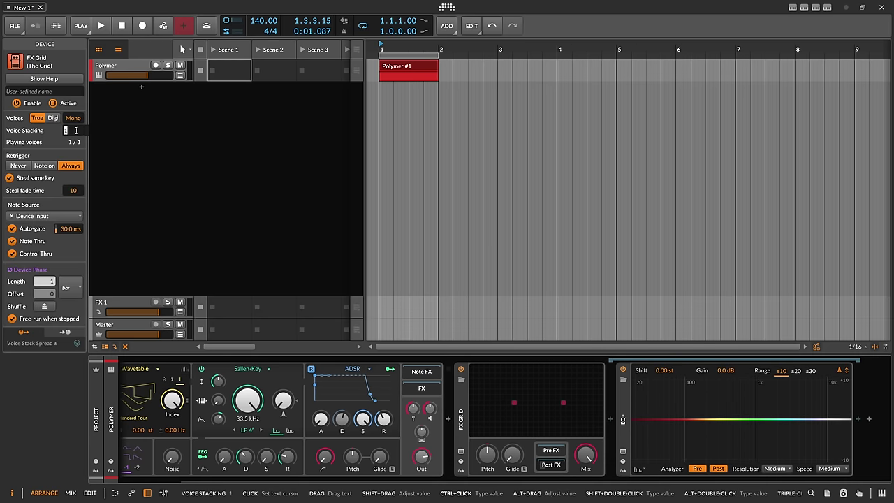
type("8")
key("Return")
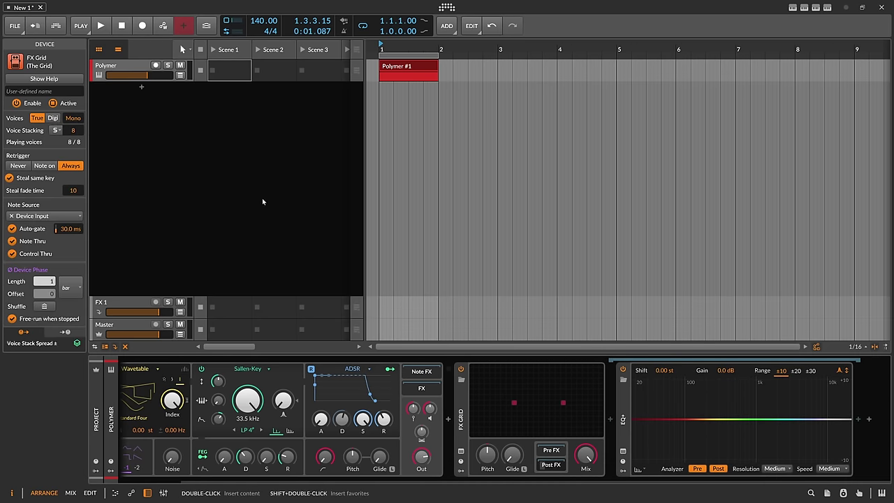
Add a Classic LFO modulator to the FX Grid's first modulator slot.
mouse_move(480, 402)
left_click(477, 382)
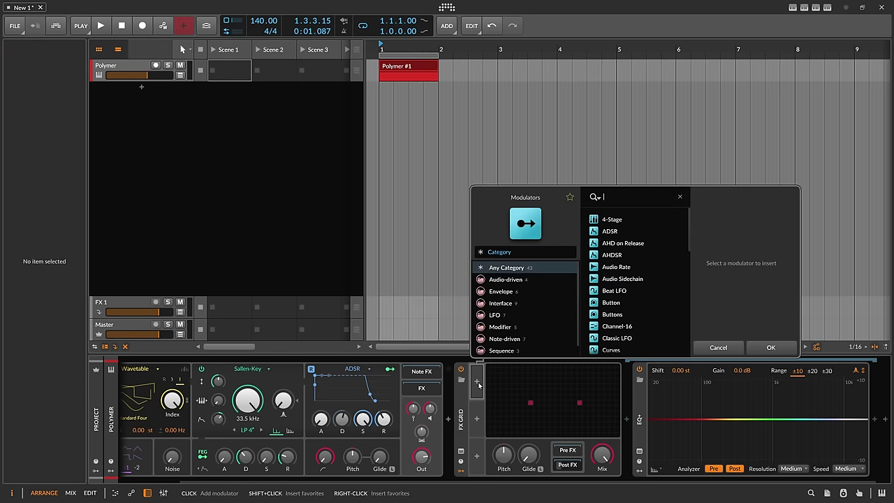
type("lfo")
key("Down")
key("Down")
key("Down")
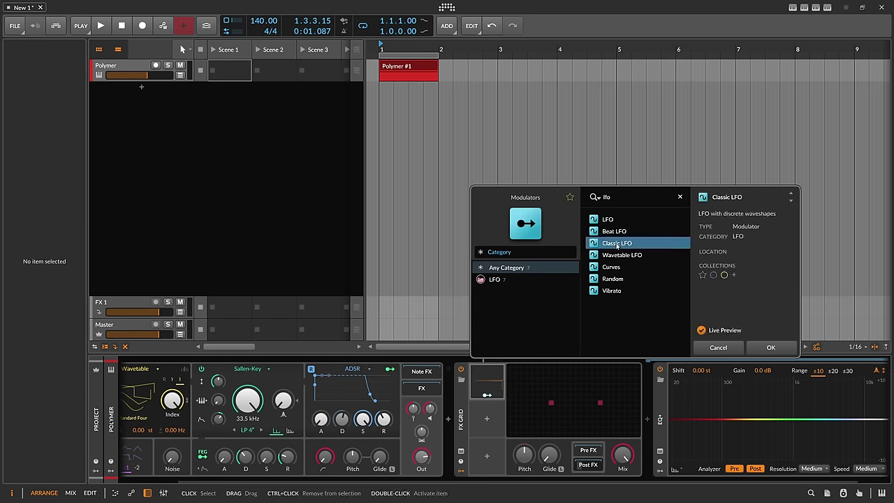
key("Return")
Switch the Classic LFO to per-voice modulation and return the selection to the FX Grid device.
left_click_drag(470, 482, 540, 483)
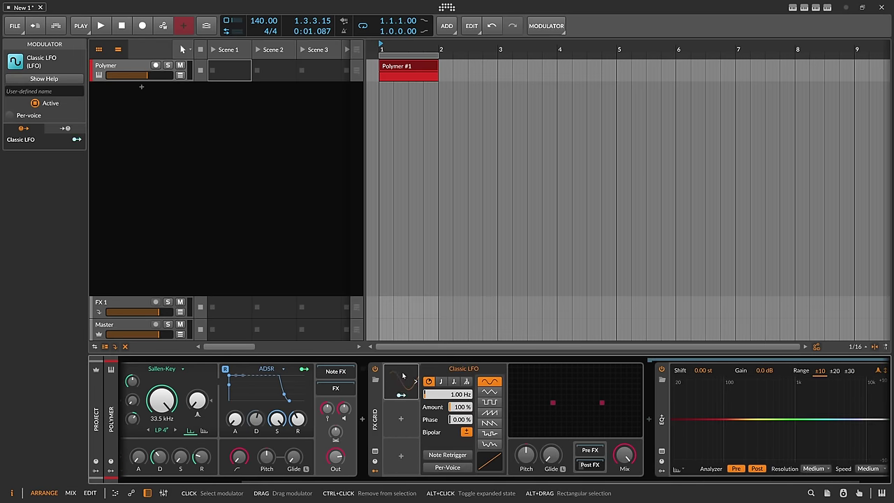
left_click(9, 116)
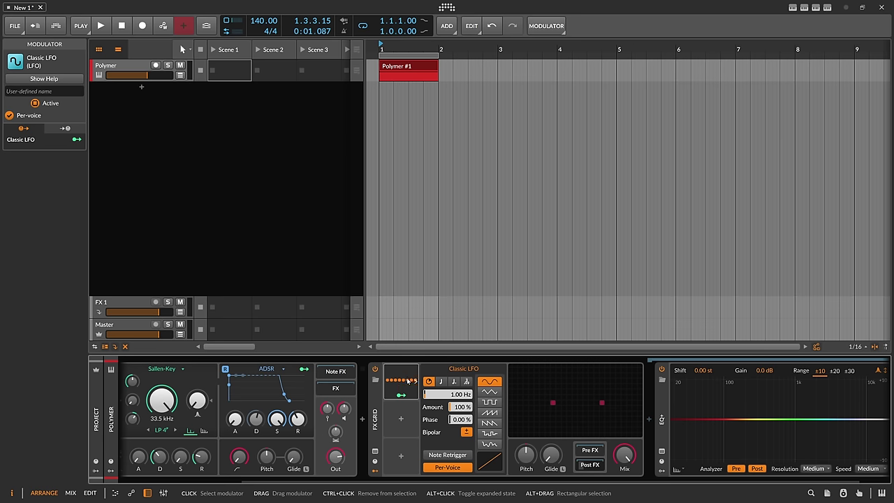
left_click(396, 400)
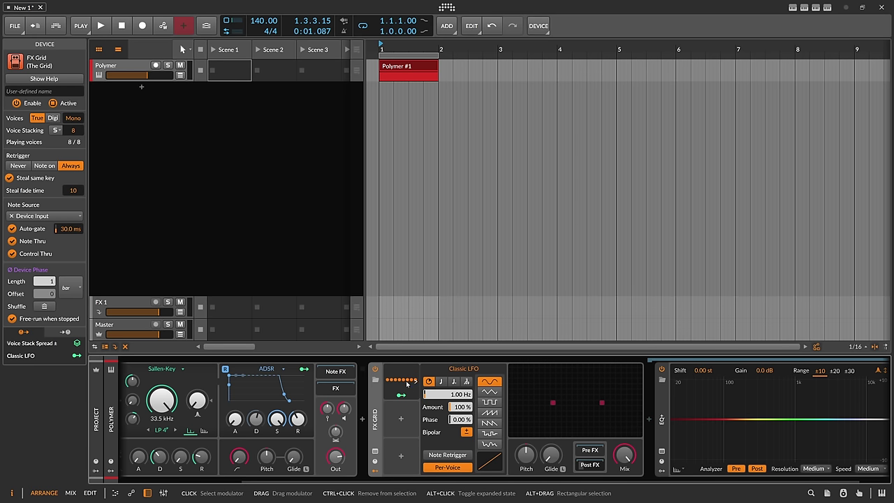
Open the FX Grid patch and place a Value module below the connection between audio in and audio out.
left_click(538, 397)
left_click_drag(410, 166, 345, 123)
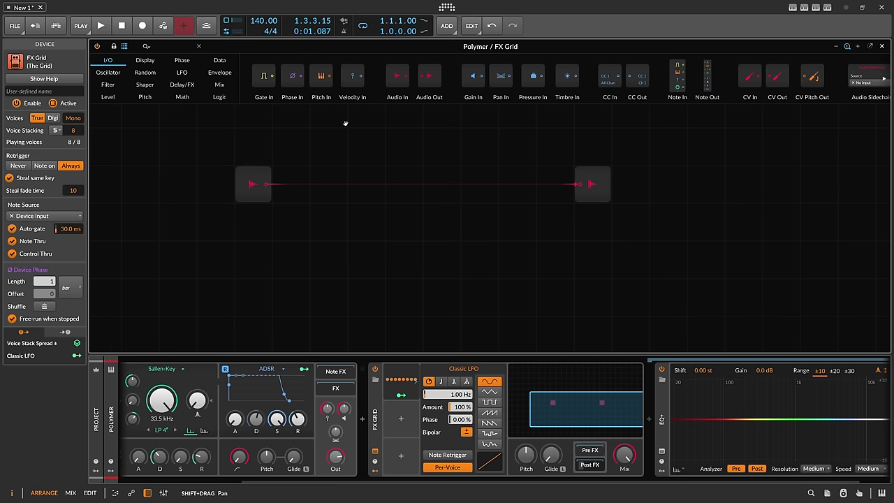
key("minus")
left_click_drag(399, 241, 371, 221)
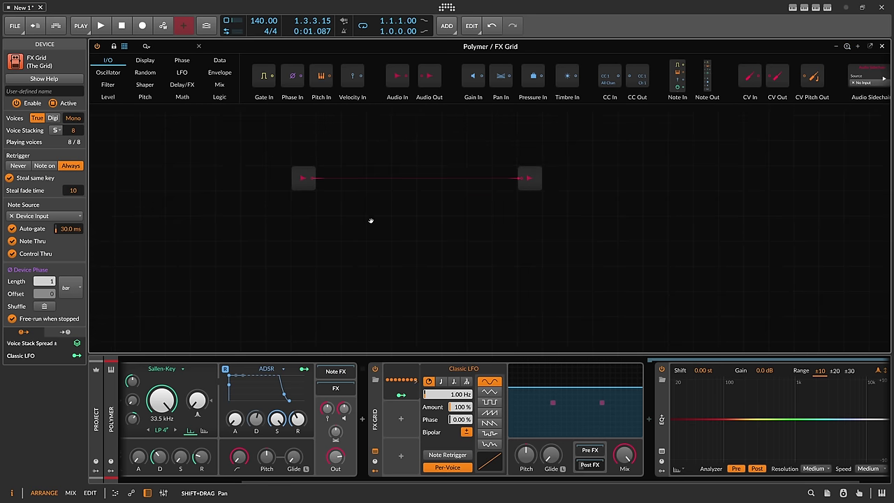
left_click(147, 45)
type("value")
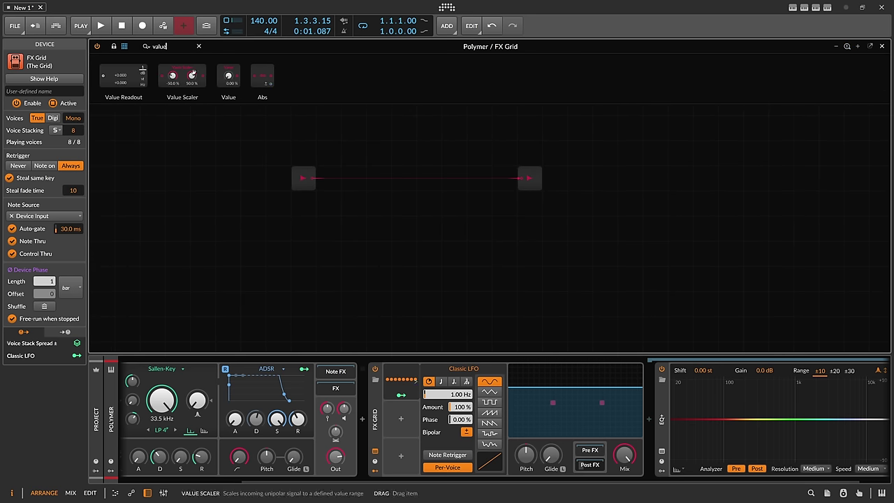
left_click_drag(229, 76, 328, 228)
Make the Value module bipolar and modulate it from the Classic LFO with an amount of 1.000.
scroll(362, 222, "up", 3)
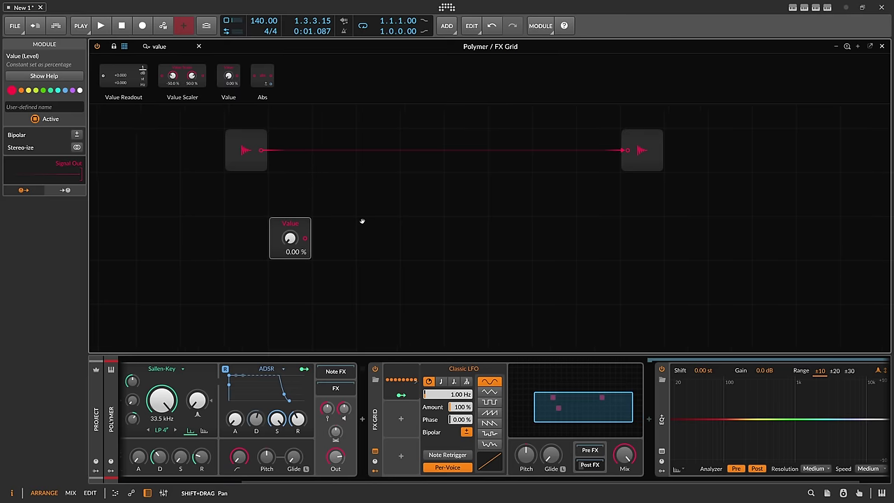
left_click(77, 135)
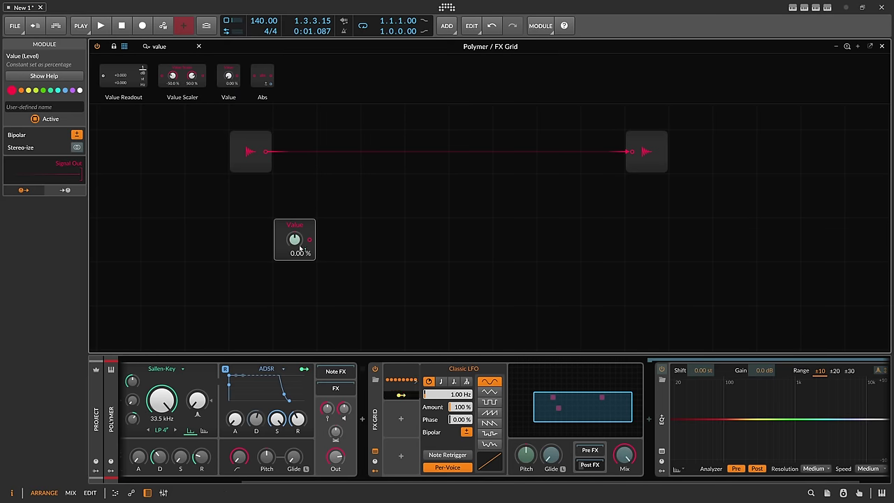
left_click_drag(300, 248, 300, 231)
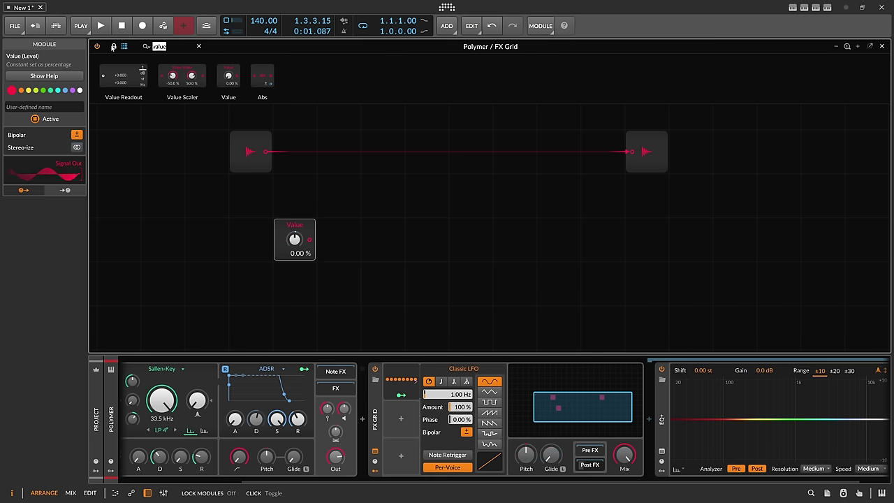
Attach a Voice Stack Tog module to the Value output and leave only voice 1 enabled out of its 16 voice toggles.
type("tog")
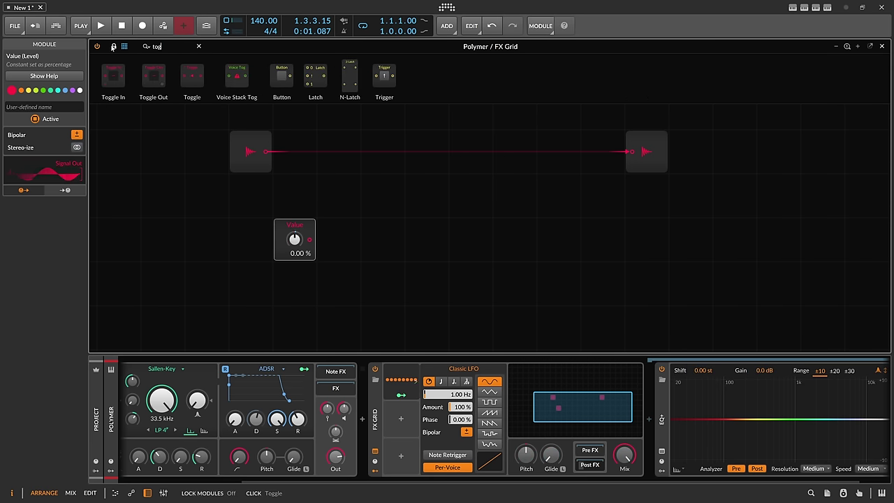
left_click_drag(237, 76, 338, 233)
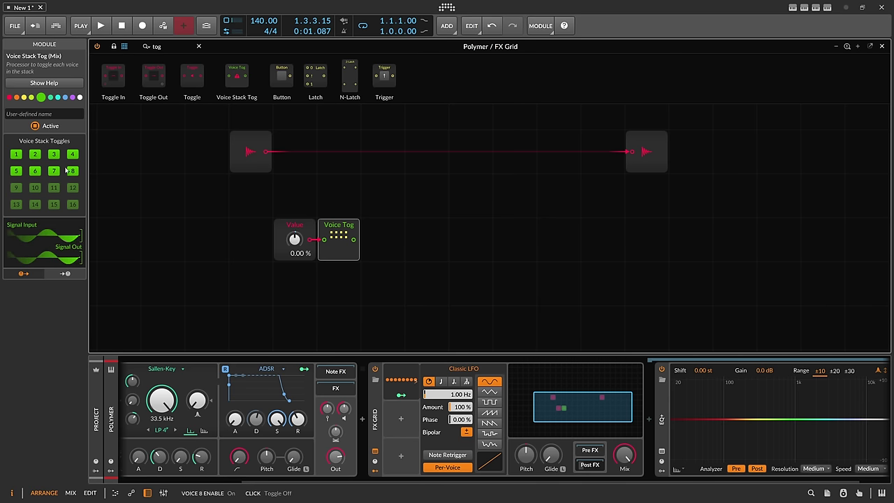
left_click(17, 154)
left_click(35, 155)
left_click(71, 155)
left_click(72, 171)
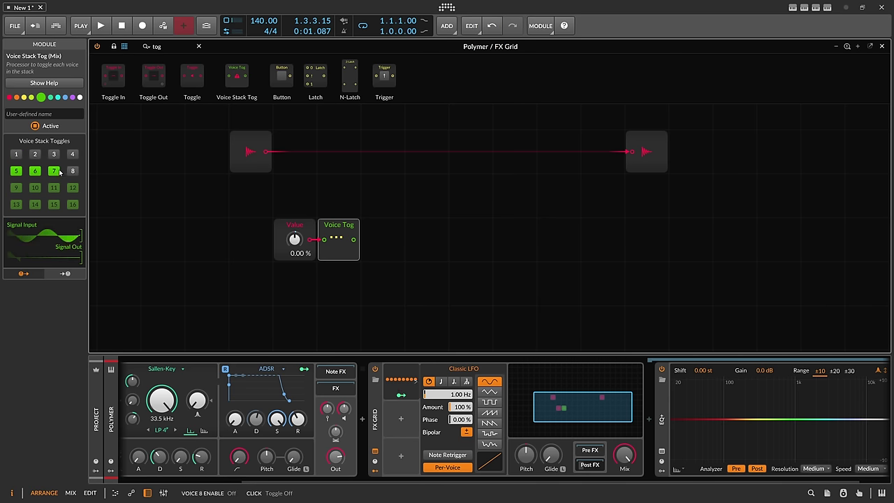
left_click(16, 171)
left_click(16, 188)
left_click(35, 188)
left_click(54, 188)
left_click(72, 188)
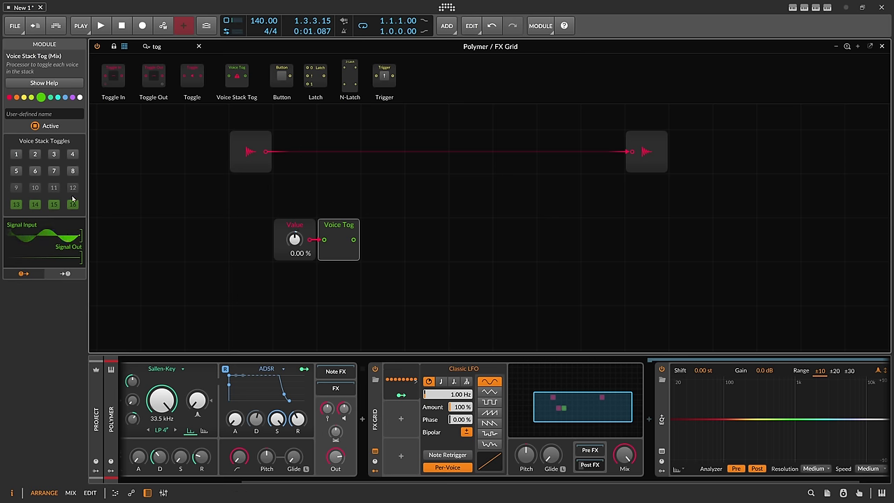
left_click(72, 204)
left_click(53, 204)
left_click(35, 204)
left_click(16, 204)
left_click(16, 155)
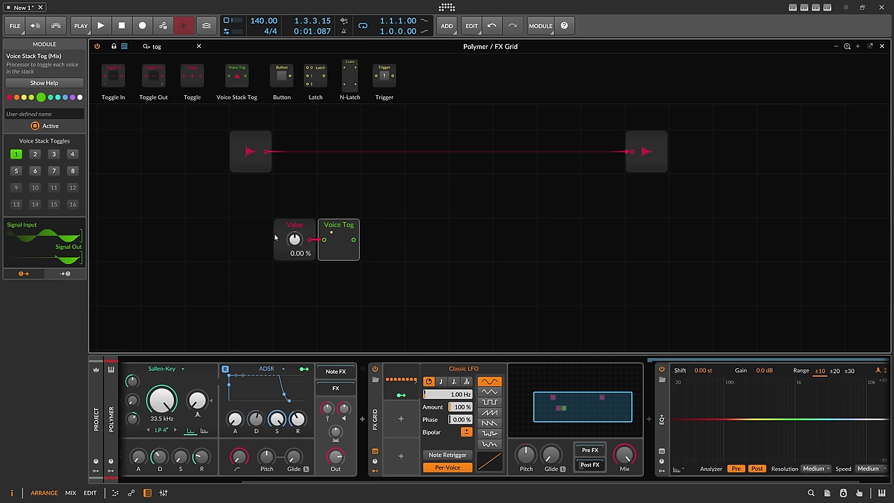
Attach a Modulator Out module to the output of the Voice Stack Tog.
left_click(158, 46)
type("modu")
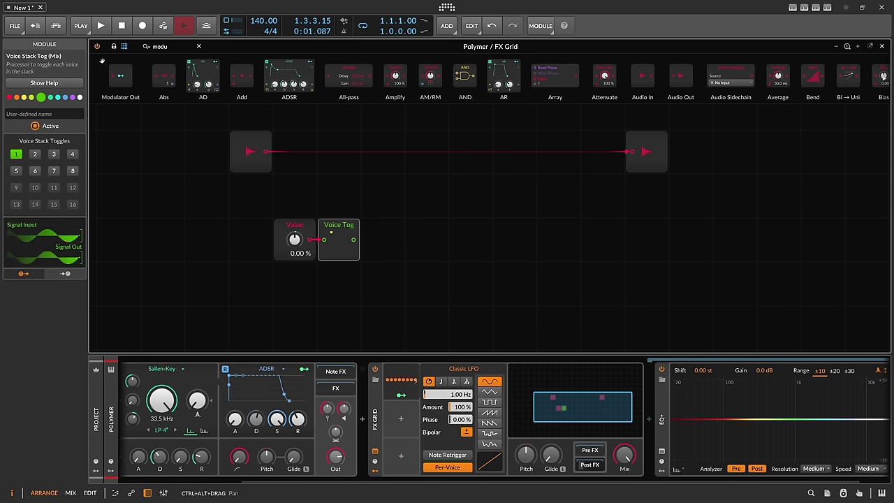
left_click_drag(120, 75, 382, 239)
scroll(377, 194, "down", 2)
left_click_drag(493, 227, 452, 172)
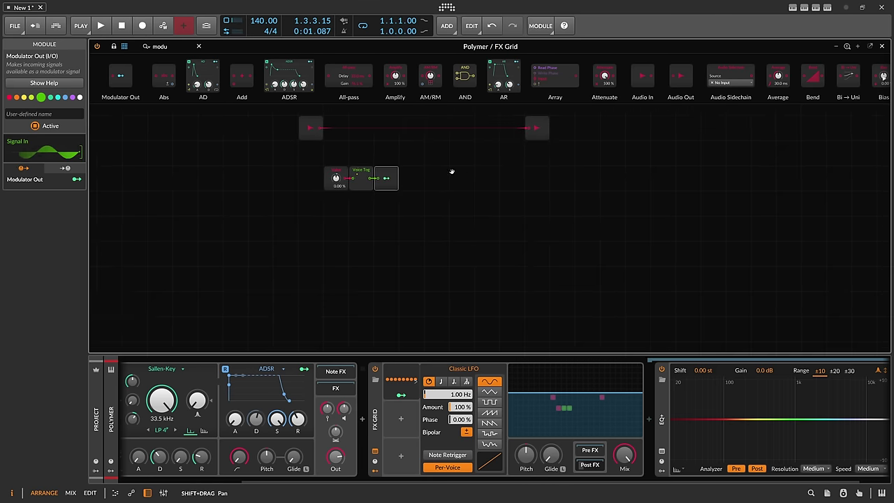
Duplicate the Voice Stack Tog and Modulator Out pair seven times, making eight rows fed by the Value module.
left_click_drag(411, 219, 360, 169)
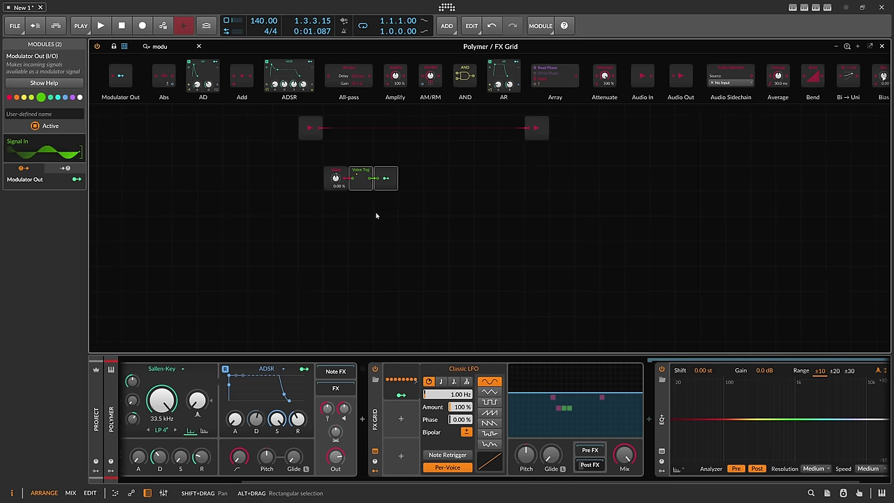
key("ctrl+d")
key("ctrl+d")
key("ctrl+d")
key("ctrl+d")
key("ctrl+d")
key("ctrl+d")
key("ctrl+d")
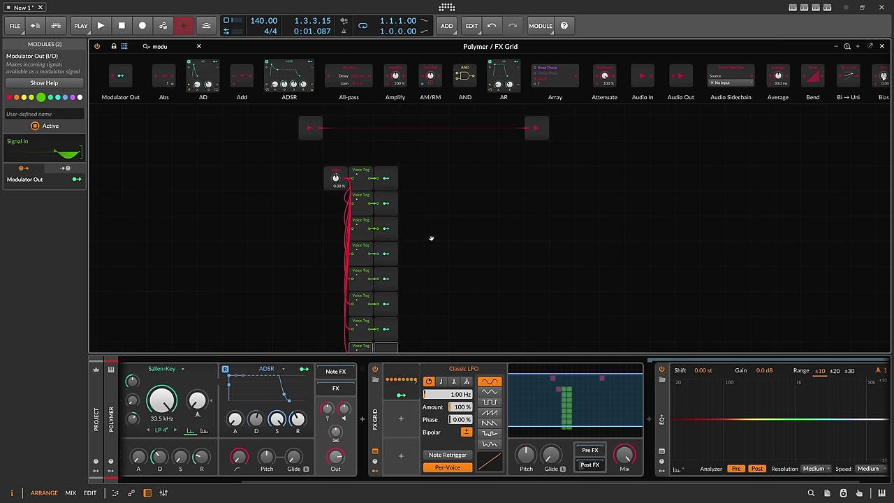
Enable only voice 2 in the second Voice Stack Tog and only voice 3 in the third.
left_click_drag(459, 240, 439, 183)
left_click(303, 168)
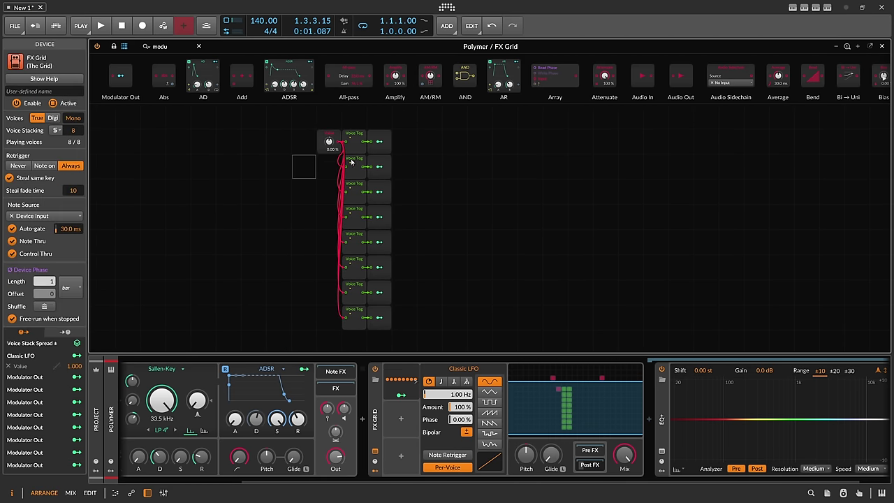
left_click(353, 162)
left_click(35, 154)
left_click(16, 155)
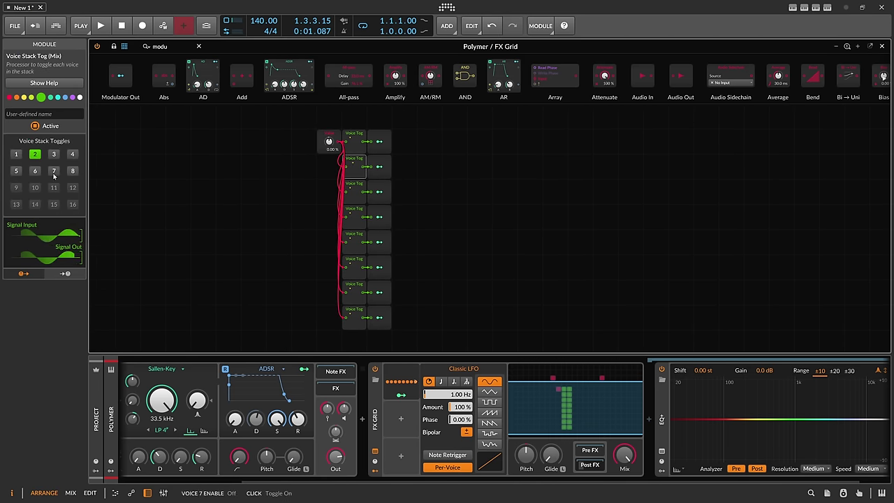
left_click(353, 188)
left_click(54, 154)
left_click(17, 153)
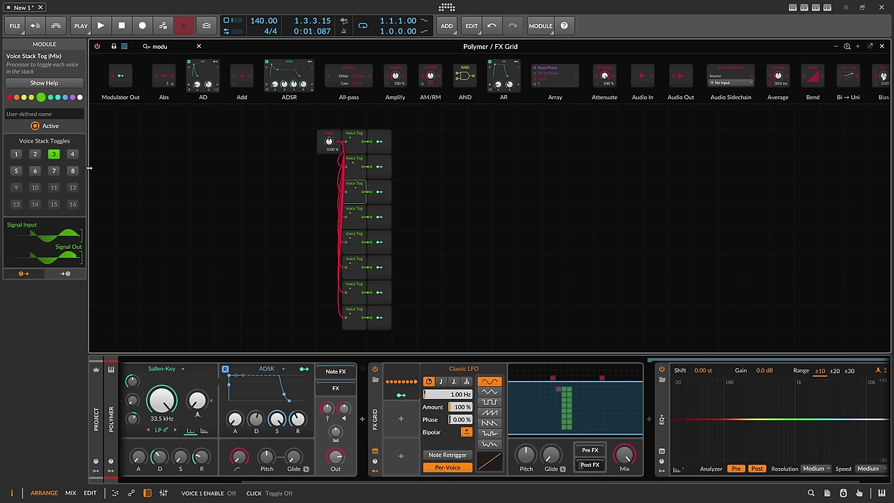
Enable only voice 4 in the fourth Voice Stack Tog and only voice 5 in the fifth.
left_click(354, 210)
left_click(72, 154)
left_click(16, 154)
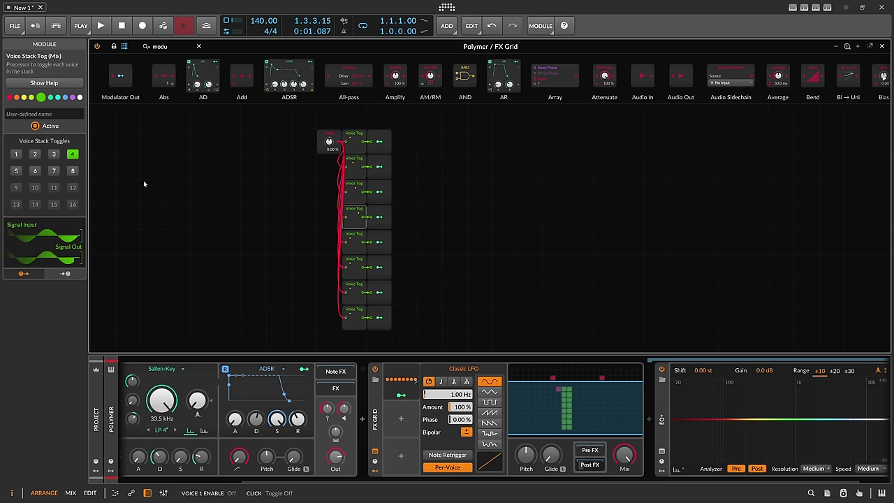
left_click(354, 234)
left_click(16, 170)
left_click(16, 154)
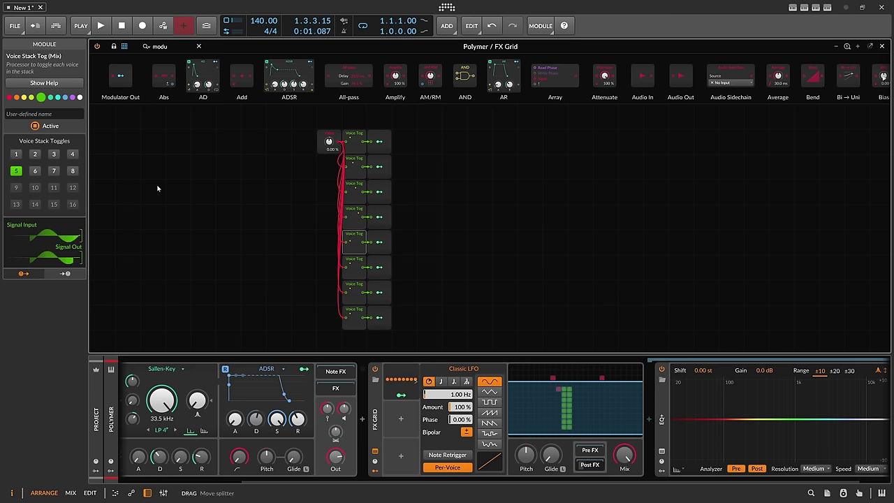
Enable only voice 6 in the sixth Voice Stack Tog, only voice 7 in the seventh and only voice 8 in the eighth.
left_click(354, 260)
left_click(35, 171)
left_click(17, 153)
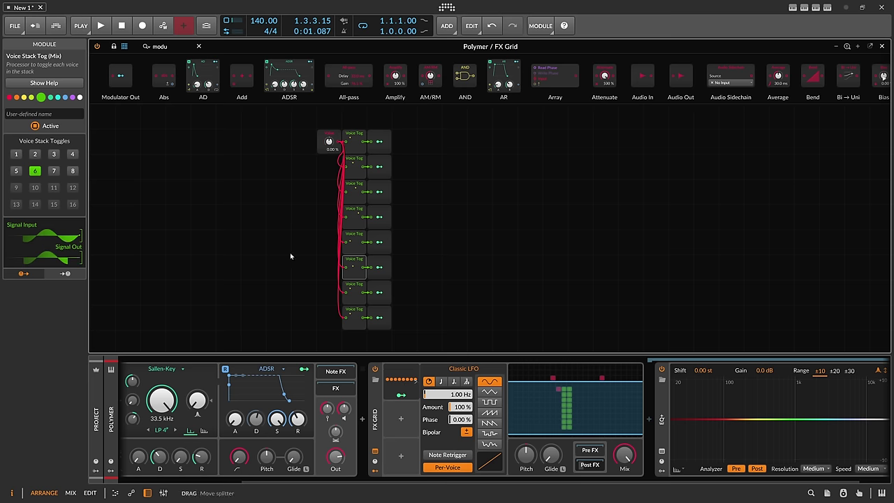
left_click(354, 285)
left_click(53, 170)
left_click(16, 154)
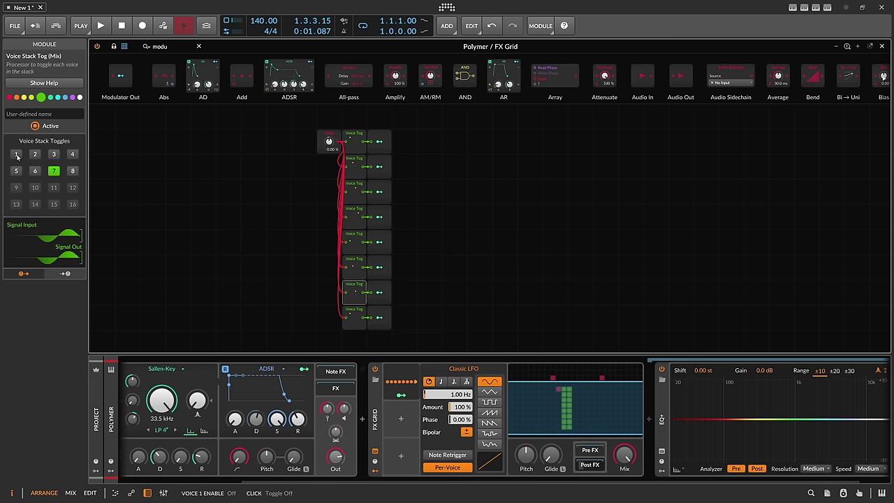
left_click(354, 310)
left_click(72, 170)
left_click(16, 153)
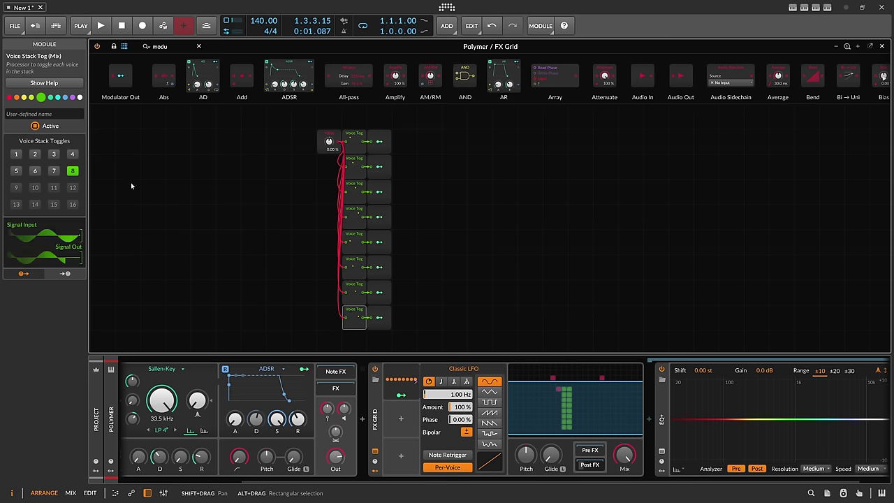
Select all eight Modulator Out modules, and add eight Bell bands along the EQ+ curve with the device's band parameters shown.
left_click_drag(390, 482, 428, 421)
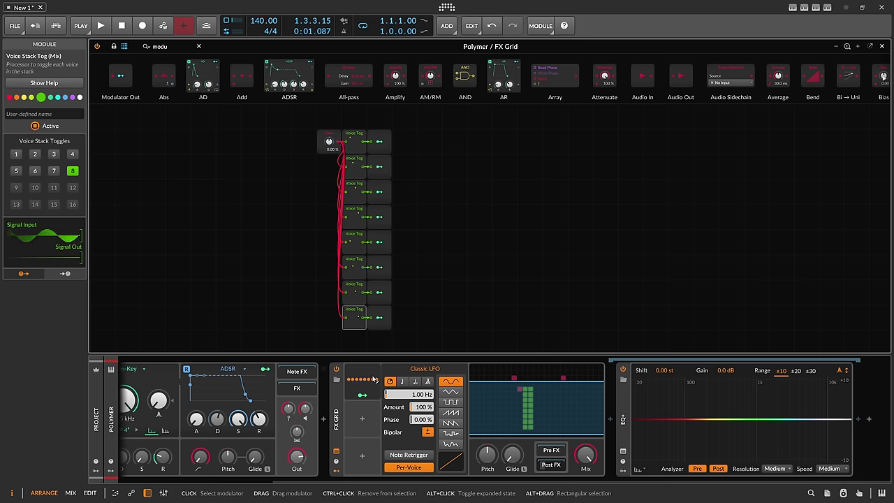
left_click_drag(377, 128, 385, 334)
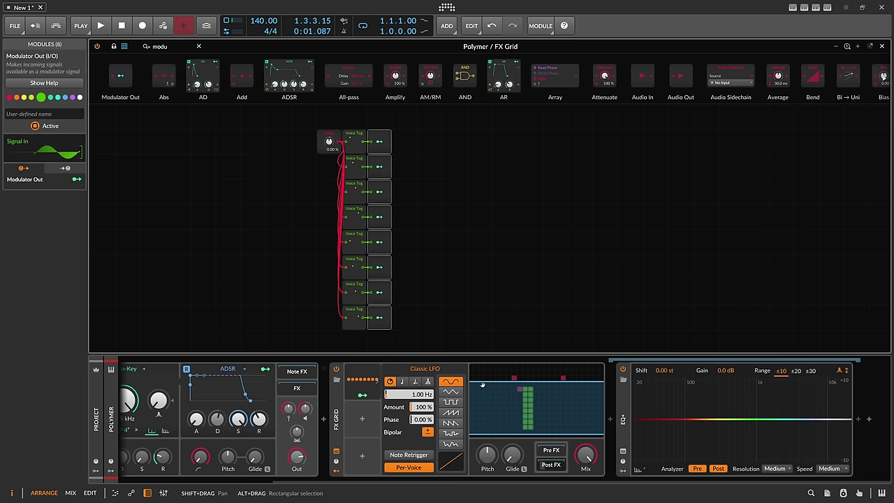
left_click(675, 420)
left_click(708, 420)
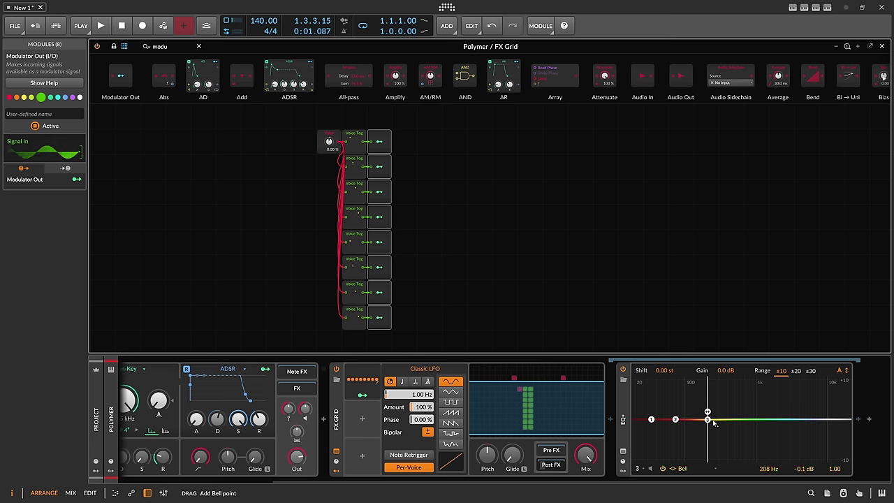
left_click(740, 420)
left_click(768, 419)
left_click(798, 420)
left_click(815, 420)
double_click(834, 419)
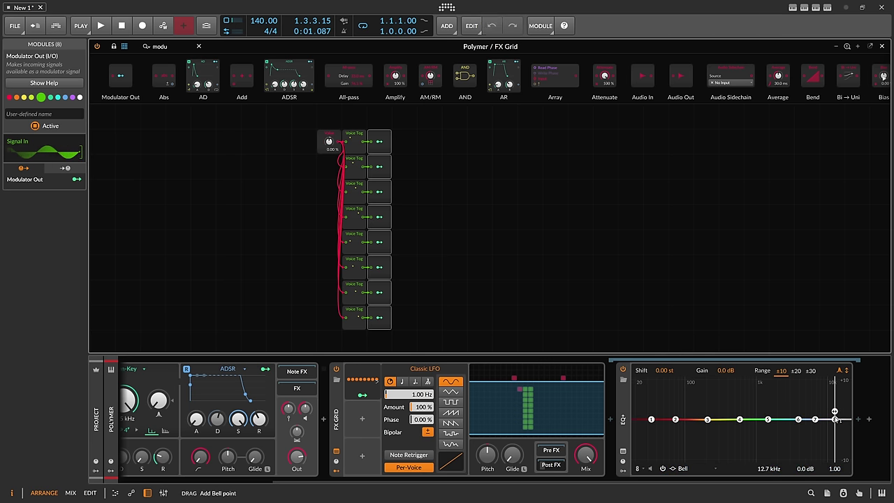
left_click(623, 417)
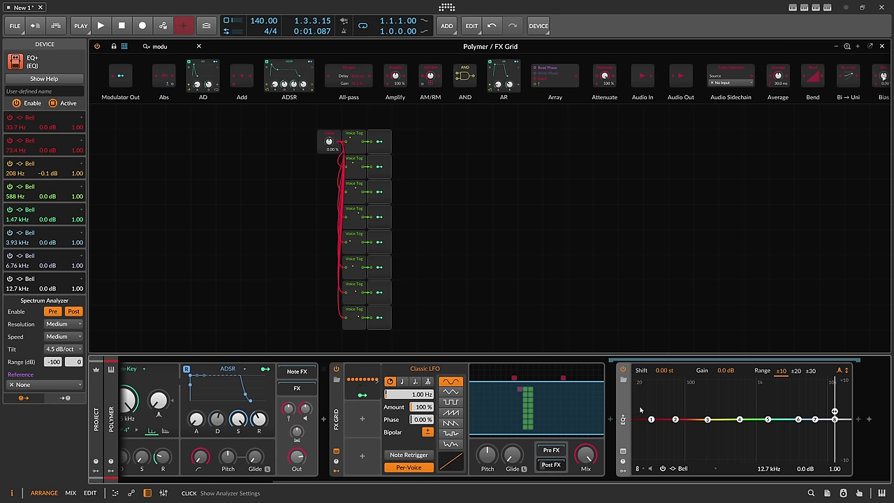
Shift EQ+ bands 1 and 2 slightly higher in frequency, and remove and re-add band 1.
left_click_drag(675, 419, 657, 420)
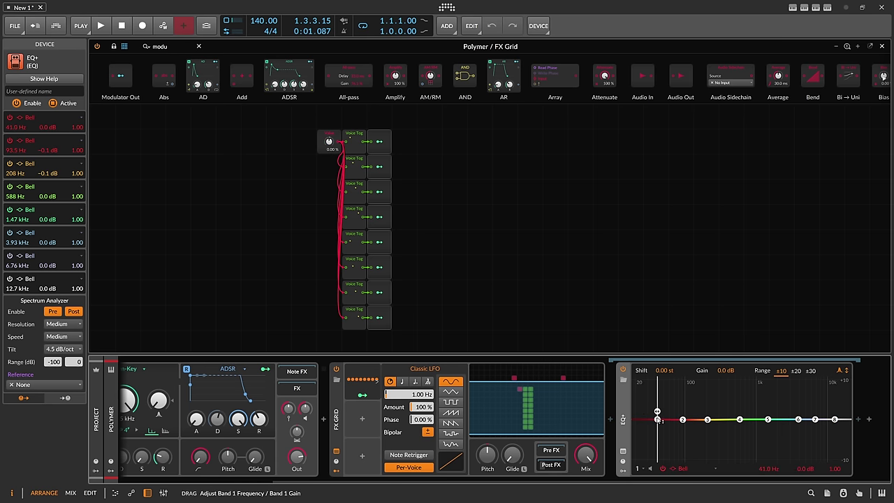
double_click(657, 420)
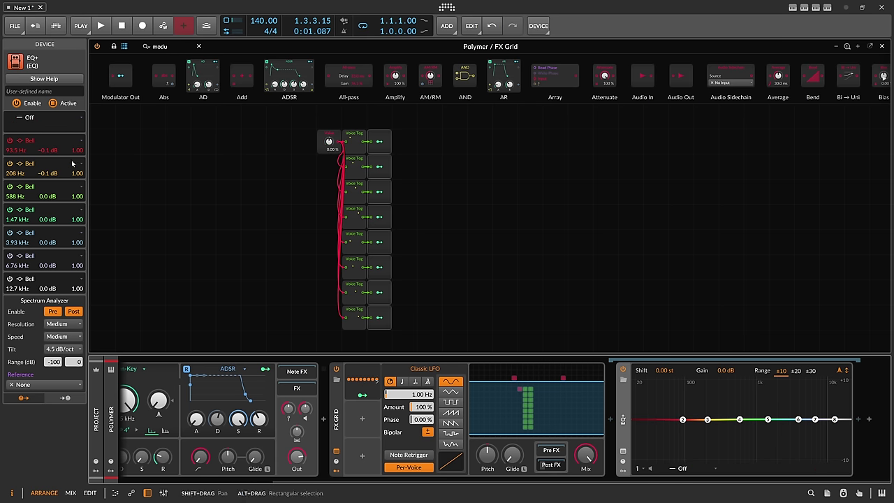
left_click(655, 419)
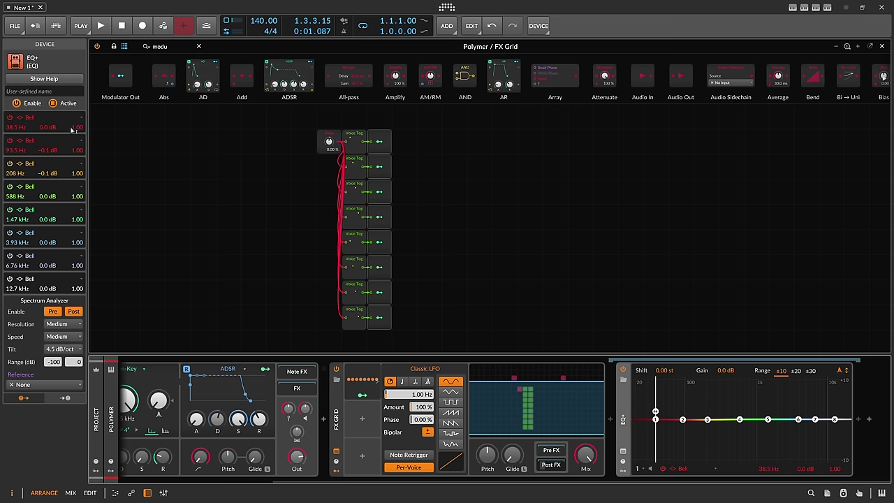
Set the EQ+ frequencies of band 1 to D#0, band 2 to D#1 and band 3 to D#2.
double_click(21, 127)
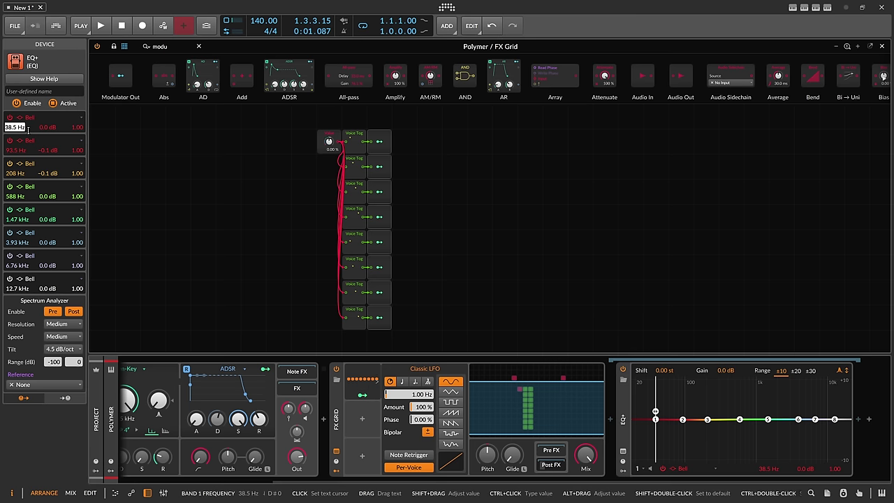
type("D#1")
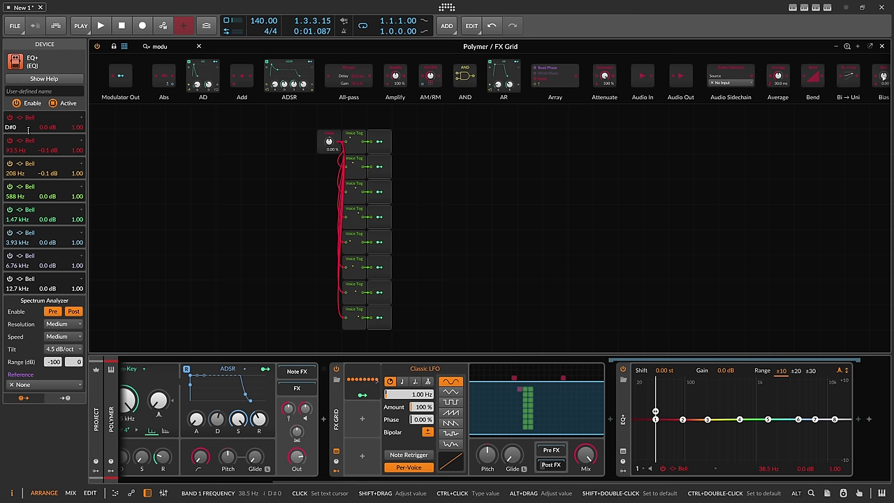
key("Tab")
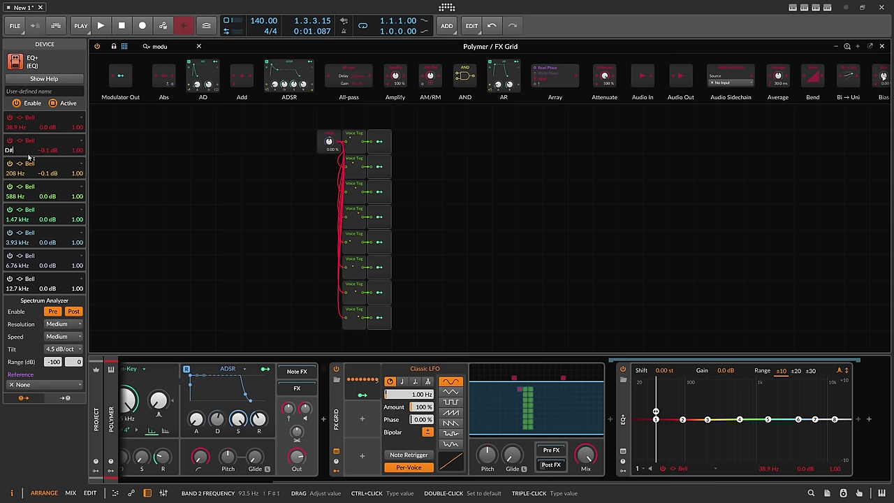
key("Return")
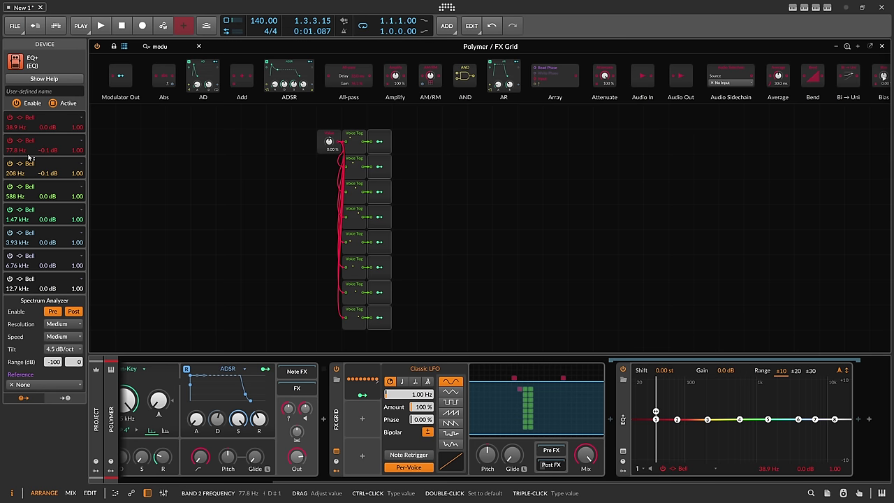
left_click(26, 172, "ctrl")
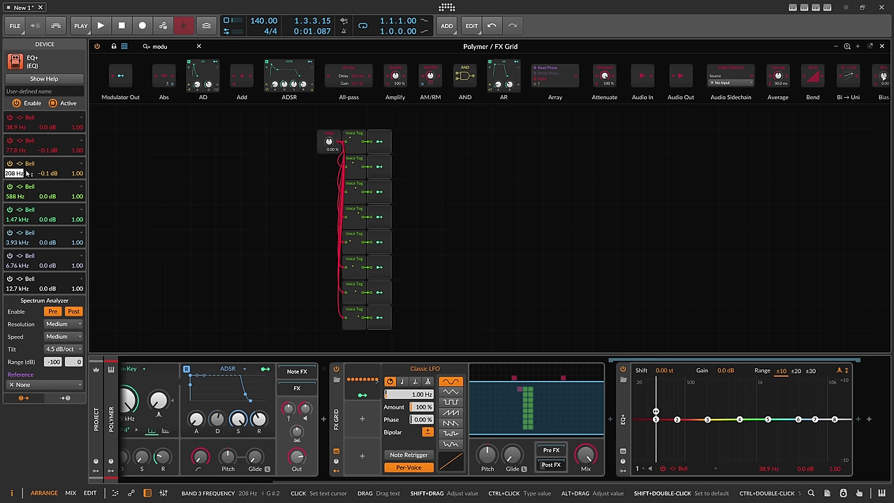
type("D#2")
key("Return")
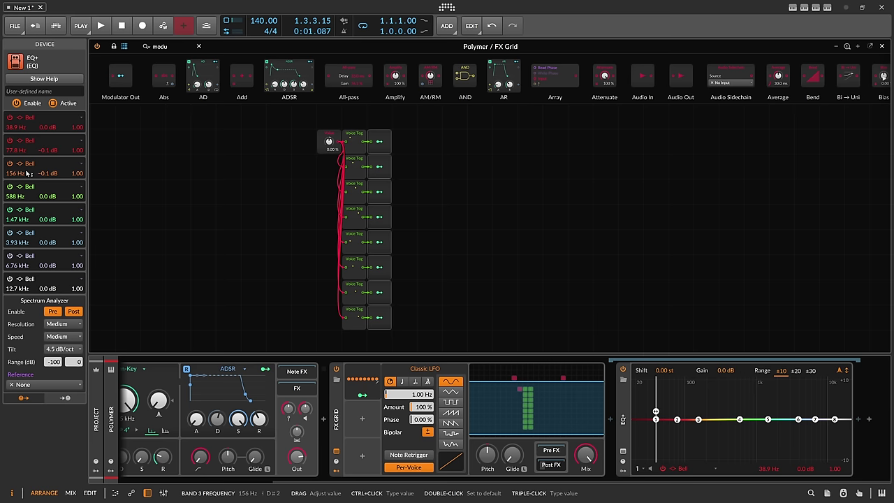
Set the EQ+ frequencies of band 4 to D#3 (311 Hz) and band 5 to D#4 (622 Hz).
left_click(25, 197, "ctrl")
type("a#")
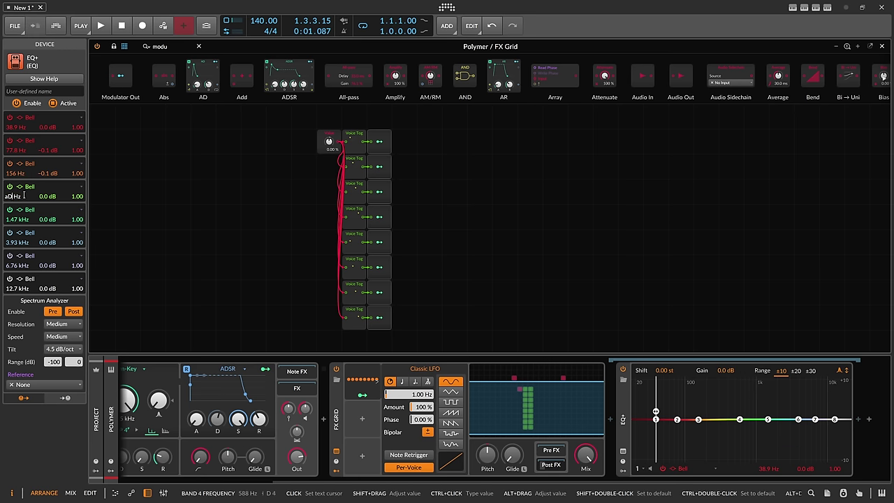
key("BackSpace")
key("BackSpace")
key("ctrl+a")
type("D#3")
key("Return")
triple_click(30, 219)
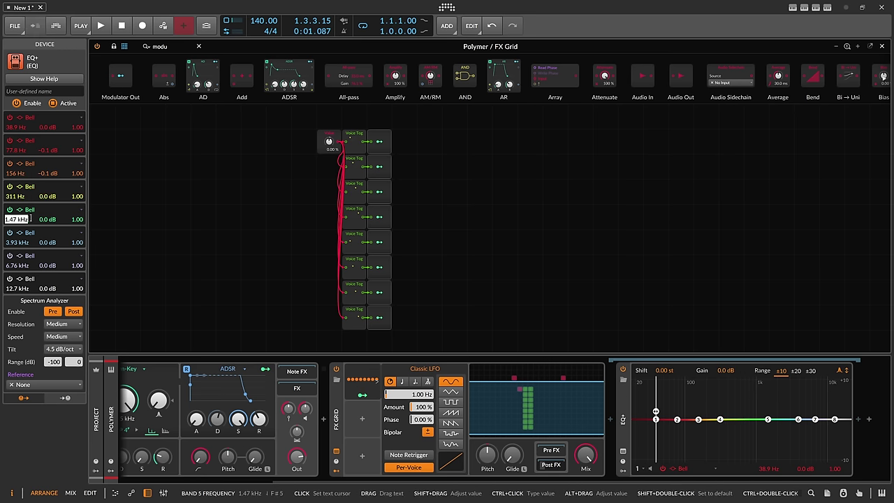
type("D#5")
key("Return")
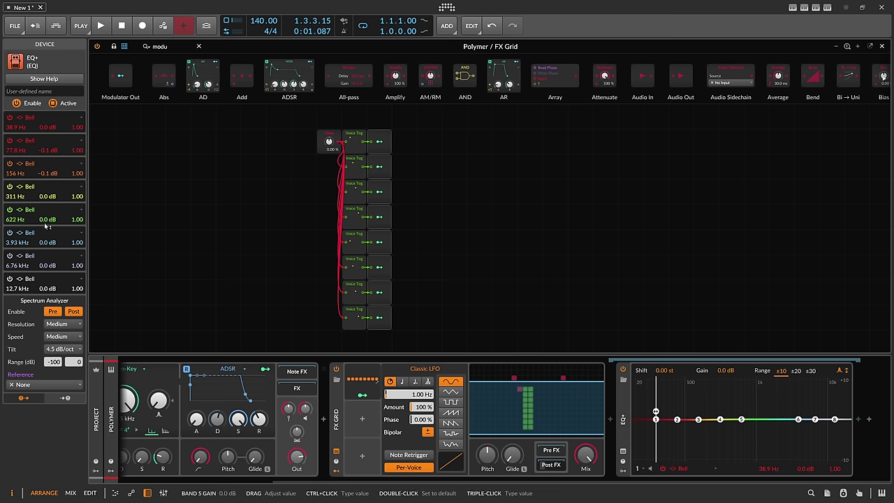
Set the EQ+ frequencies of band 6 to D#5 (1.24 kHz), band 7 to D#6 (2.49 kHz) and band 8 to D#7 (4.98 kHz).
triple_click(31, 243)
type("D")
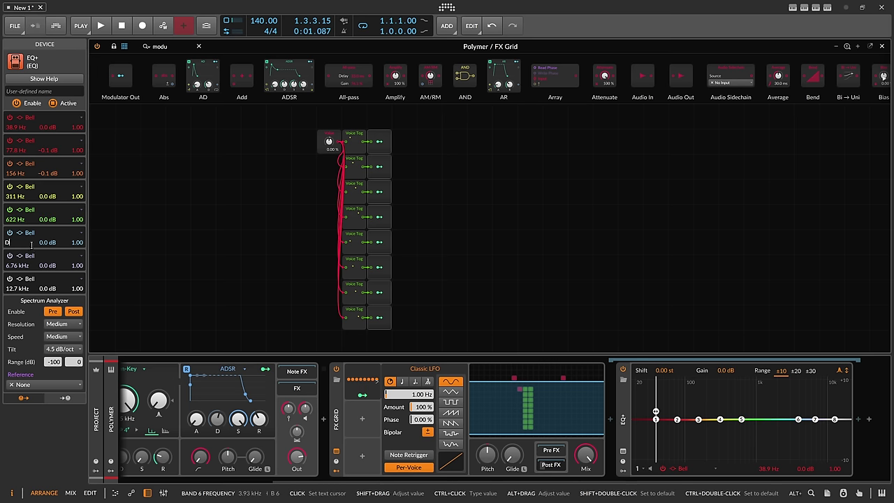
type("#5")
key("BackSpace")
type("6")
key("Return")
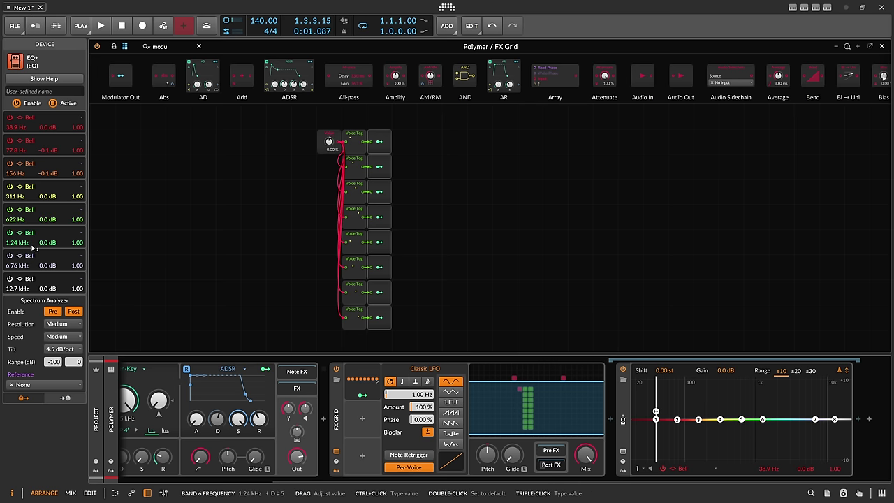
triple_click(20, 266)
type("D#7")
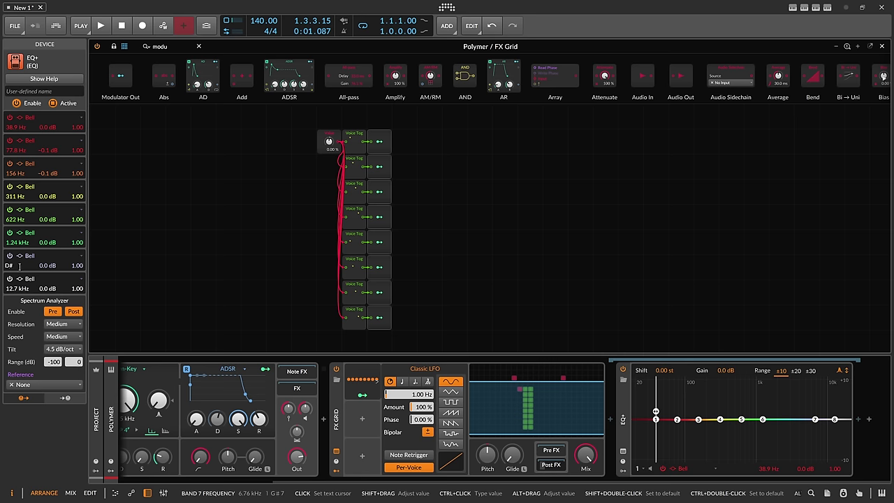
key("Return")
triple_click(19, 288)
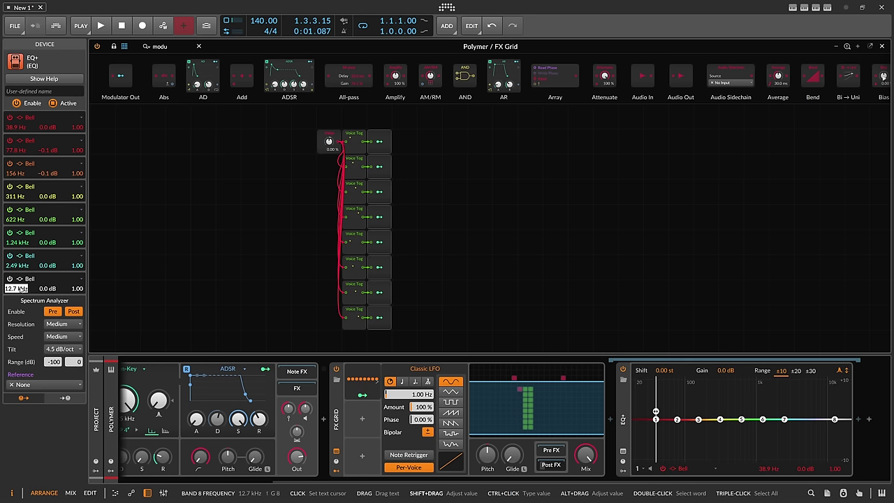
type("D#8")
key("Return")
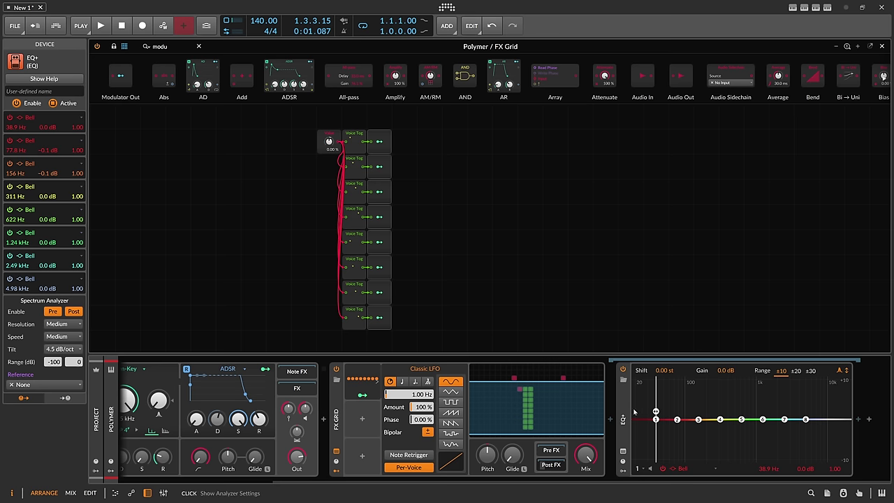
Add a Stack Spread modulator to the FX Grid device below the Classic LFO.
left_click(364, 419)
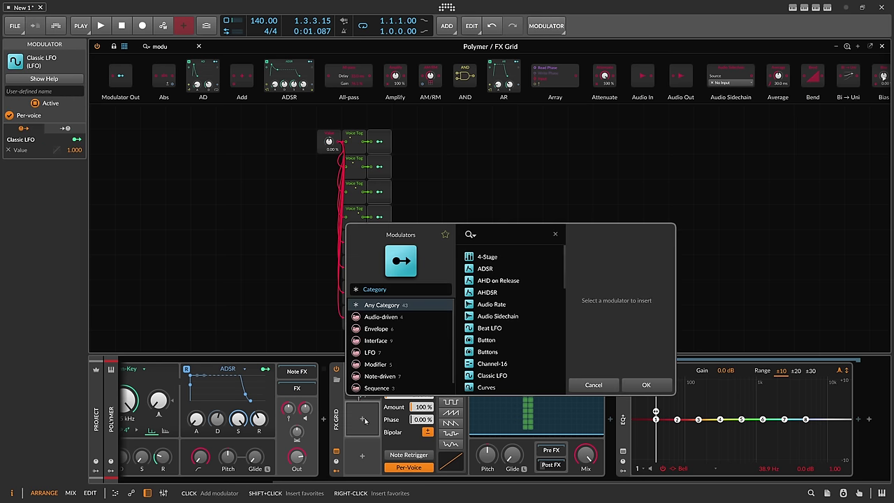
type("sprea")
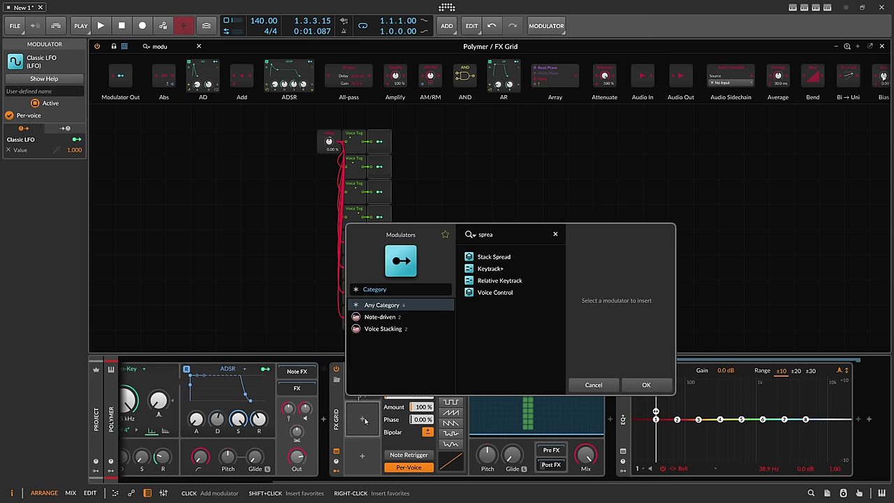
type("d")
key("Down")
key("Return")
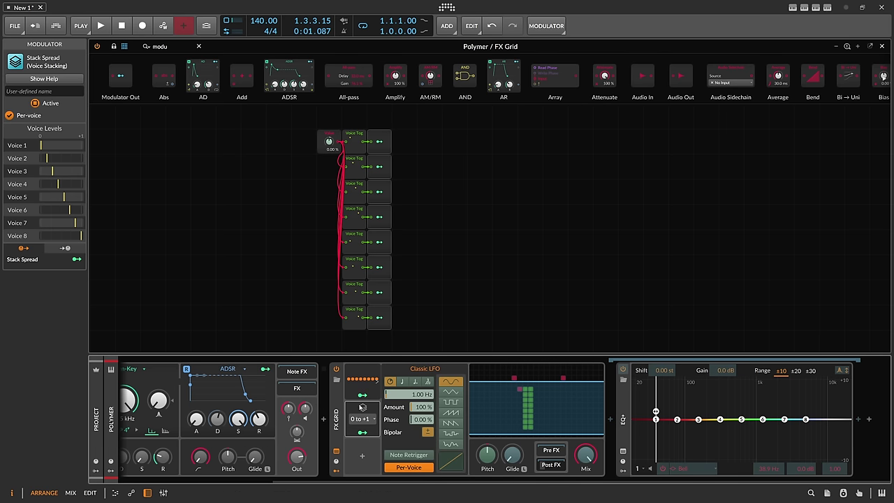
Modulate the Classic LFO's Phase with Stack Spread by 50 %.
left_click_drag(422, 412, 422, 415)
double_click(422, 407)
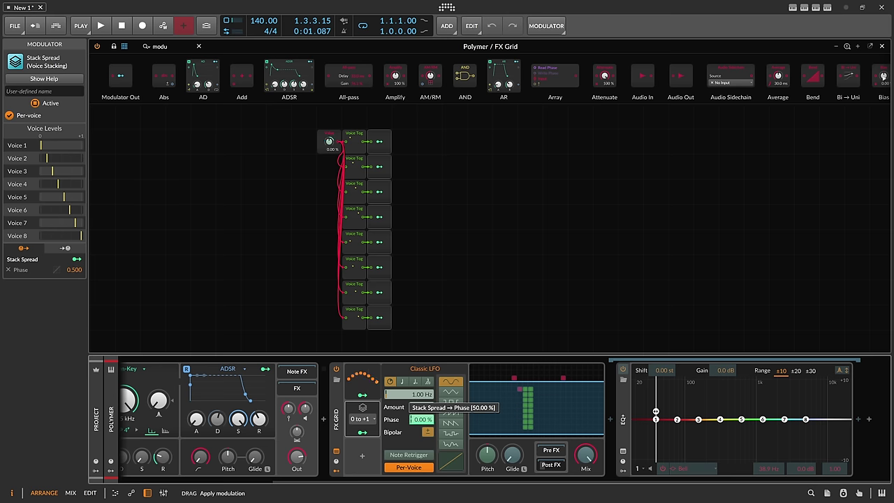
left_click_drag(422, 419, 422, 419)
left_click(363, 433)
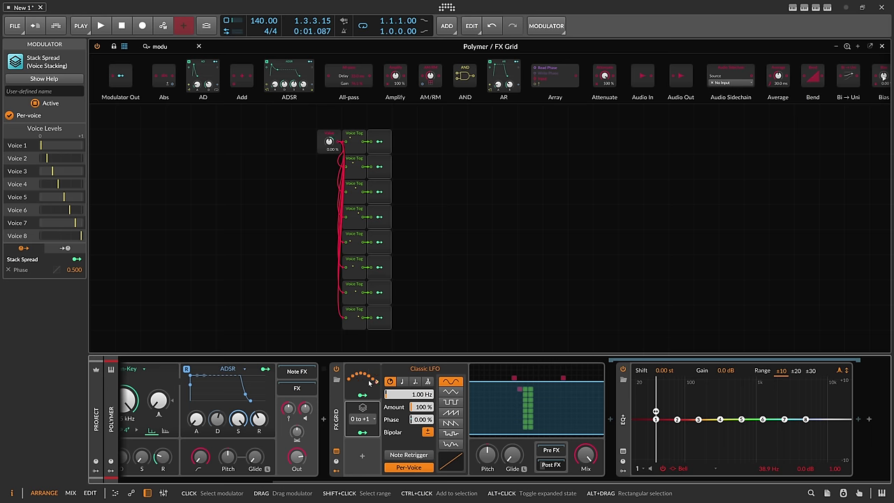
Map the first Modulator Out to the gain of EQ+ band 1 and the second to the gain of band 2.
left_click(383, 143)
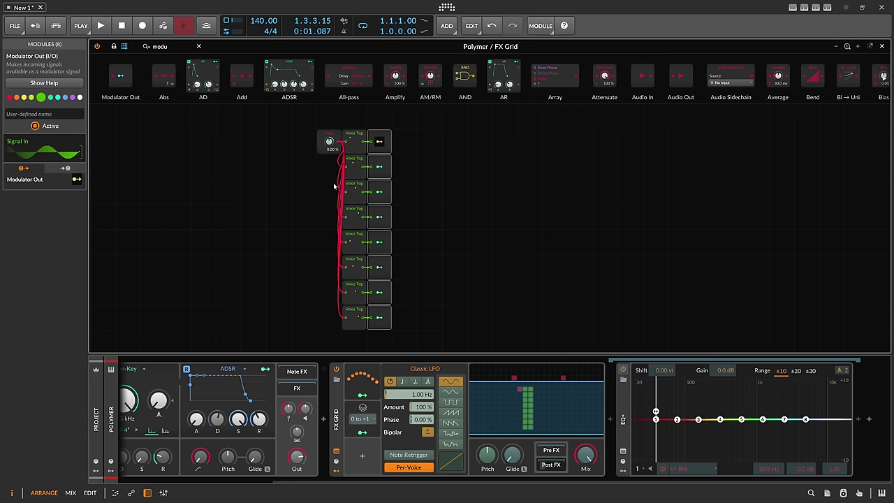
left_click(123, 201)
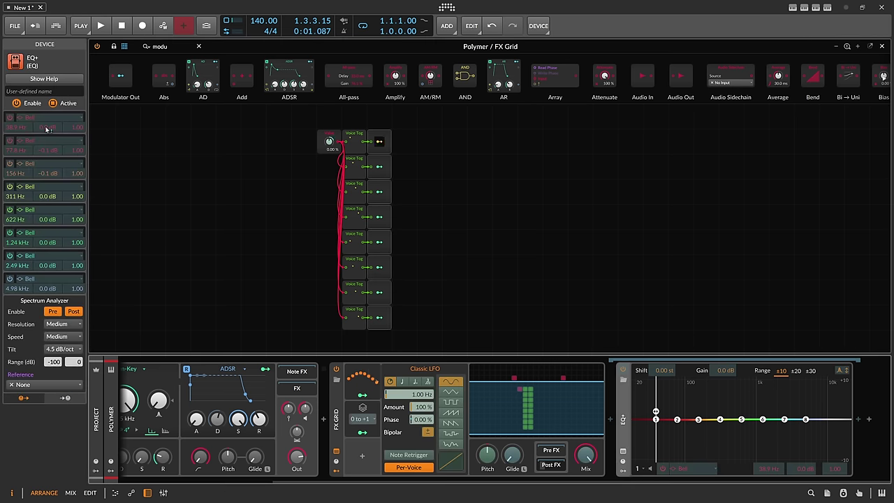
left_click_drag(48, 127, 49, 110)
left_click(379, 166)
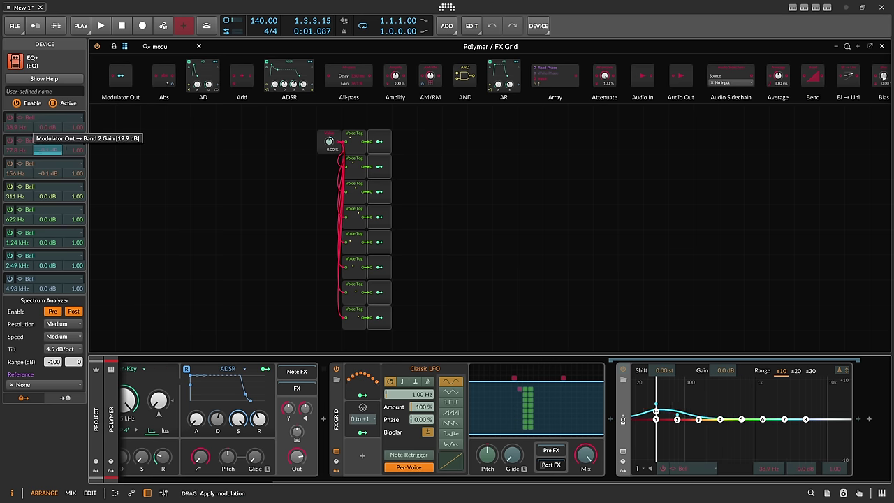
left_click_drag(47, 151, 47, 166)
Map the third to eighth Modulator Outs to the gains of EQ+ bands 3 to 8 respectively.
left_click(379, 192)
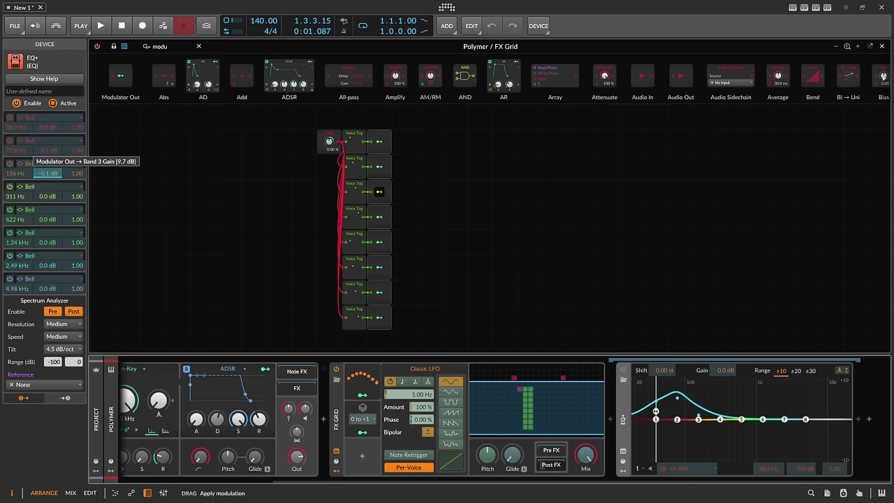
left_click(379, 216)
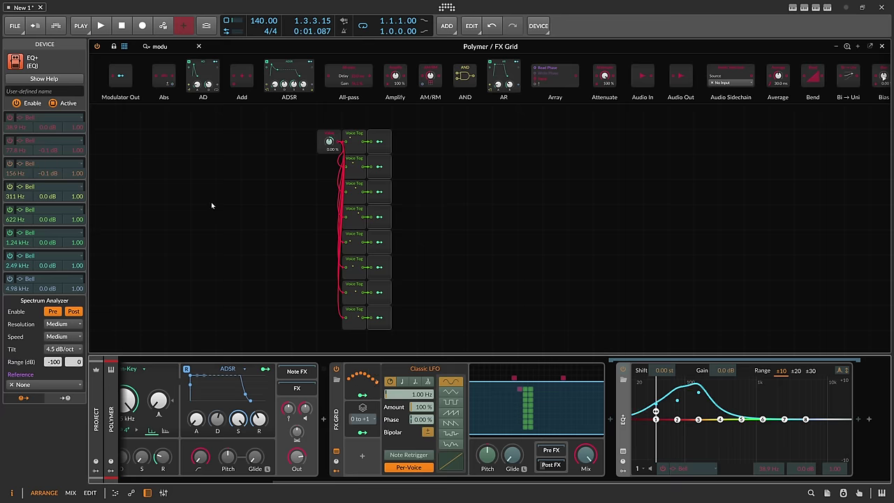
left_click_drag(48, 196, 48, 286)
left_click(379, 242)
left_click(379, 267)
left_click(378, 292)
left_click(379, 317)
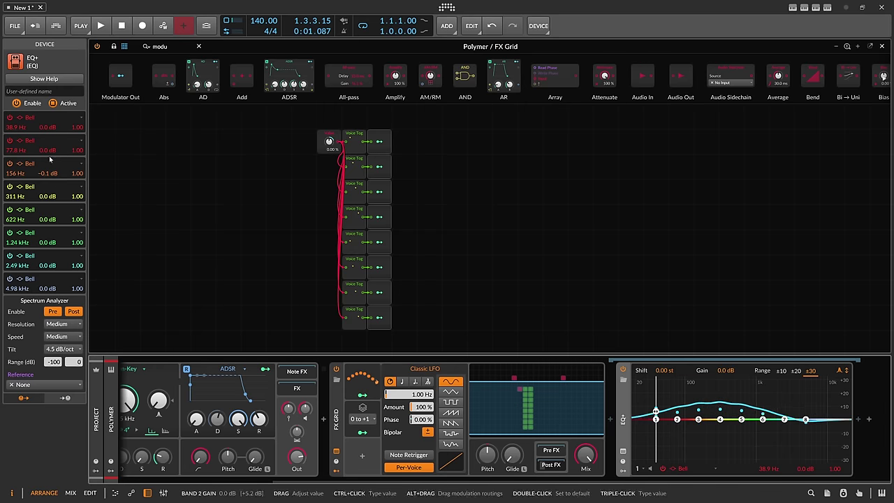
Add a Macro modulator to the FX Grid device below Stack Spread and name it Q.
left_click(366, 455)
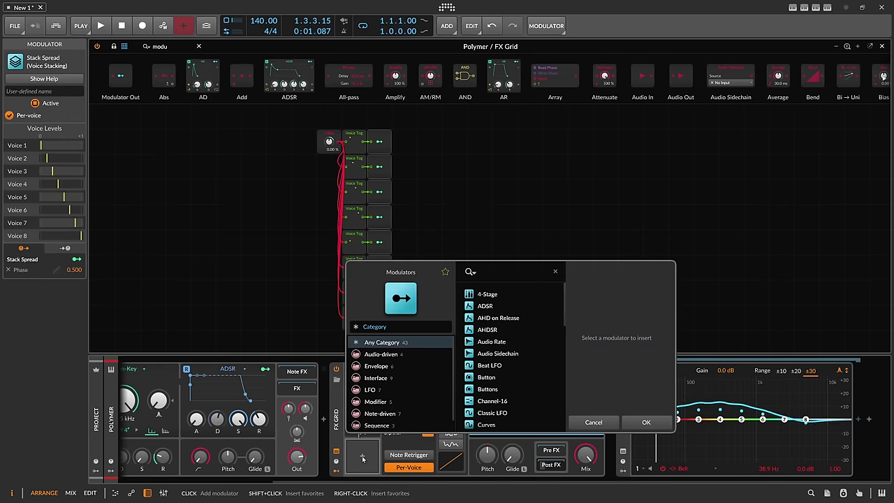
type("mac")
key("Down")
key("Return")
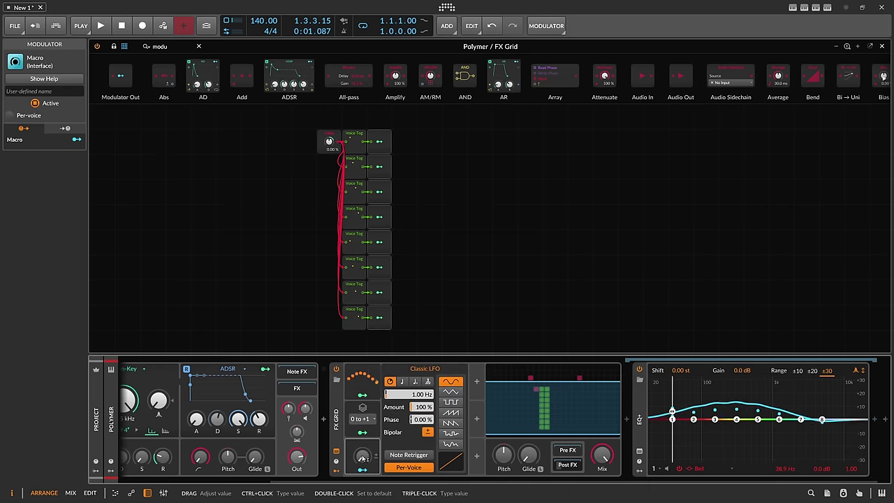
key("Return")
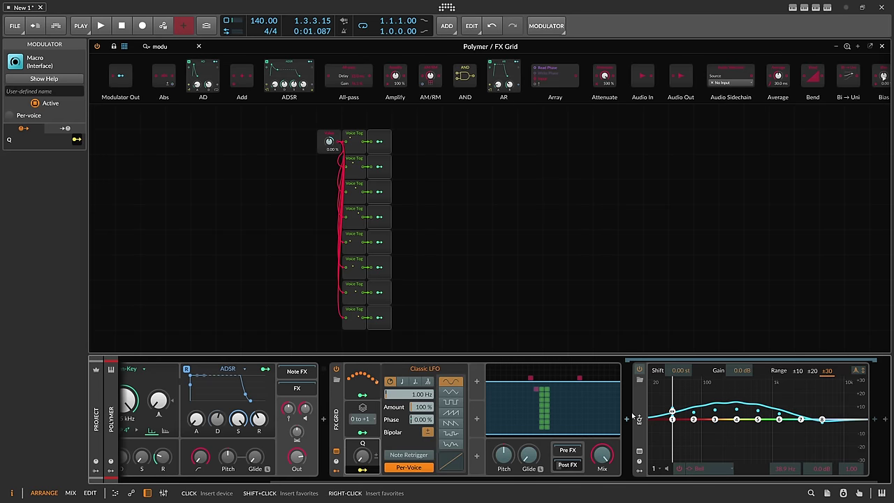
Modulate the Q of all eight EQ+ bands with the Q macro by ×1600 from a base of 0.02, and raise the macro.
left_click(633, 417)
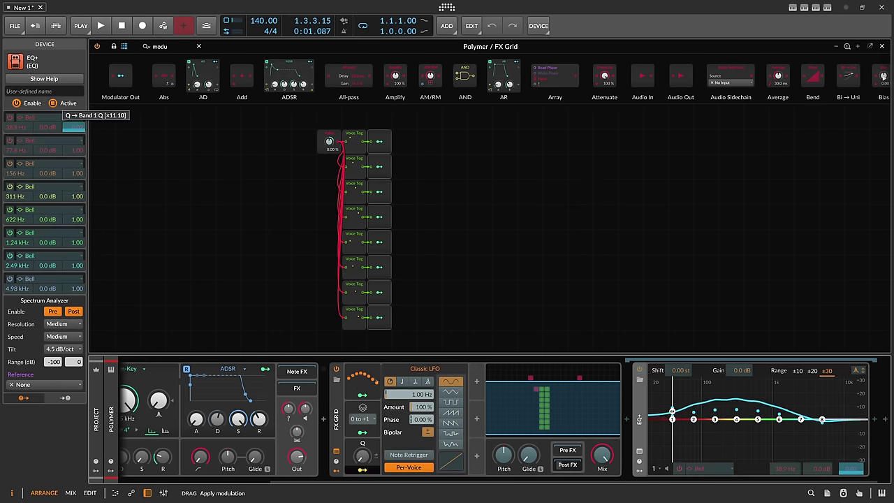
left_click_drag(78, 153, 78, 84)
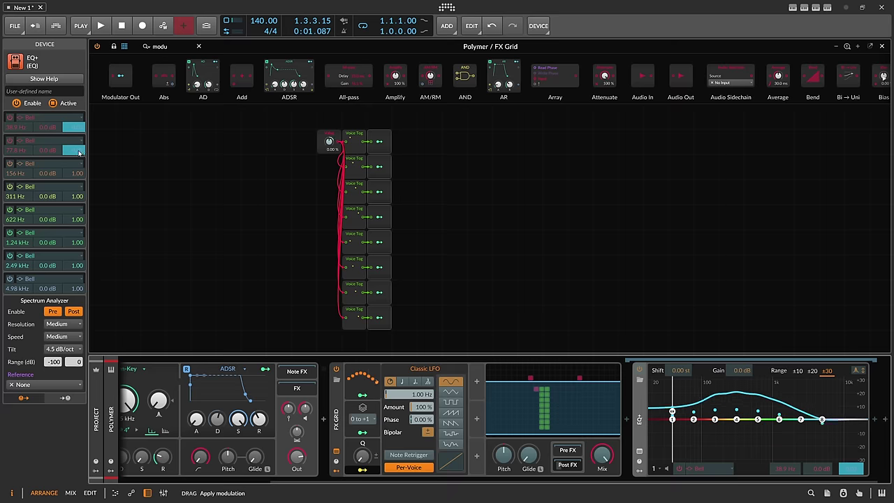
left_click_drag(78, 175, 78, 105)
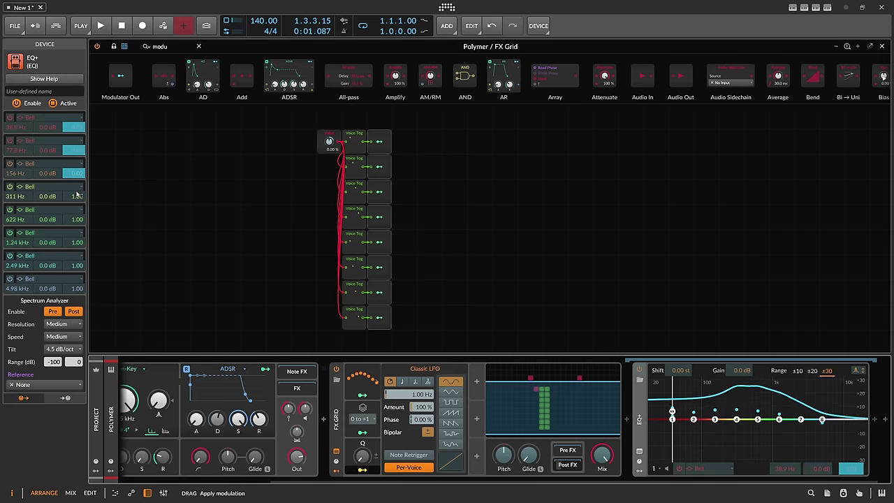
left_click_drag(77, 195, 75, 129)
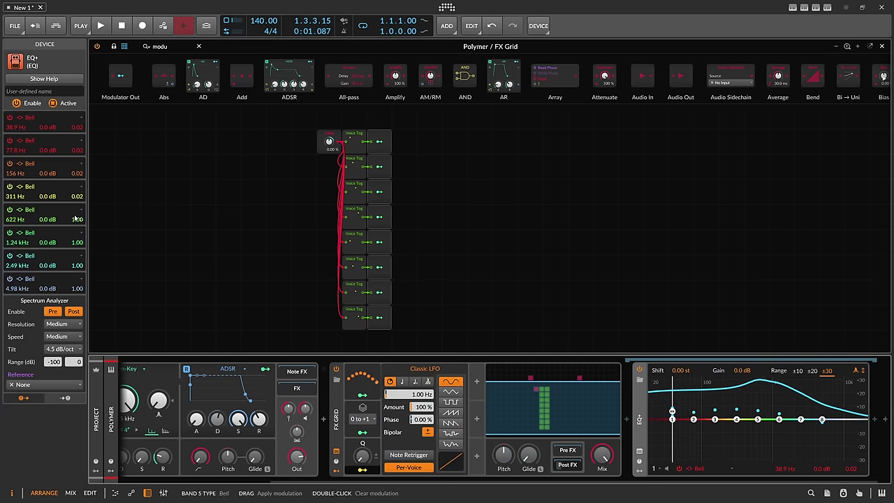
left_click_drag(77, 220, 77, 150)
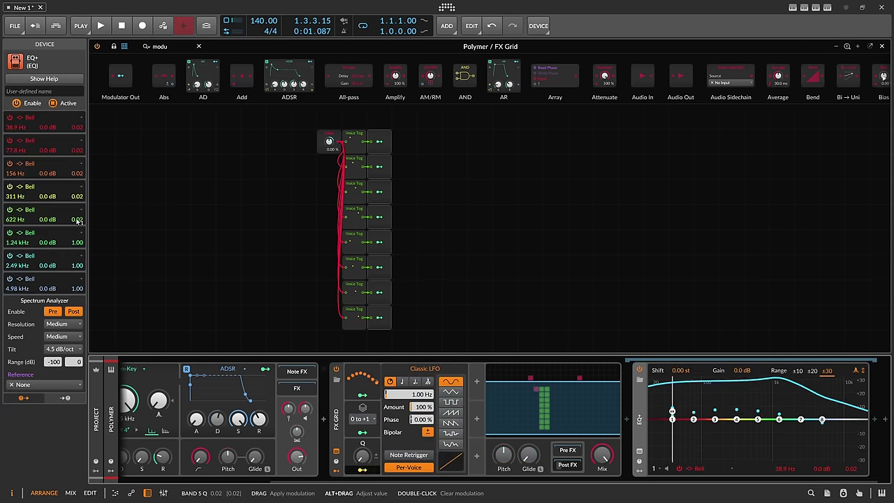
left_click_drag(76, 241, 76, 307)
left_click_drag(79, 242, 78, 168)
left_click_drag(83, 266, 82, 328)
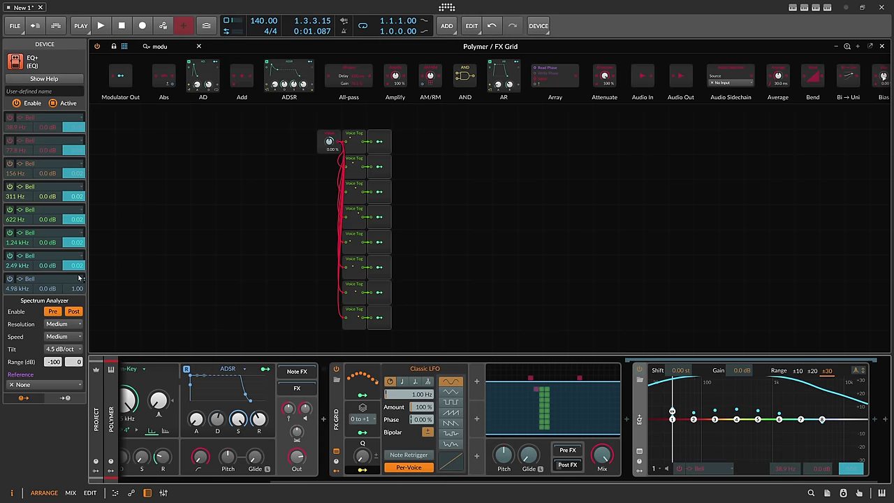
left_click_drag(77, 288, 78, 303)
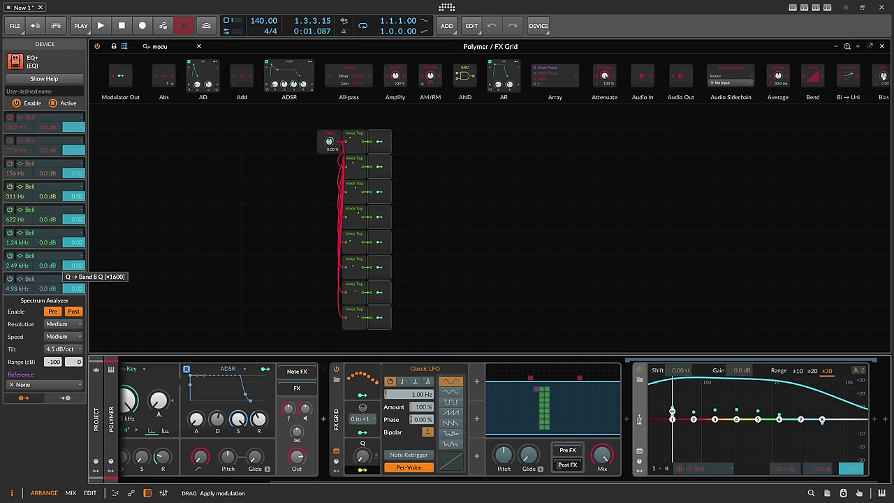
left_click_drag(366, 469, 364, 460)
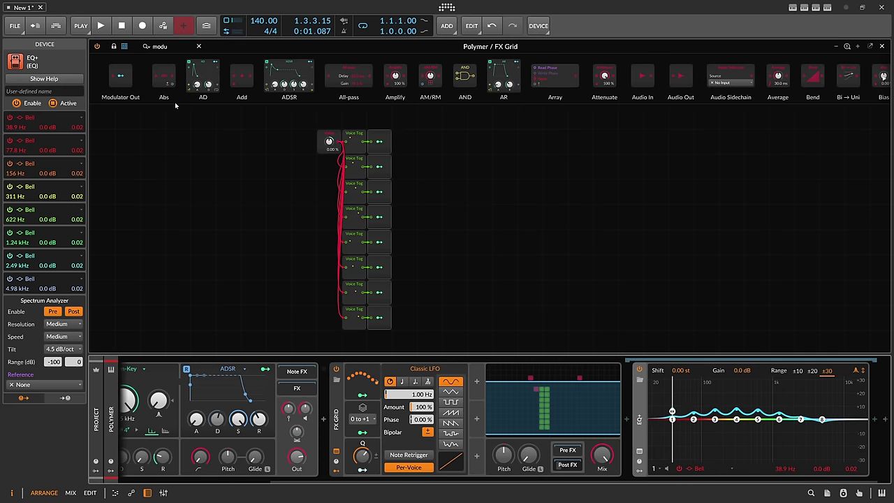
Move the Value module away from the Voice Togs and insert an Amplify module set to 356 % between them.
left_click(280, 117)
left_click_drag(322, 135, 297, 135)
key("plus")
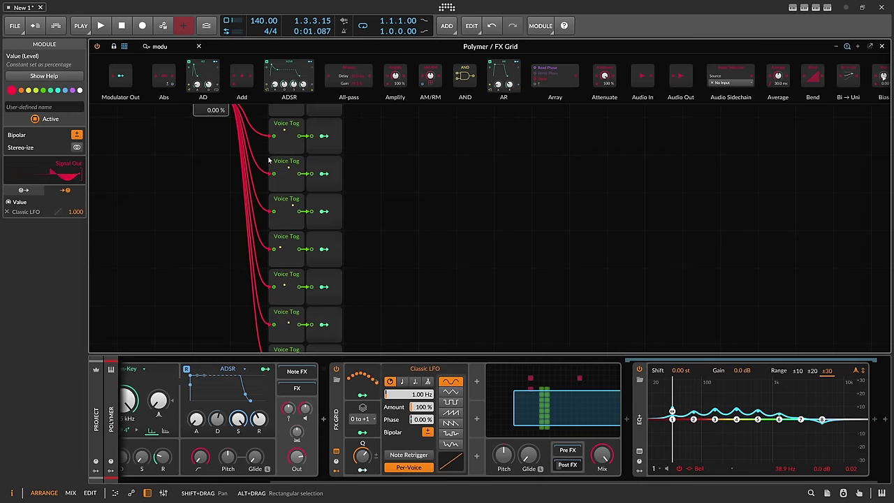
left_click(211, 143)
left_click_drag(175, 148, 219, 239)
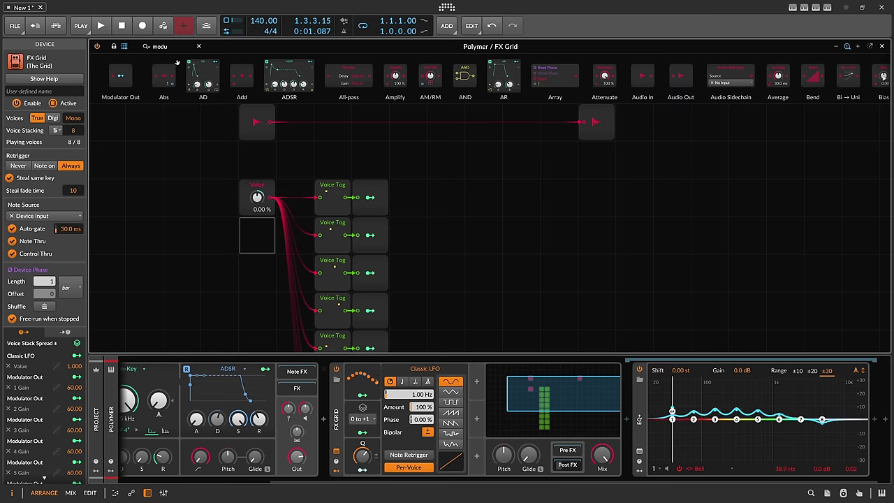
type("amp")
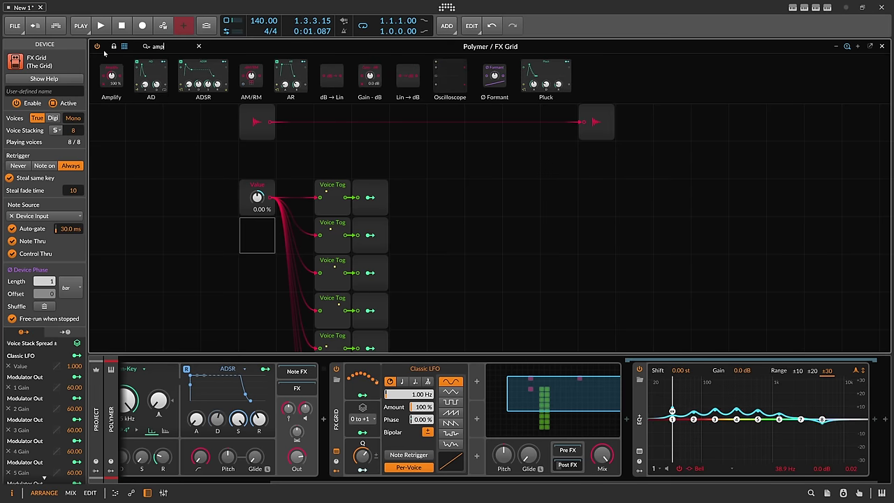
left_click_drag(270, 198, 294, 203)
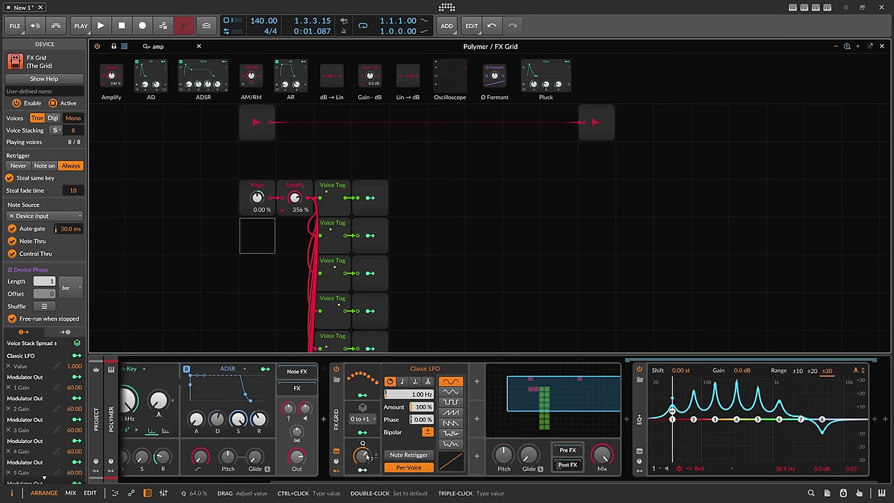
Insert a Peak Limiter after EQ+ in the device chain and start playback.
key("space")
key("space")
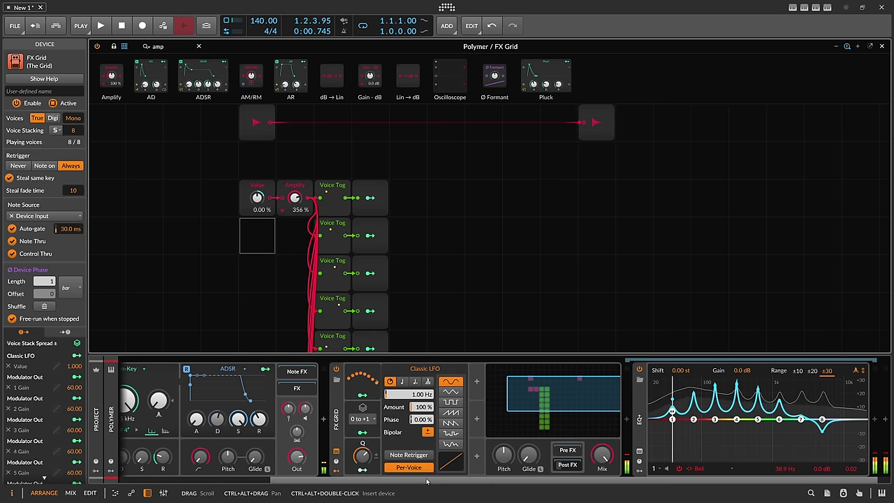
scroll(427, 481, "right", 1)
left_click(865, 419)
type("peak")
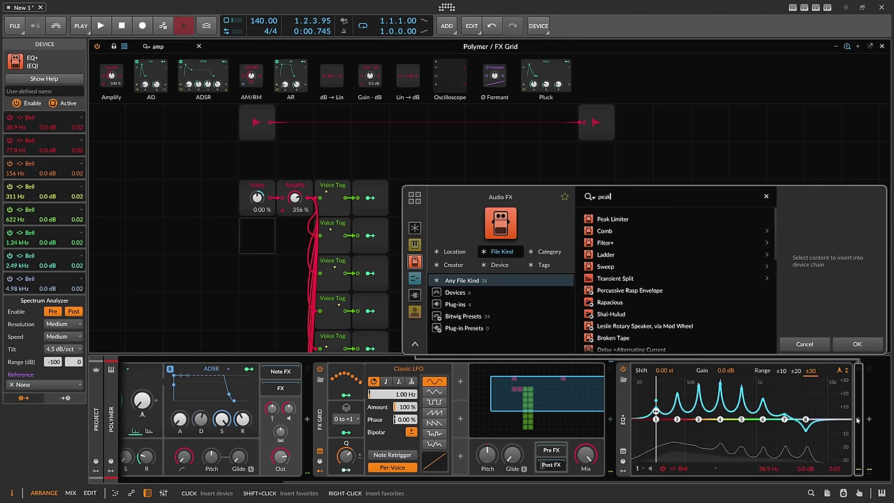
key("Return")
key("space")
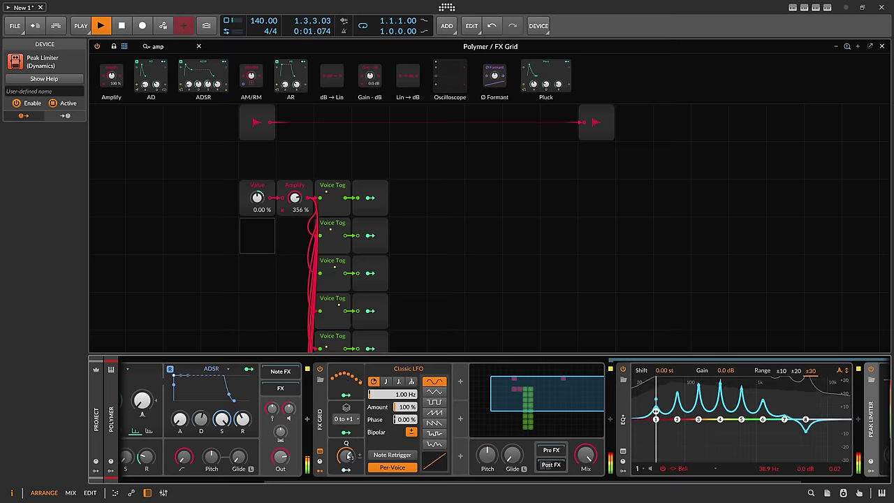
Audition the patch with the Q macro at about 44 %, the Classic LFO's last waveform and a rate of about 50 Hz.
mouse_move(348, 456)
left_mouse_down()
mouse_move(348, 428)
mouse_move(347, 452)
left_mouse_up()
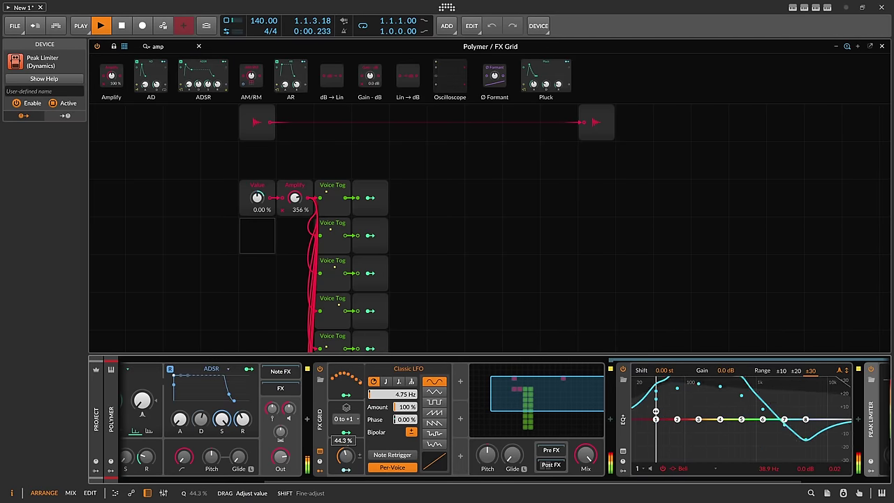
left_click_drag(403, 396, 404, 413)
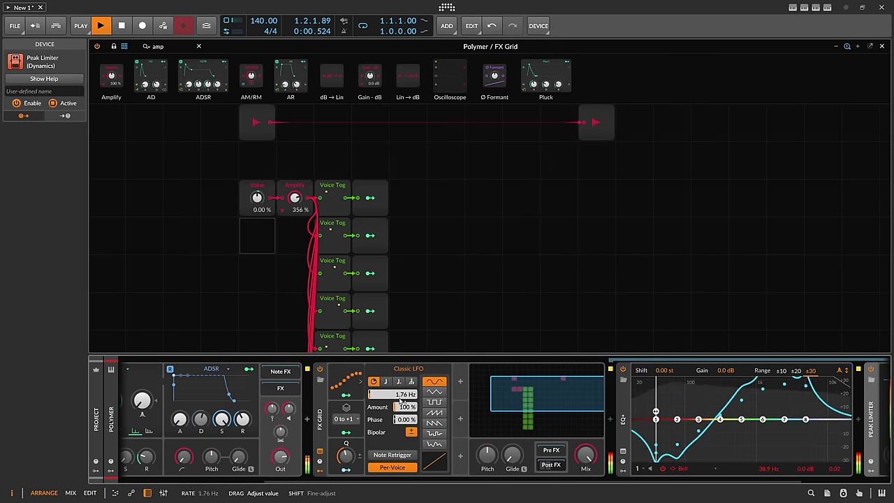
key("space")
left_click(434, 444)
key("space")
left_click_drag(403, 396, 403, 353)
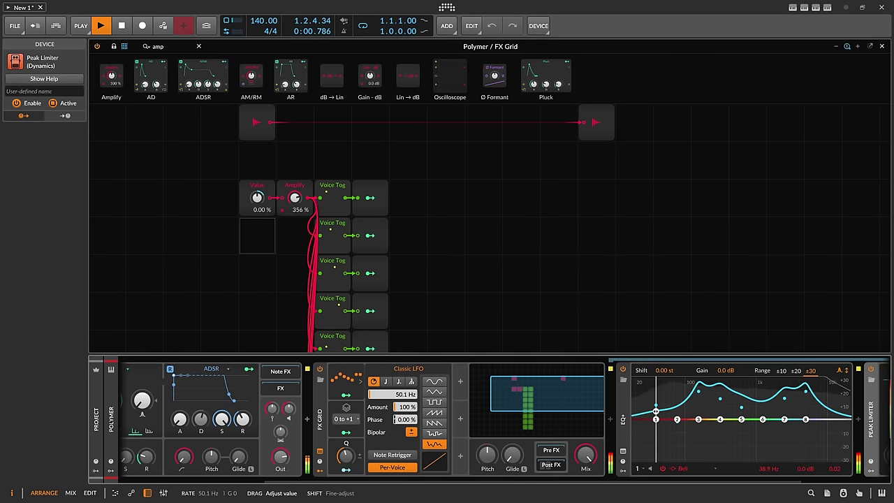
Lower the Q macro to about 18 %, set the Classic LFO's rate to 1.66 Hz and stop playback.
left_click_drag(346, 456, 346, 435)
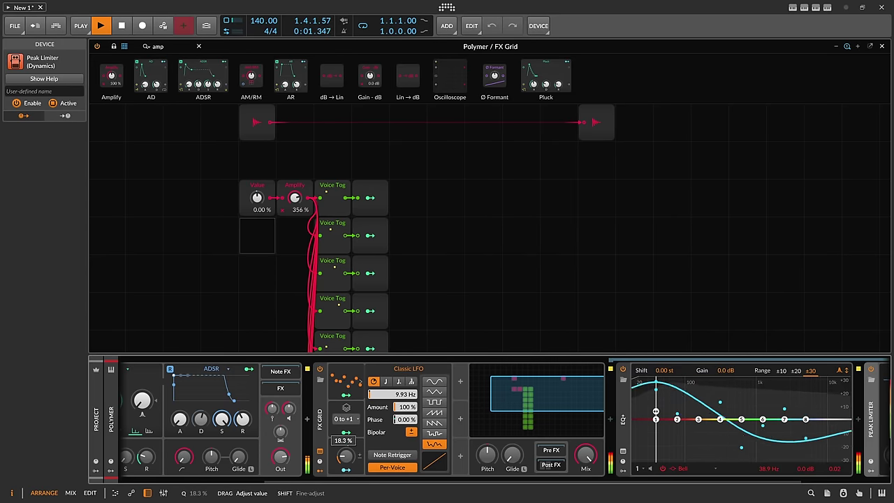
left_click_drag(346, 456, 346, 455)
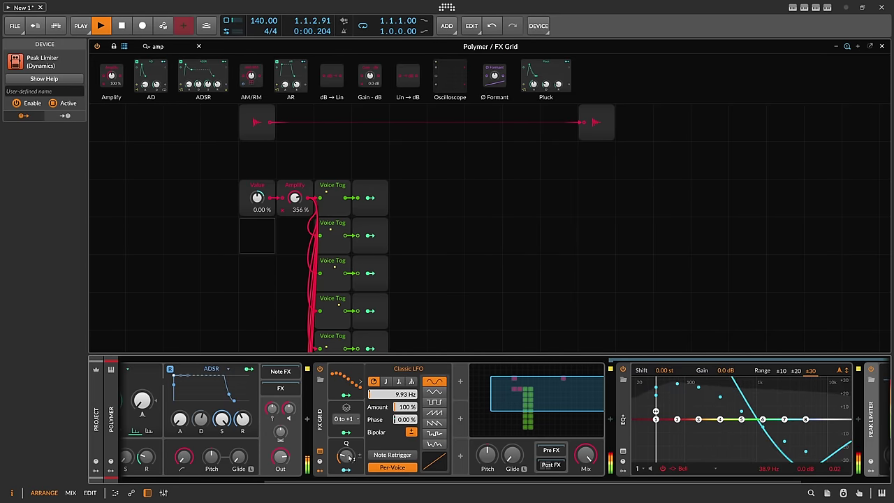
left_click_drag(388, 397, 388, 433)
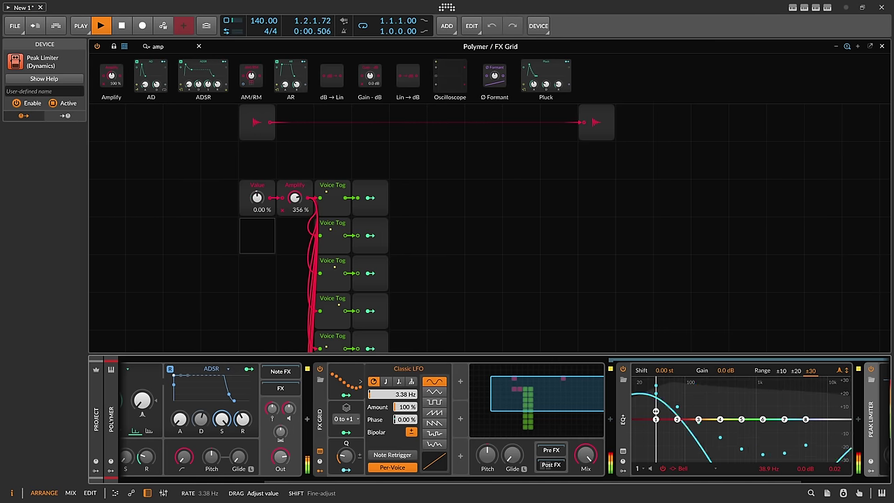
mouse_move(391, 394)
left_mouse_down()
mouse_move(392, 419)
mouse_move(392, 380)
left_mouse_up()
key("space")
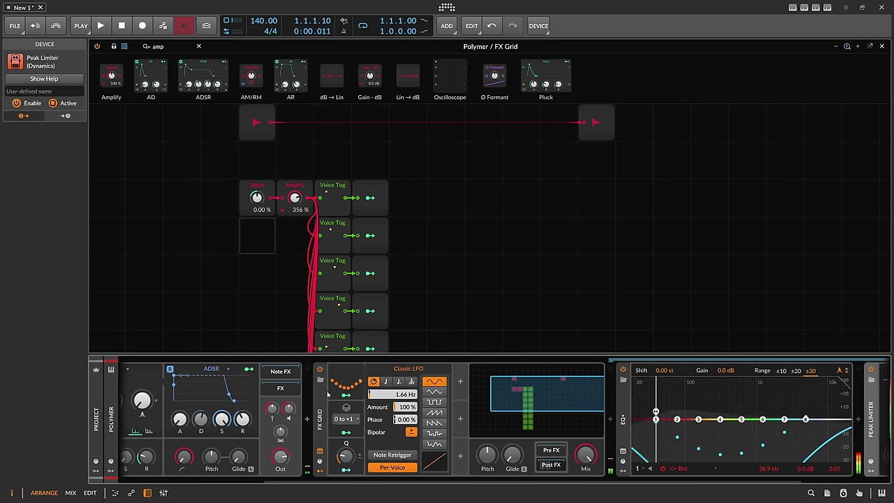
Compare playback with FX Grid off and on, and set the Classic LFO to a sine waveform at 0.30 Hz.
left_click(320, 369)
key("space")
left_click(320, 371)
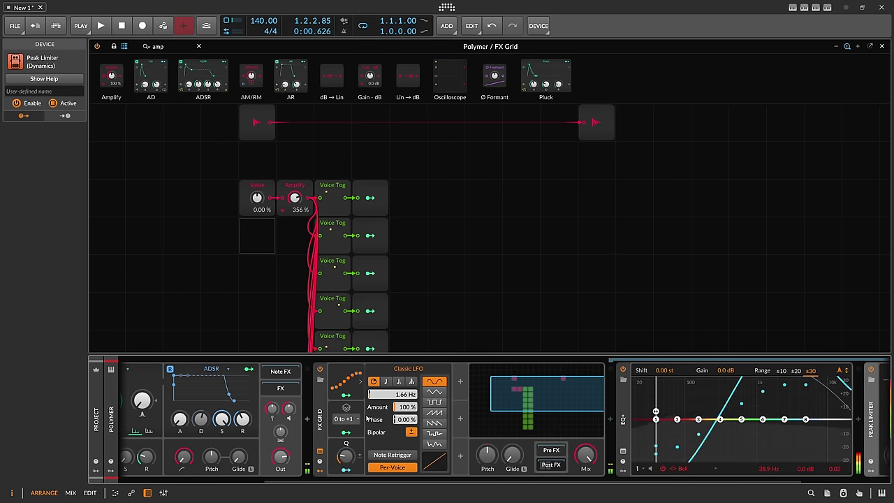
key("space")
mouse_move(391, 394)
left_mouse_down()
mouse_move(392, 370)
mouse_move(391, 404)
left_mouse_up()
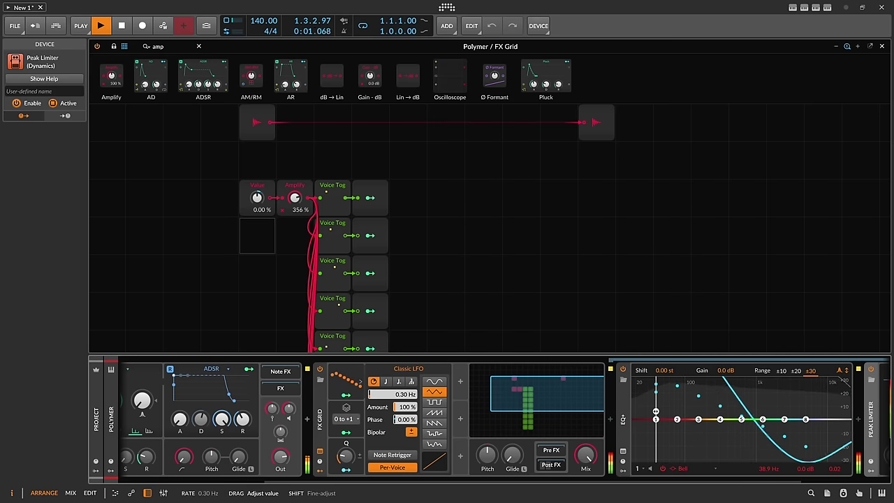
left_click(434, 381)
Add a Steps modulator to the FX Grid device, open its step editor and change its note-value timebase.
left_click(461, 382)
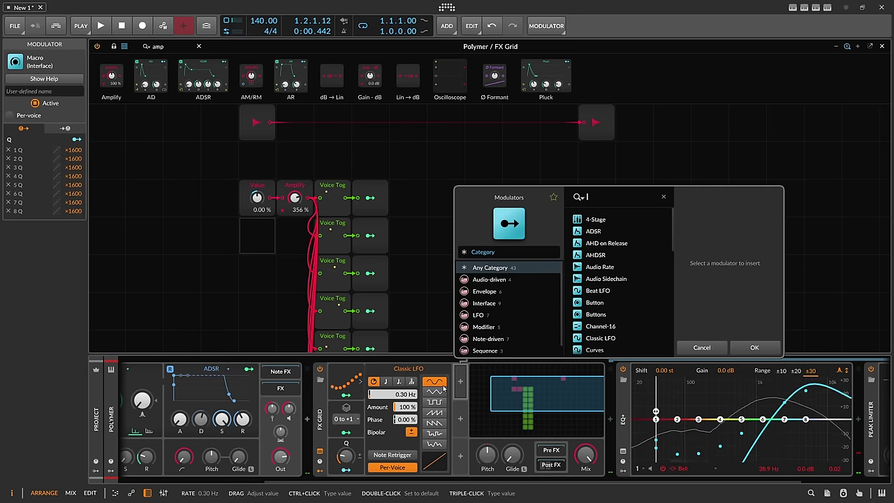
type("seq")
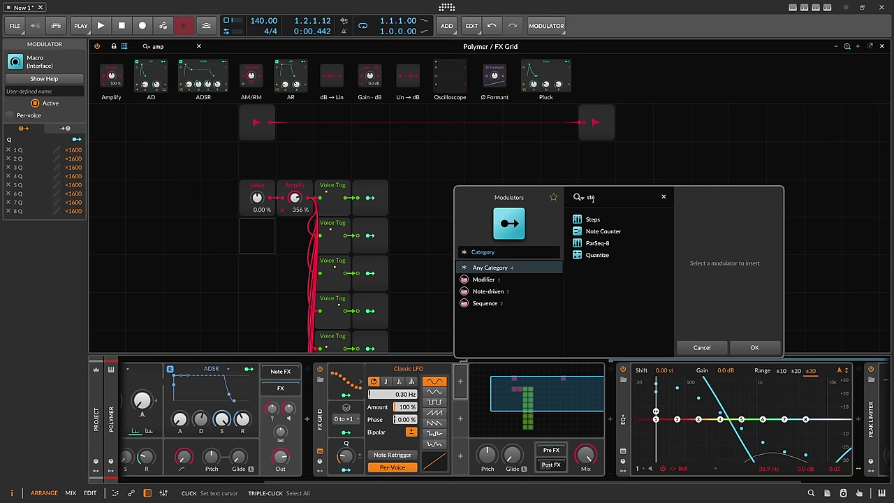
key("Return")
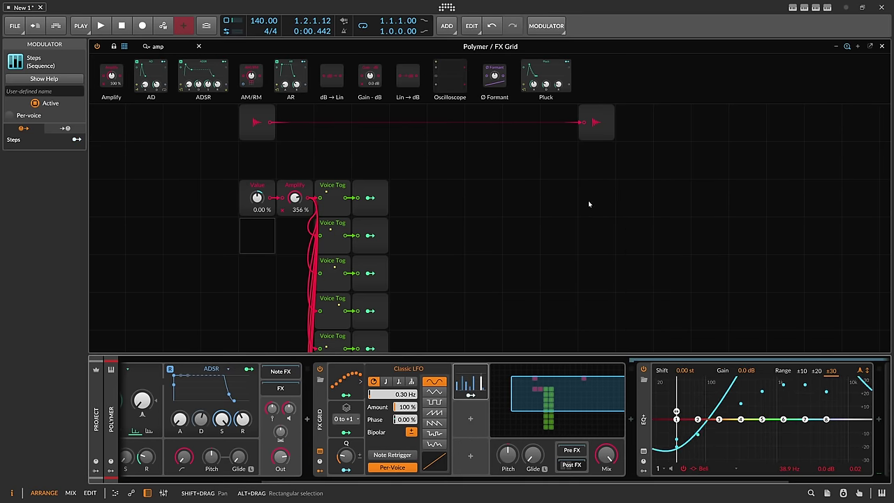
left_click(470, 383)
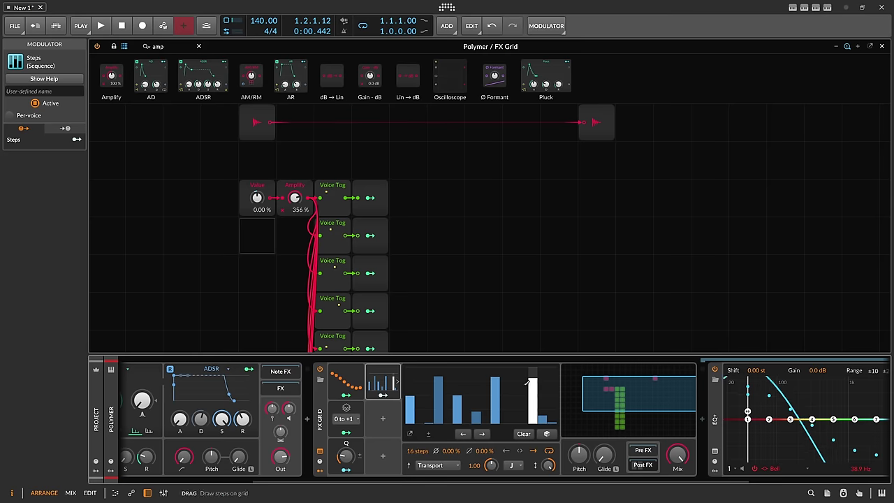
left_click(511, 465)
left_click(538, 314)
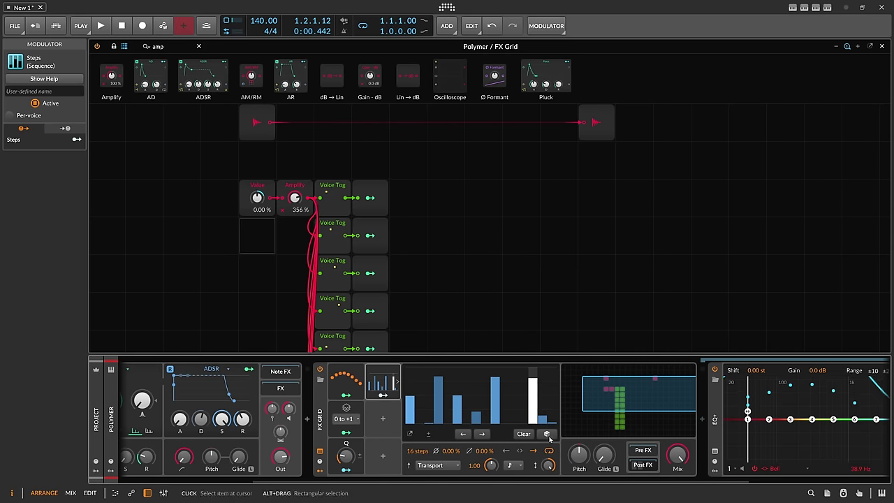
Randomize the Steps modulator's 16-step pattern and use it to modulate the Classic LFO's rate.
left_click(427, 434)
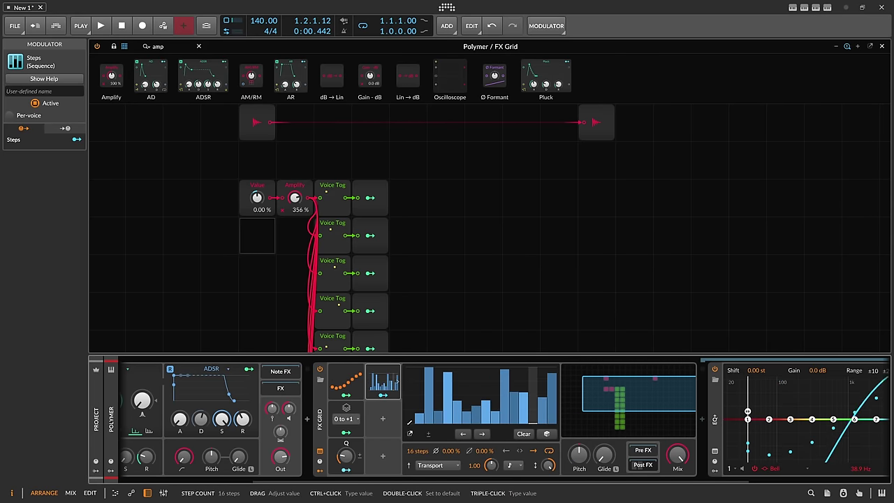
left_click(383, 395)
left_click(346, 381)
left_click_drag(396, 394, 393, 370)
Start playback, change the Steps modulator's note-value timebase and adjust its modulation of the Classic LFO's rate to ×86.36.
key("space")
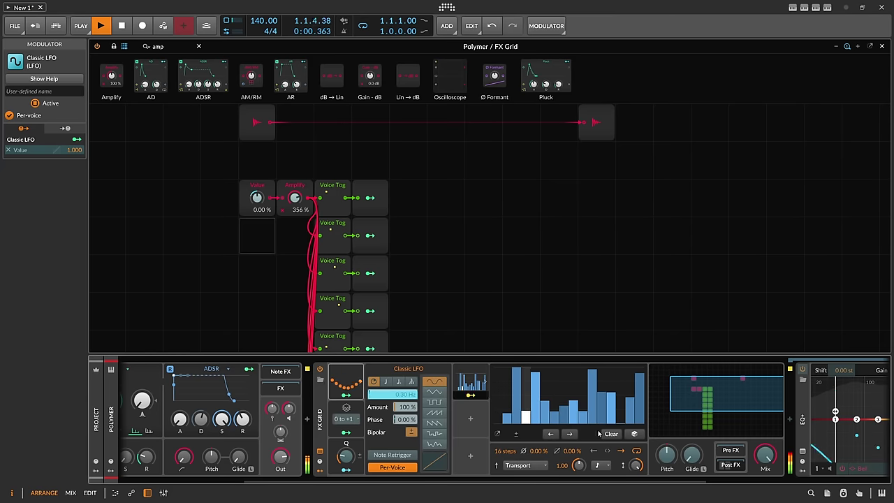
left_click(599, 466)
left_click(618, 306)
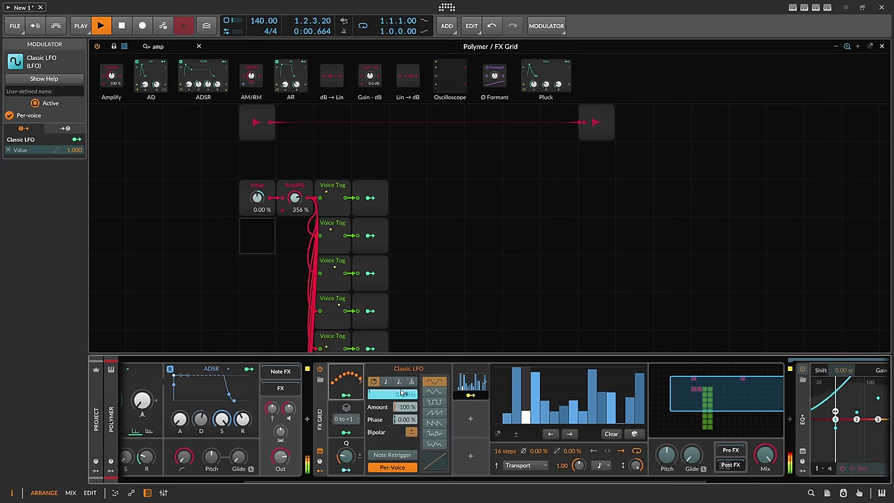
mouse_move(393, 394)
left_mouse_down()
mouse_move(392, 403)
mouse_move(406, 387)
left_mouse_up()
Add a second Steps modulator with 6 randomized steps and map it to the Q macro at 0.927.
left_click(470, 420)
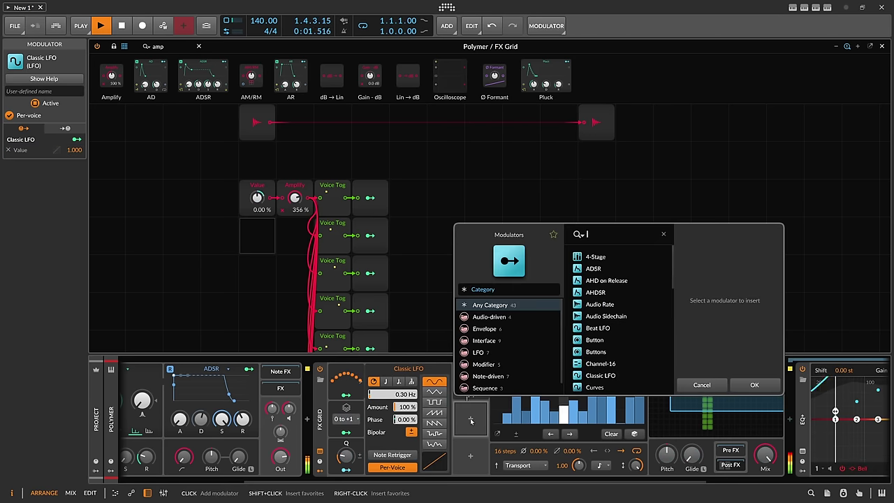
type("step")
key("Return")
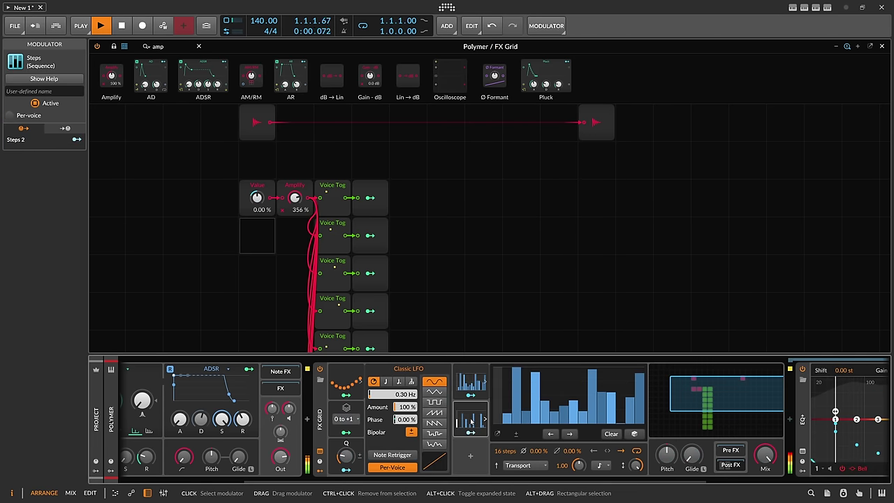
left_click_drag(413, 451, 413, 482)
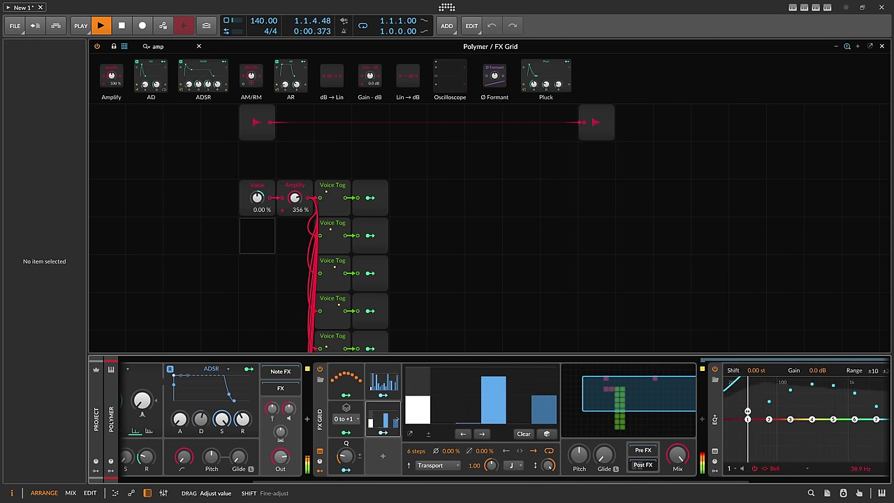
left_click(546, 433)
left_click(383, 432)
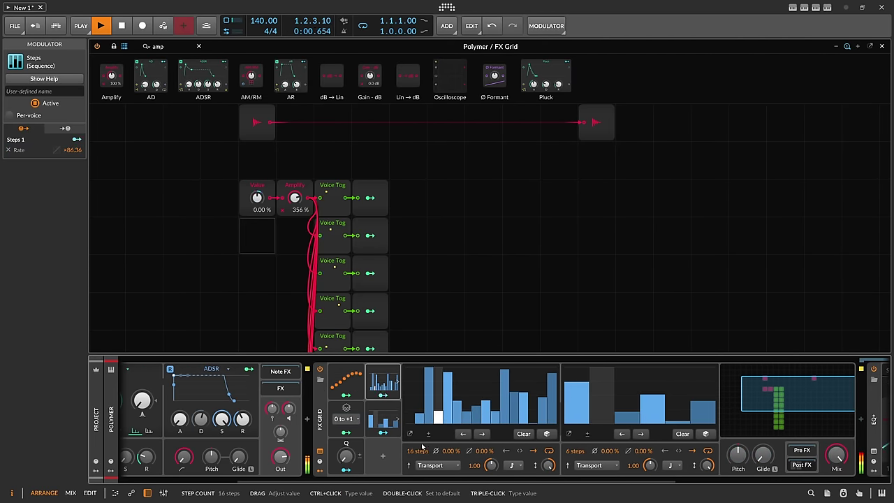
Delete both Steps modulators from the FX Grid device.
scroll(392, 464, "right", 3)
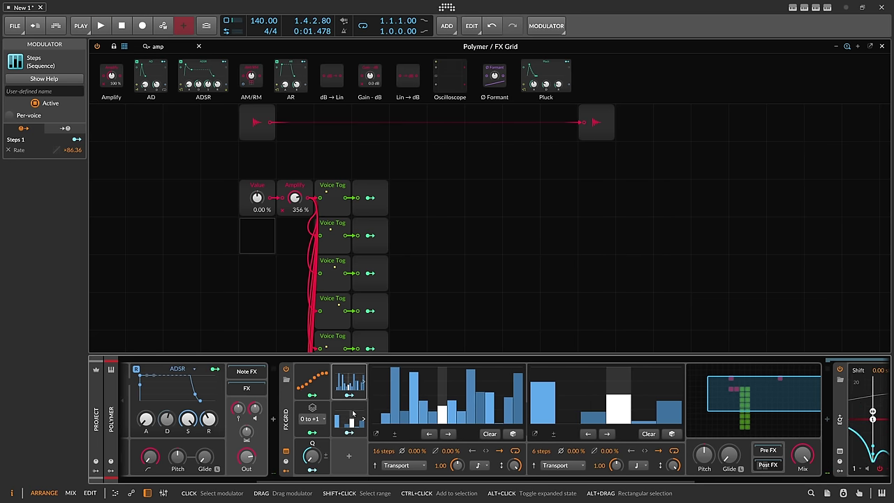
left_click(353, 417)
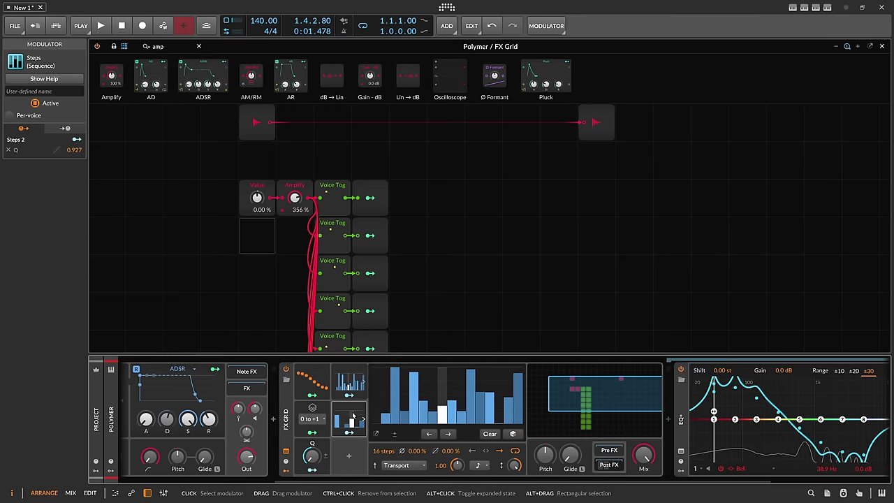
key("Delete")
key("Delete")
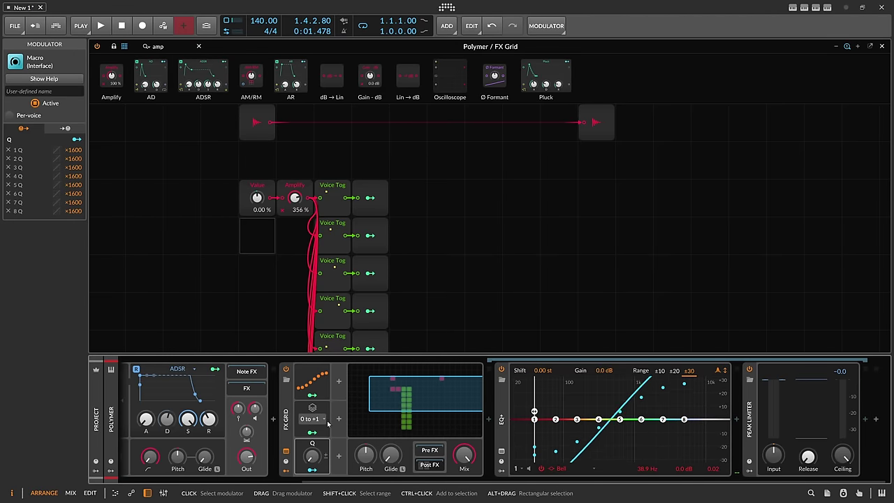
Open the Classic LFO's settings, lower the Amplify module to about 65 % and raise the Q macro slightly.
left_click(322, 390)
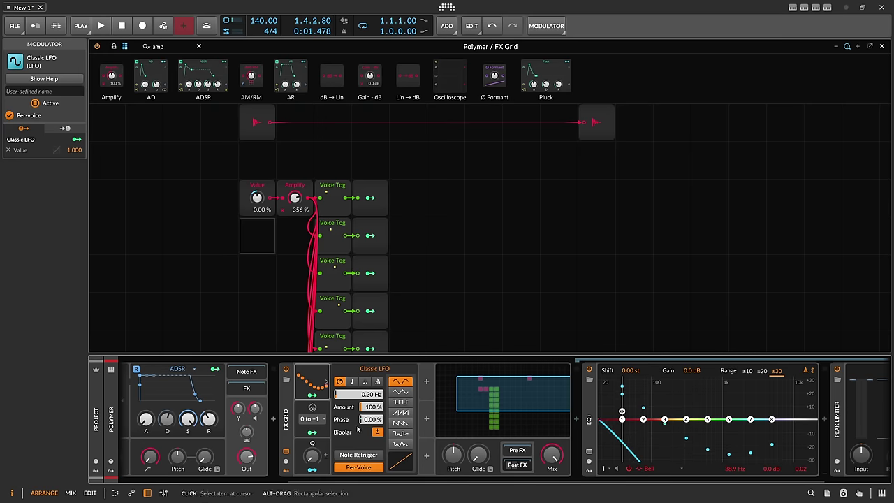
left_click_drag(295, 198, 295, 225)
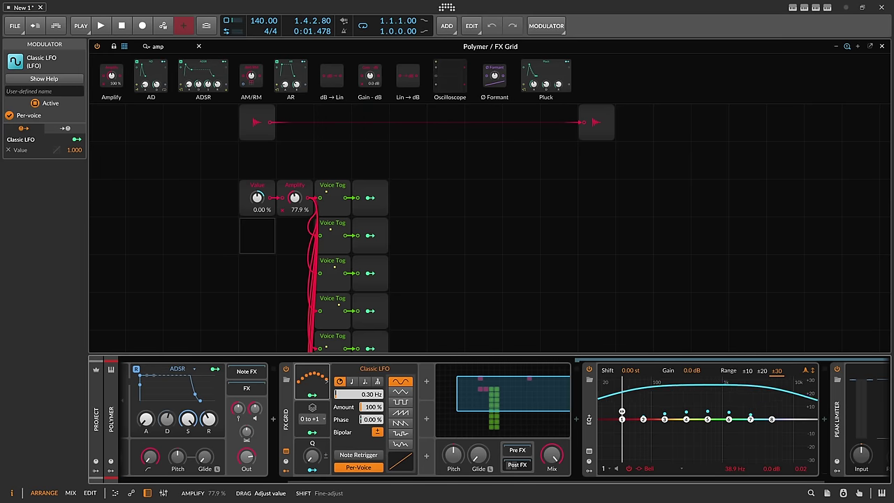
left_click_drag(312, 456, 312, 441)
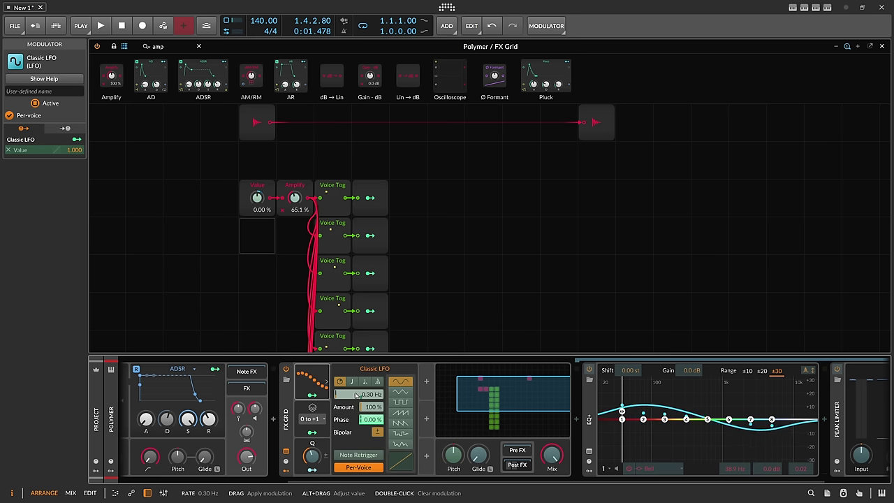
Spread the Classic LFO's rate across the voices with Voice Stack Spread at a 0.29 Hz base rate, and set Amplify to 210 %.
left_click_drag(373, 396, 372, 388)
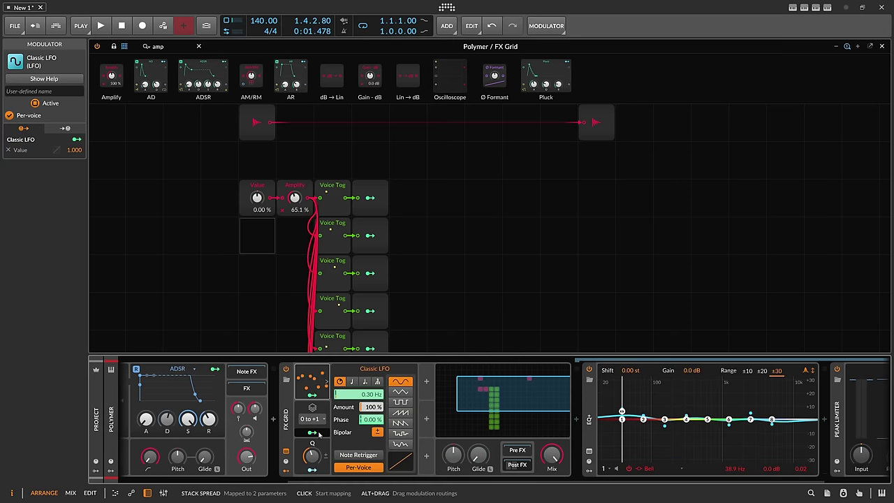
left_click_drag(373, 395, 373, 388)
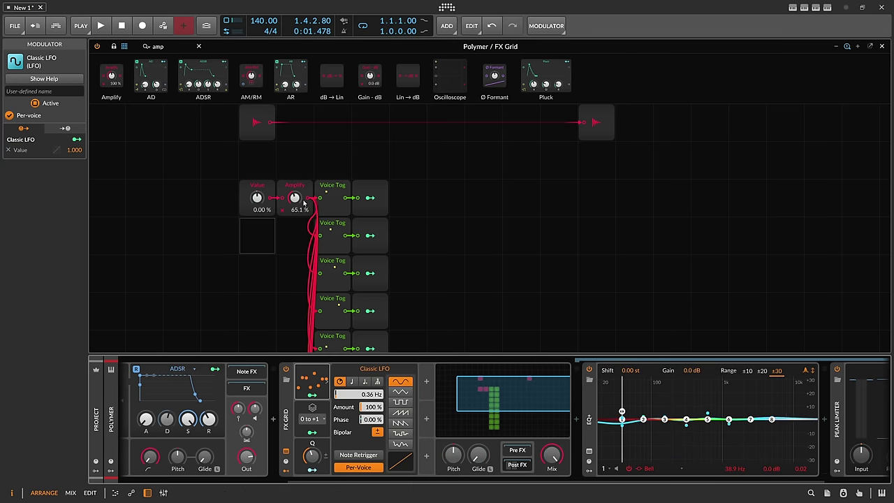
left_click_drag(304, 202, 304, 167)
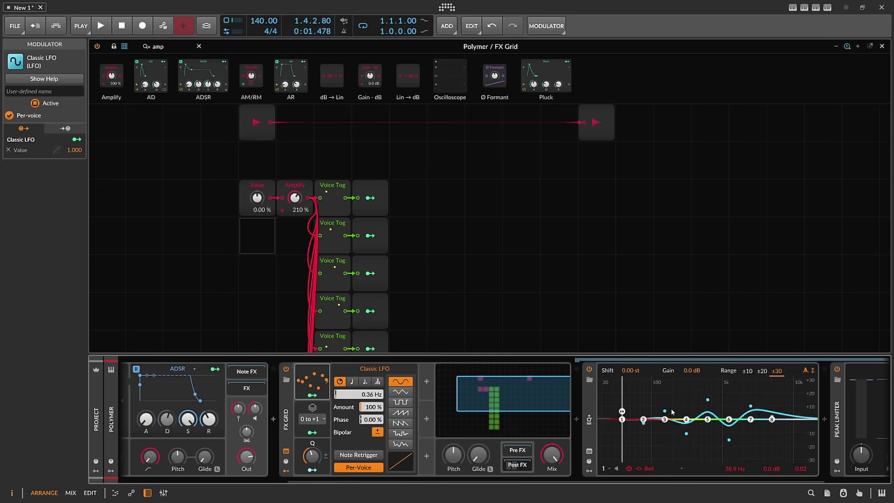
mouse_move(383, 394)
left_mouse_down()
mouse_move(383, 407)
mouse_move(372, 402)
left_mouse_up()
Audition the patch with Amplify at 686 %, a lower Q macro and the Classic LFO's rate at 1.57 Hz.
key("space")
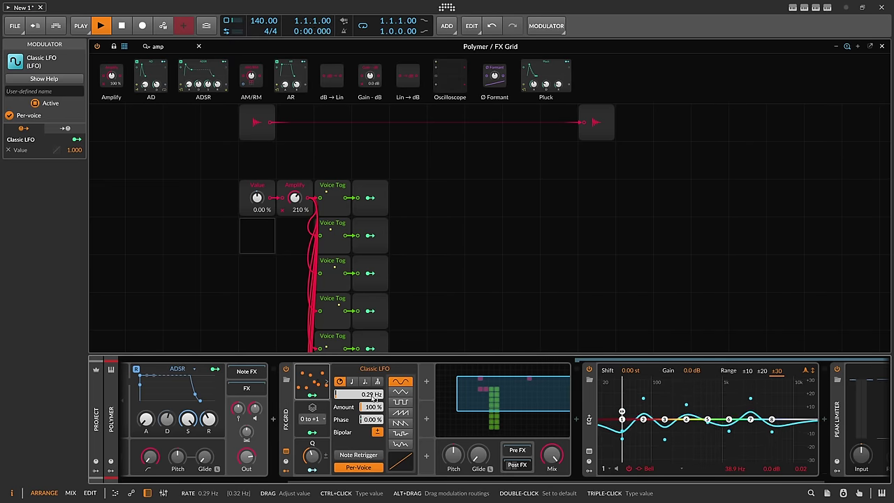
left_click_drag(295, 197, 294, 171)
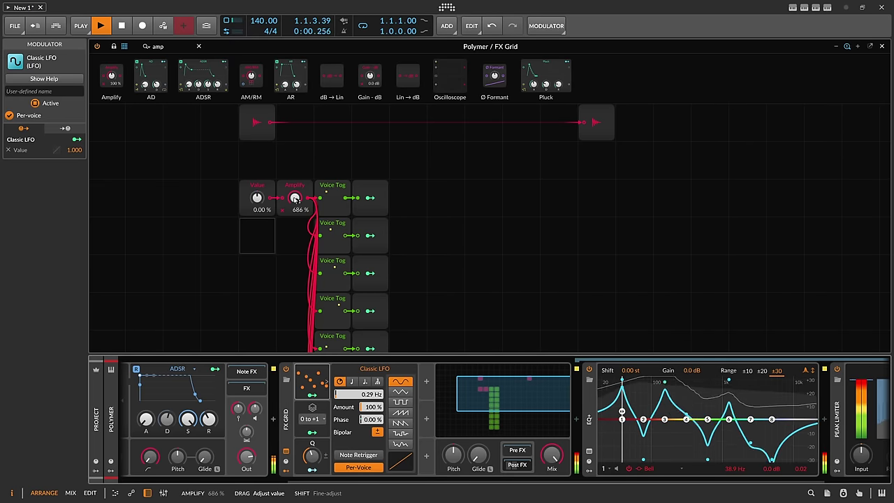
left_click_drag(312, 456, 311, 458)
left_click_drag(370, 394, 370, 377)
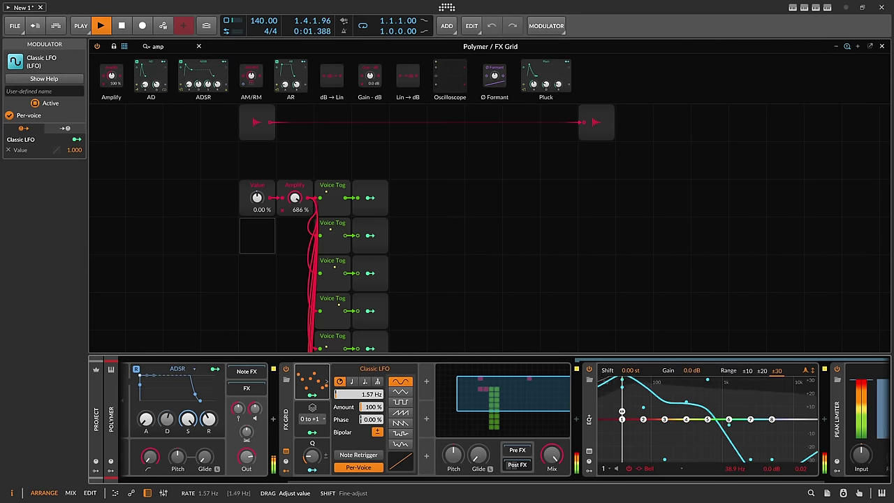
Set the Classic LFO's rate to 0.36 Hz and Amplify to about 62 %, stop playback and enable the LFO's Note Retrigger.
mouse_move(312, 456)
left_mouse_down()
mouse_move(312, 442)
mouse_move(312, 458)
left_mouse_up()
left_click_drag(353, 394, 345, 417)
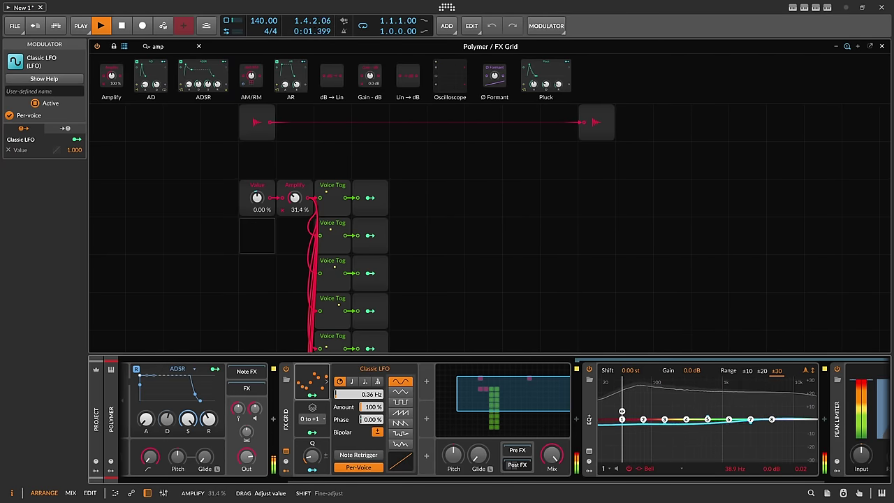
key("space")
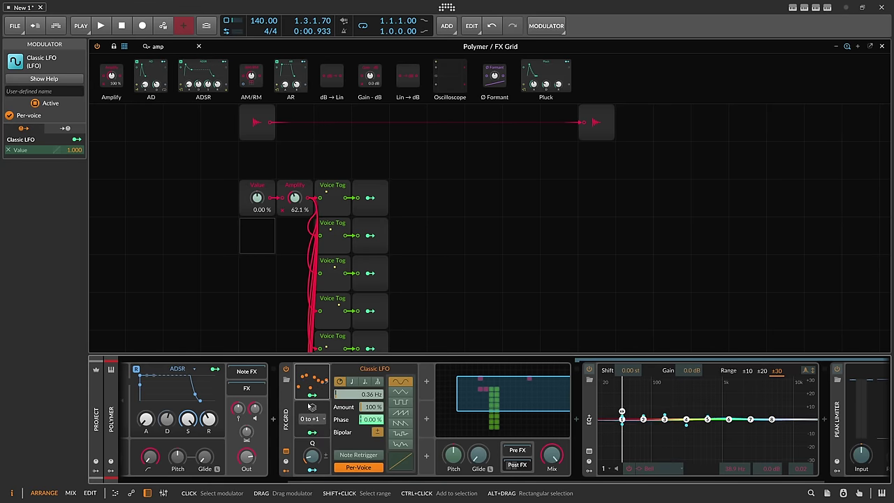
left_click(357, 455)
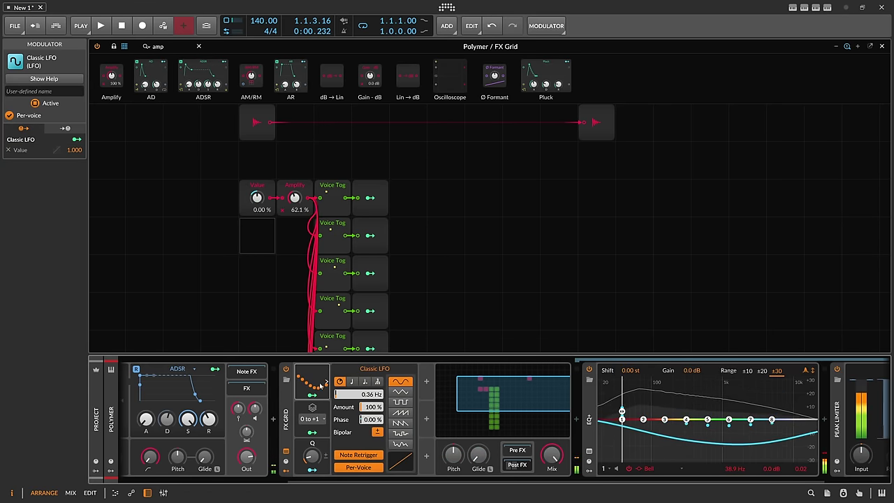
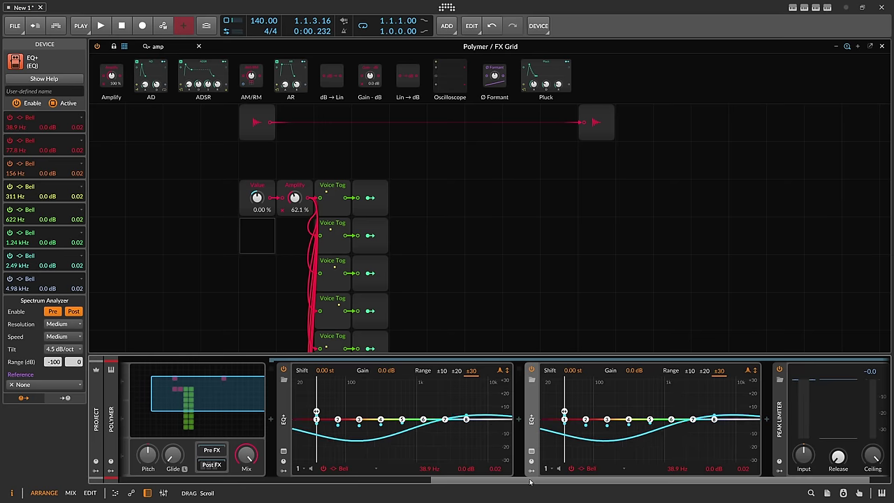
Duplicate the eight Voice Stack Tog and modulator output pairs into a second column beside the originals.
left_click_drag(531, 481, 523, 482)
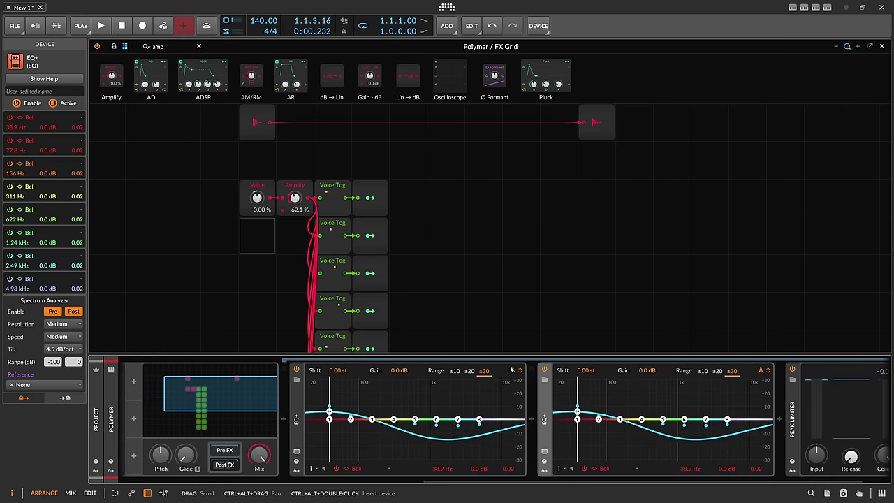
scroll(476, 244, "down", 4)
left_click_drag(456, 230, 443, 236)
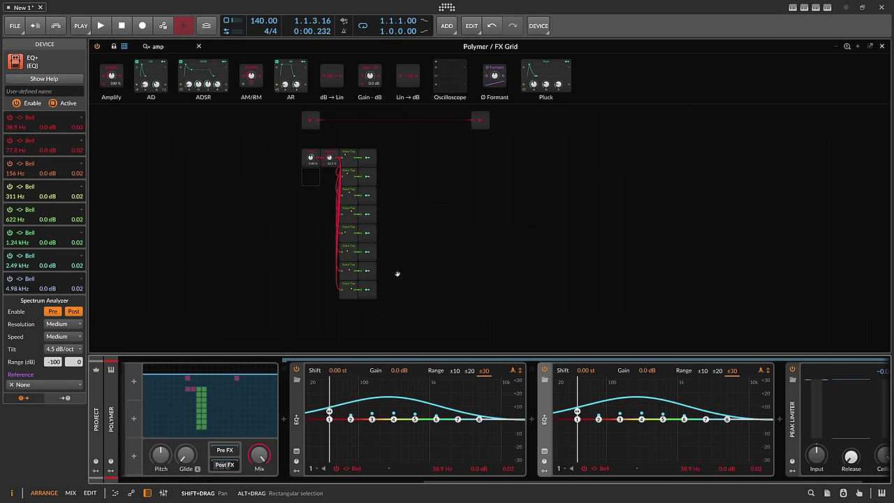
left_click_drag(403, 301, 419, 164)
scroll(461, 194, "up", 3)
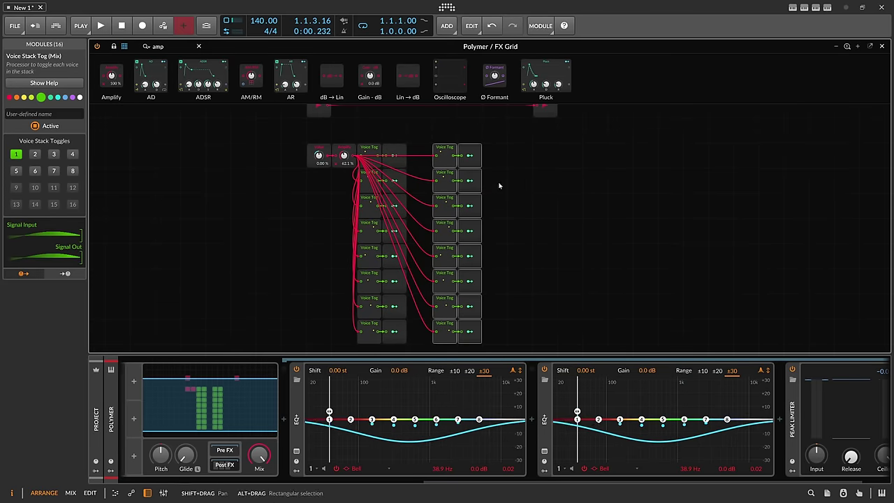
Set the FX Grid device's Voice Stacking count to 16.
left_click(529, 158)
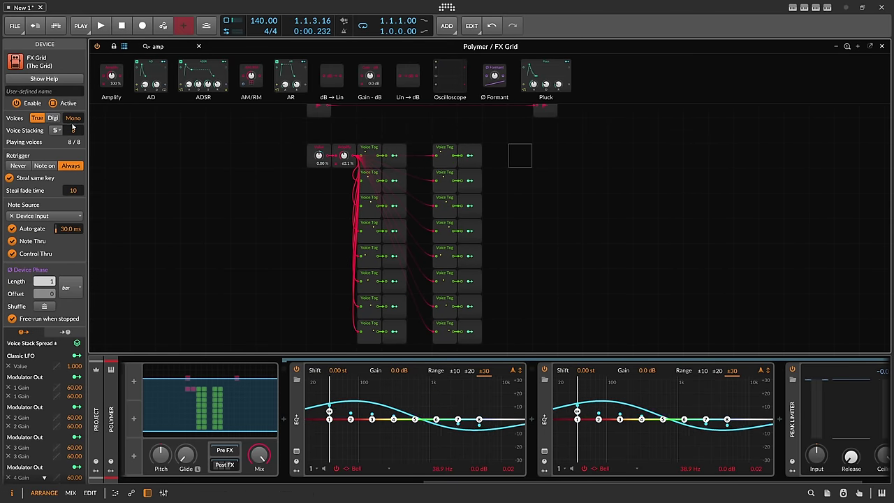
double_click(79, 130)
type("16")
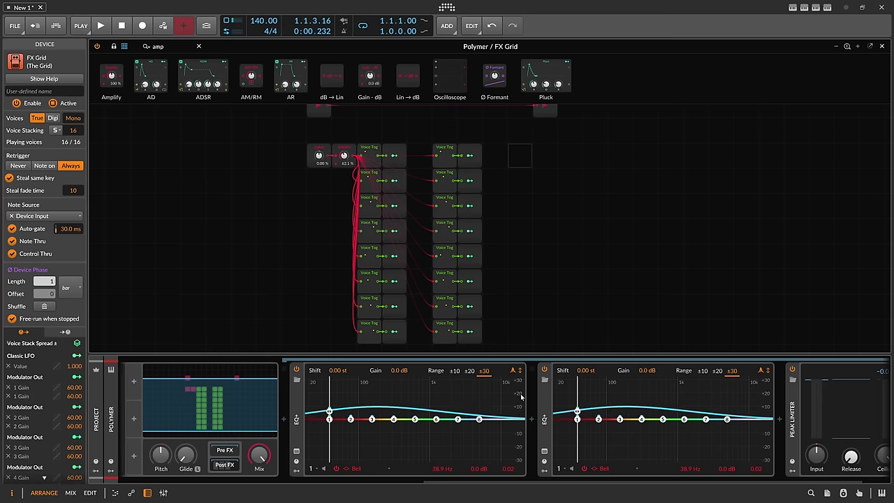
Delete the Modulator Out routings from the gains of bands 1 to 4 on the second EQ+.
left_click(500, 401)
right_click(46, 127)
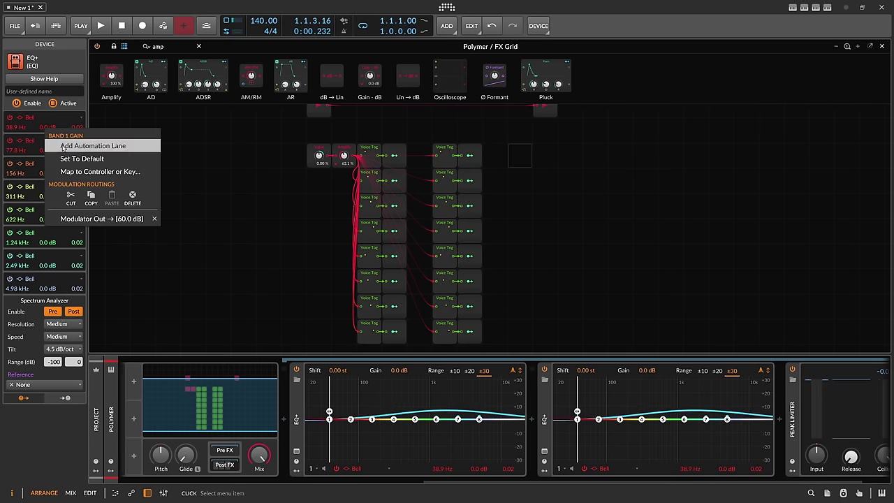
left_click(155, 218)
right_click(47, 150)
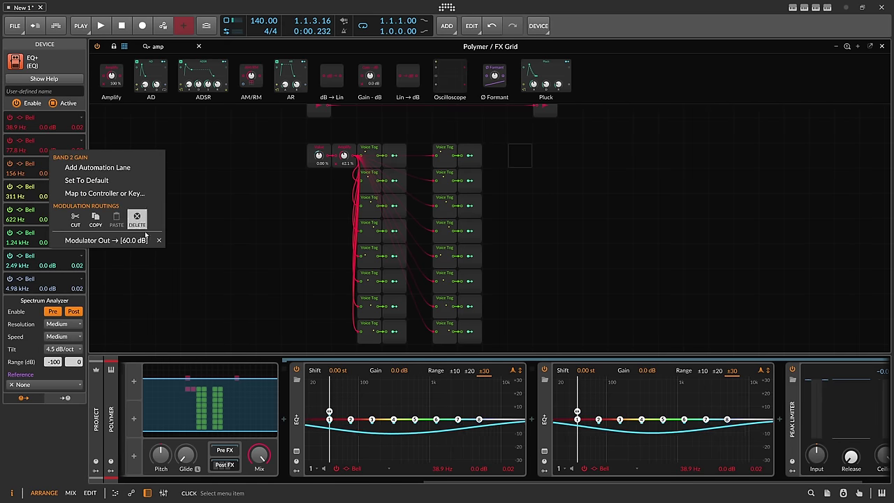
left_click(137, 220)
right_click(52, 176)
left_click(140, 242)
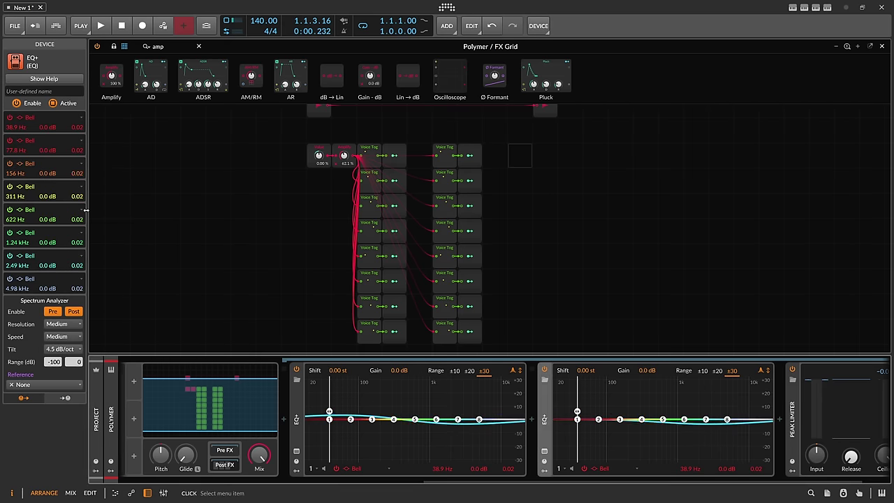
right_click(49, 197)
left_click(160, 289)
Delete the Modulator Out routings from the gains of bands 5 to 8 on the second EQ+.
right_click(47, 219)
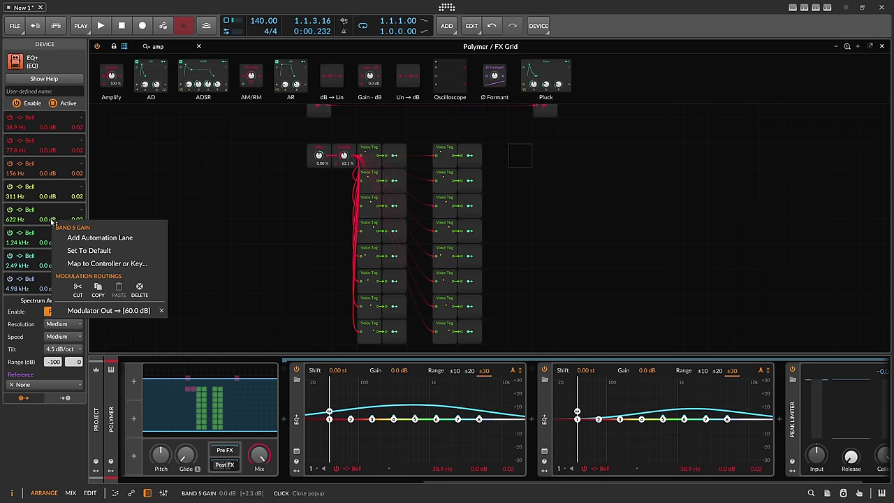
left_click(160, 311)
right_click(54, 242)
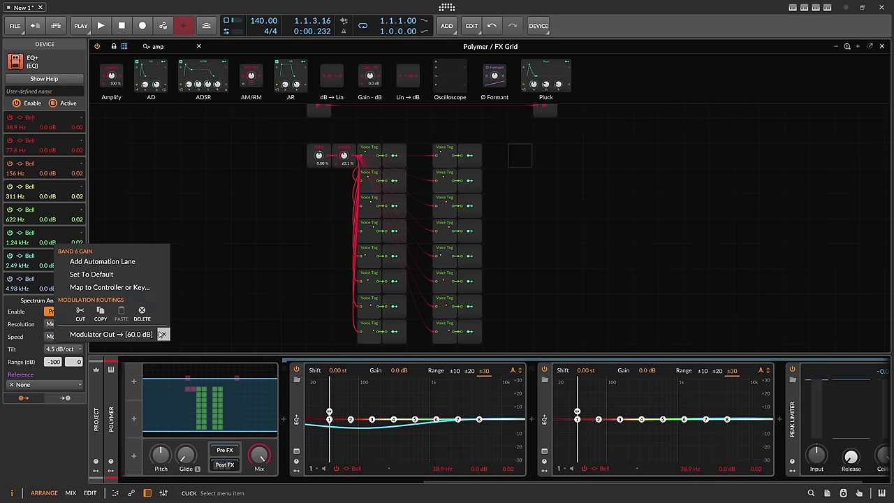
left_click(161, 333)
right_click(54, 266)
left_click(152, 339)
right_click(49, 288)
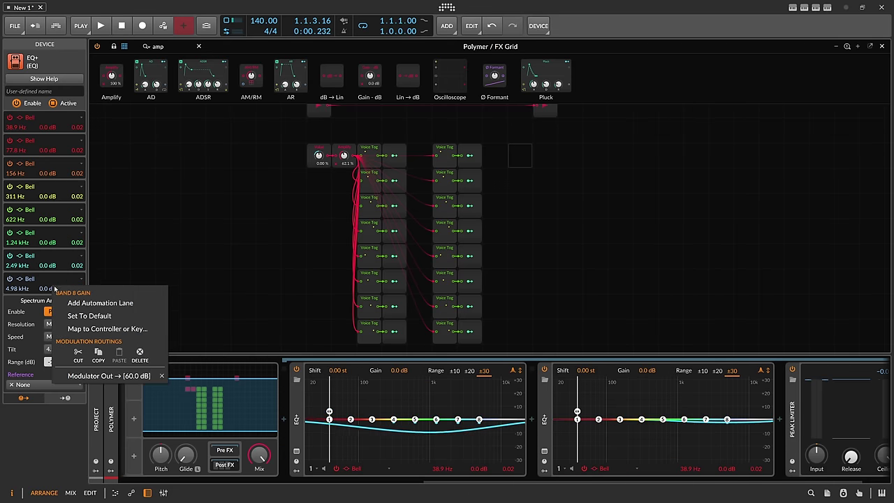
left_click(161, 378)
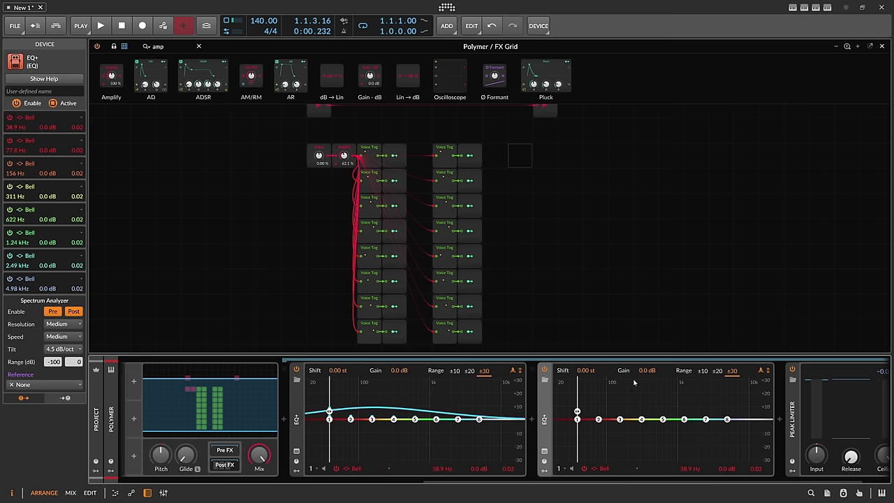
Set the first four Voice Stack Tog modules in the second column to pass only voices 9, 10, 11 and 12 respectively.
left_click(588, 438)
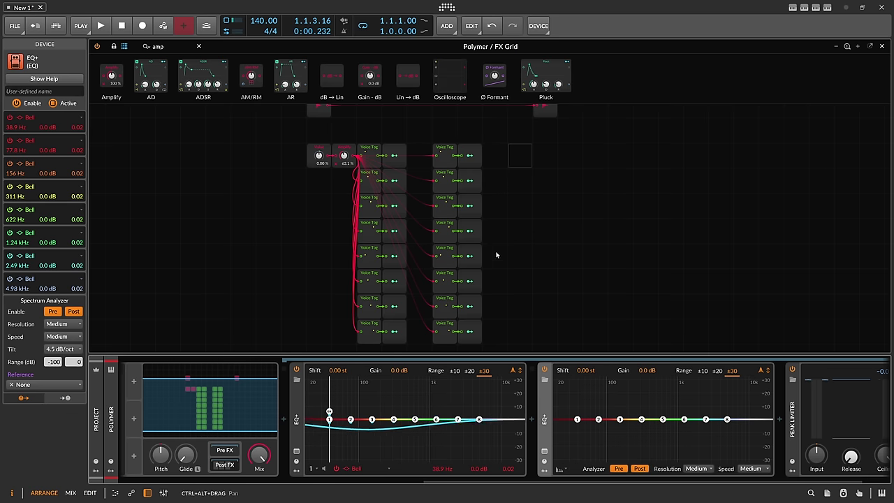
left_click(445, 152)
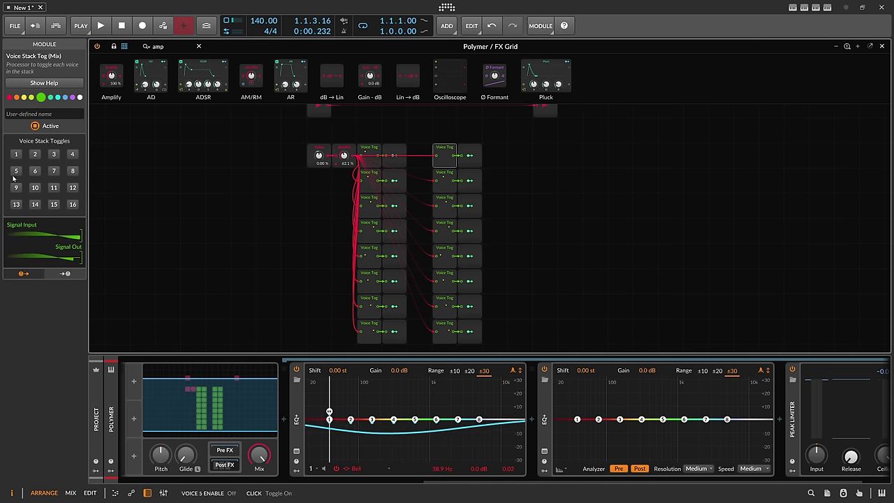
left_click(445, 174)
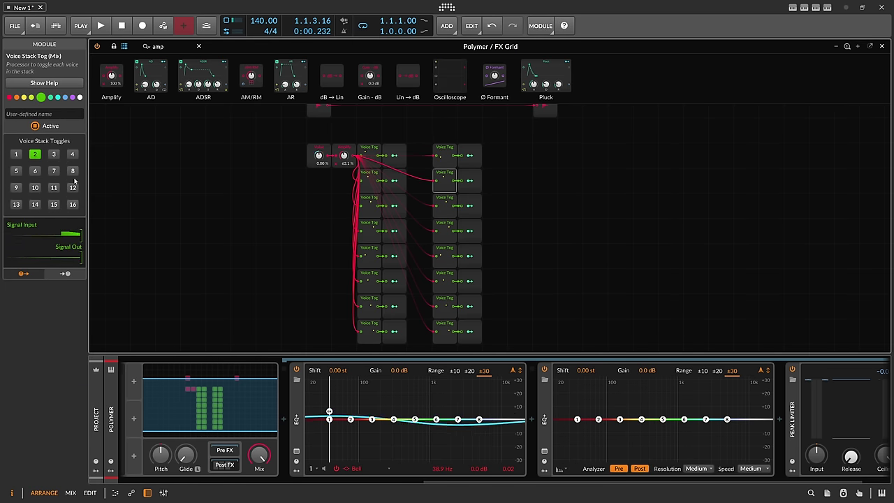
left_click(444, 201)
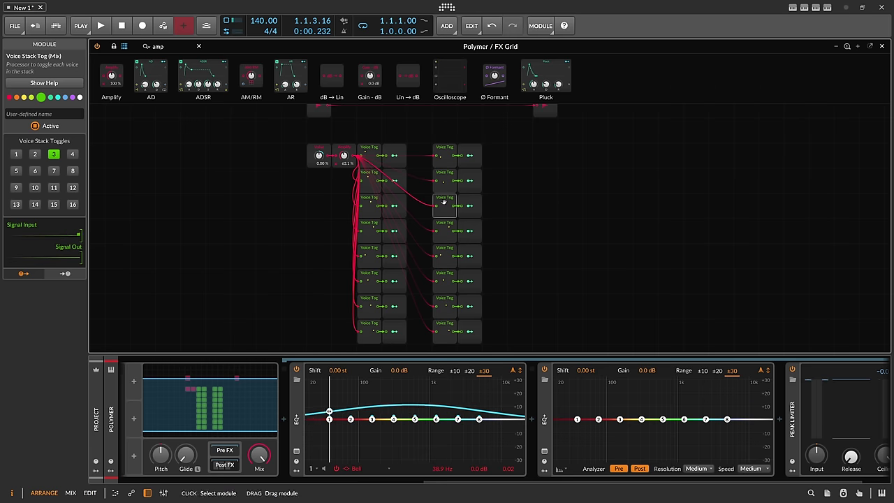
left_click(442, 230)
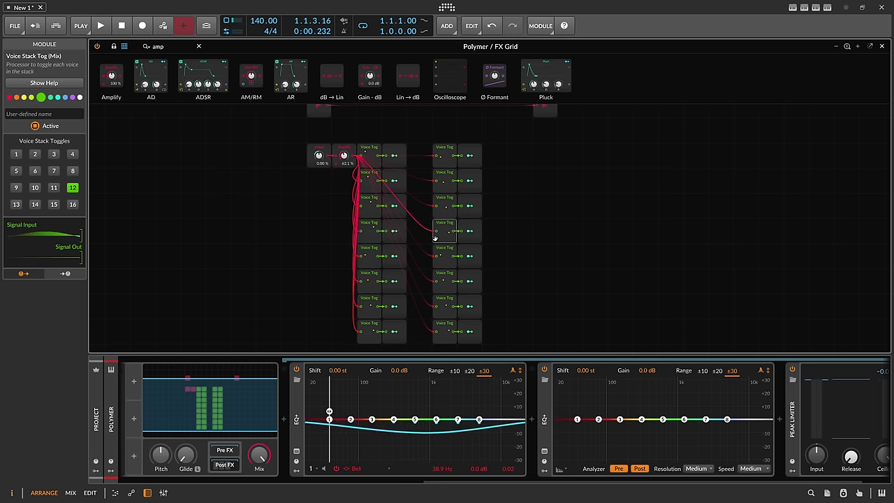
Set the remaining four Voice Stack Tog modules in the second column to pass only voices 13, 14, 15 and 16 respectively.
left_click(442, 256)
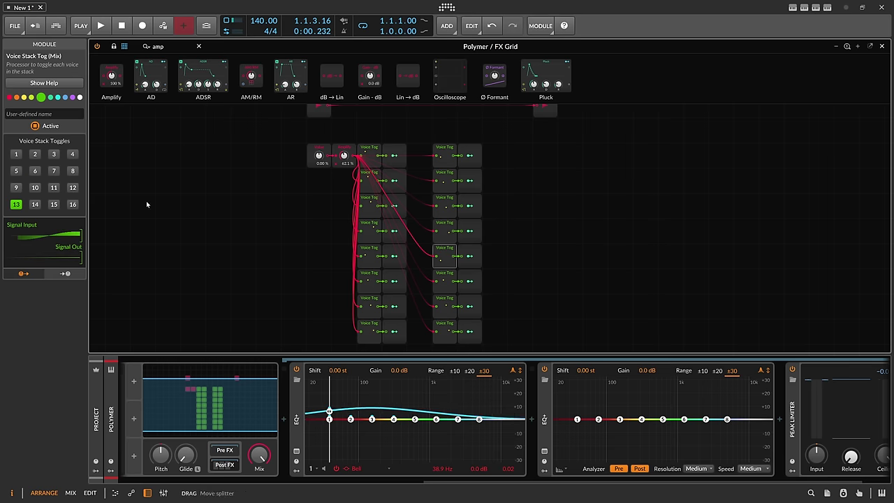
left_click(442, 275)
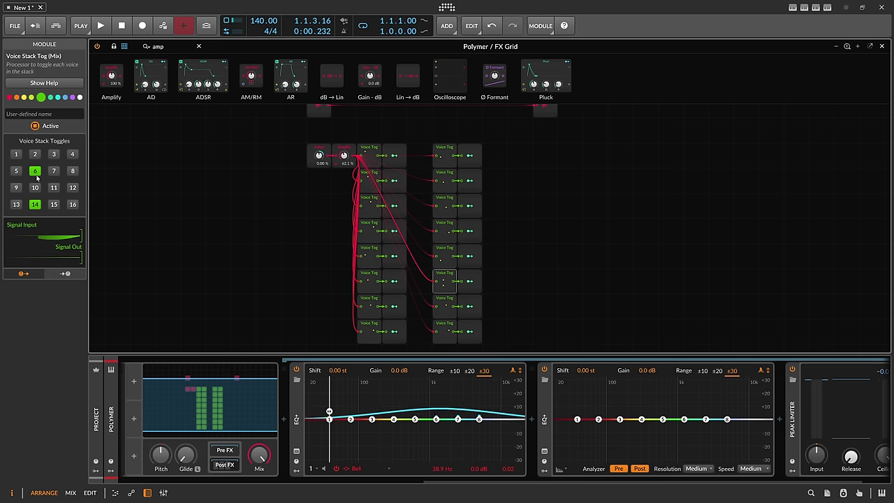
left_click(444, 299)
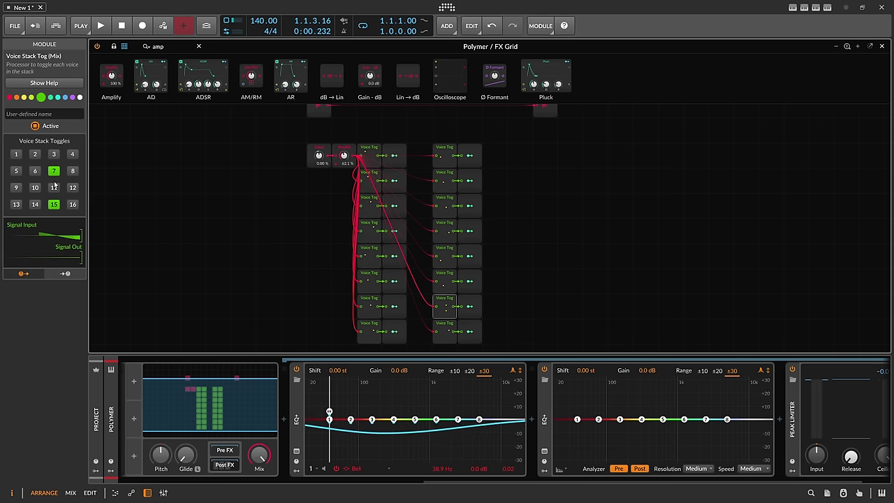
left_click(443, 328)
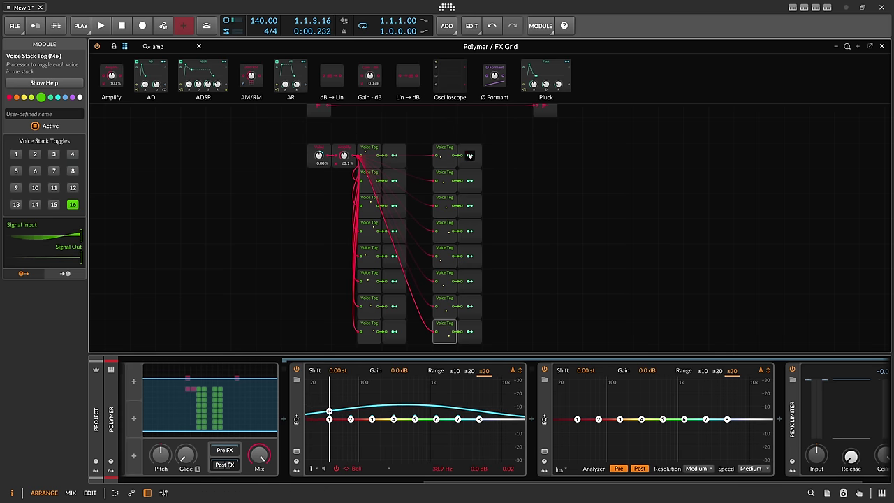
Route the second column's first four modulator outputs to the gains of bands 1 to 4 on the second EQ+.
left_click(550, 388)
left_click_drag(48, 127, 47, 105)
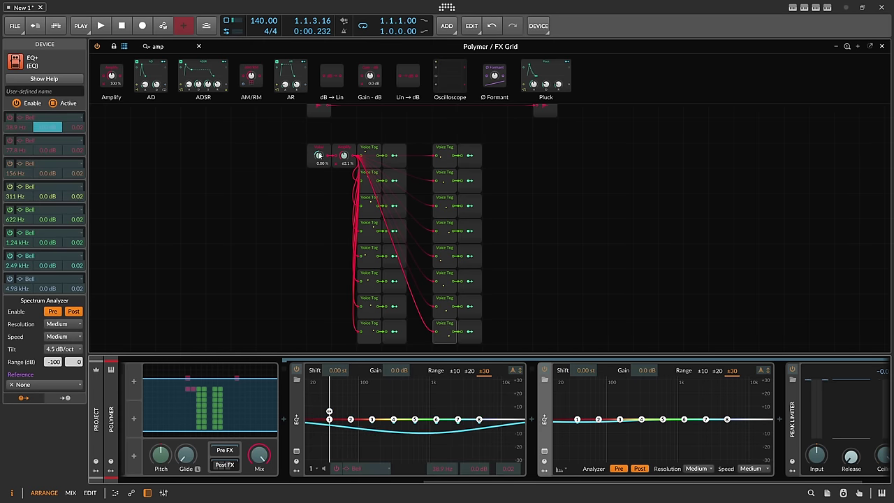
left_click(470, 181)
left_click_drag(55, 149, 54, 105)
left_click_drag(82, 145, 84, 157)
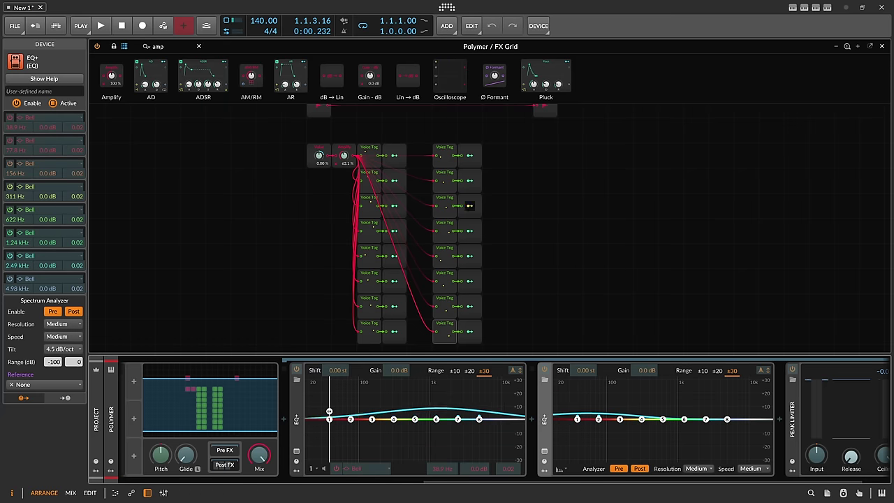
left_click_drag(469, 205, 67, 166)
left_click_drag(469, 231, 49, 208)
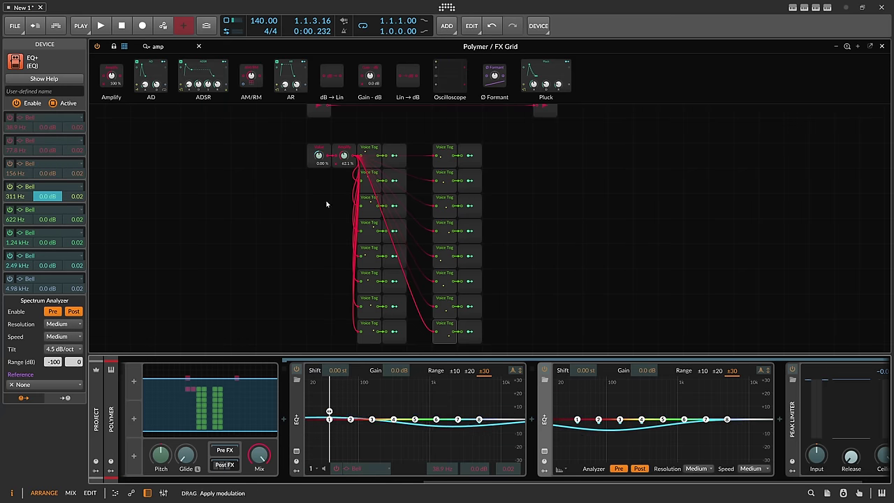
Route the second column's last four modulator outputs to the gains of bands 5 to 8 on the second EQ+.
left_click_drag(469, 255, 48, 219)
left_click_drag(469, 281, 48, 242)
left_click_drag(470, 306, 47, 280)
Check the modulated curves on both EQ+ devices and adjust the FX Grid's Q macro to about 57%.
left_click_drag(431, 482, 317, 482)
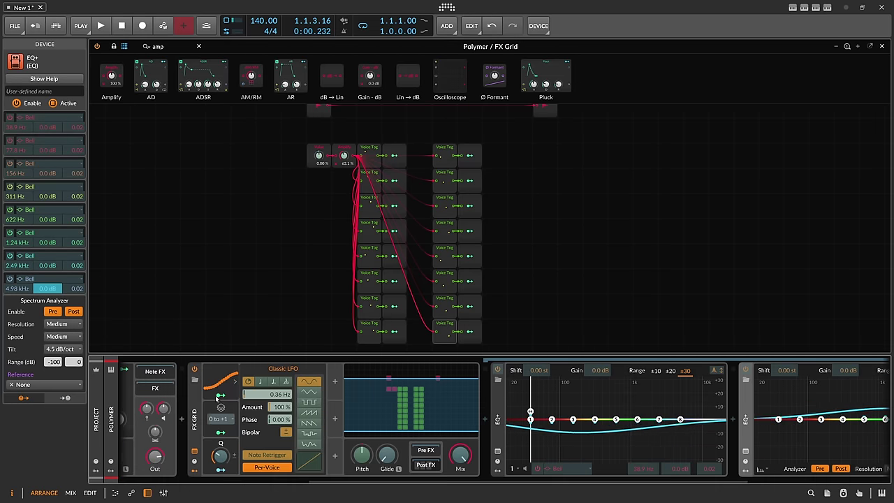
left_click(218, 398)
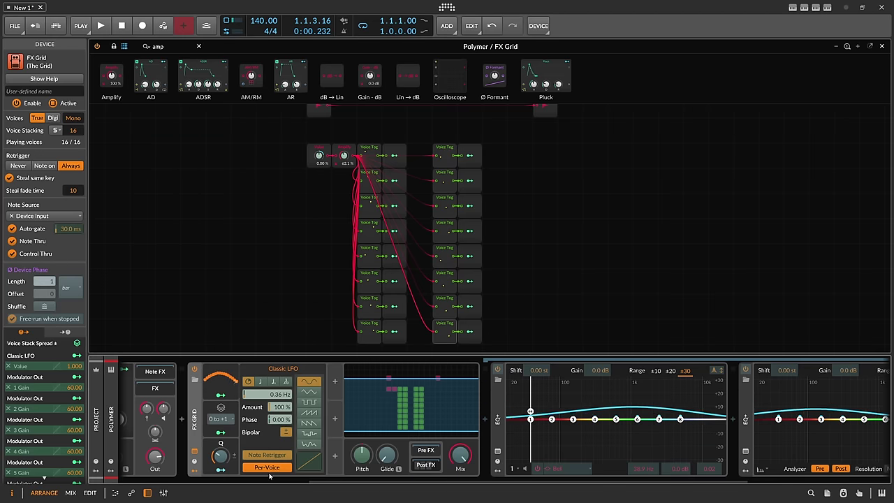
scroll(269, 476, "down", 5)
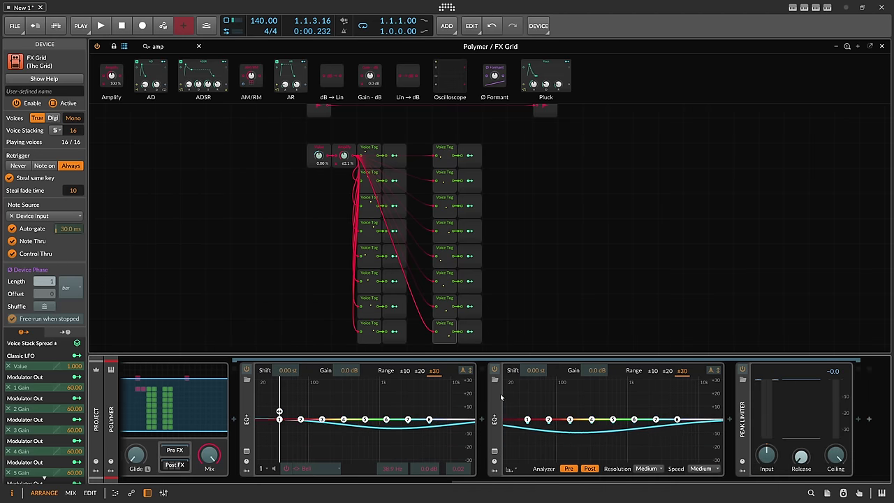
scroll(629, 449, "up", 1)
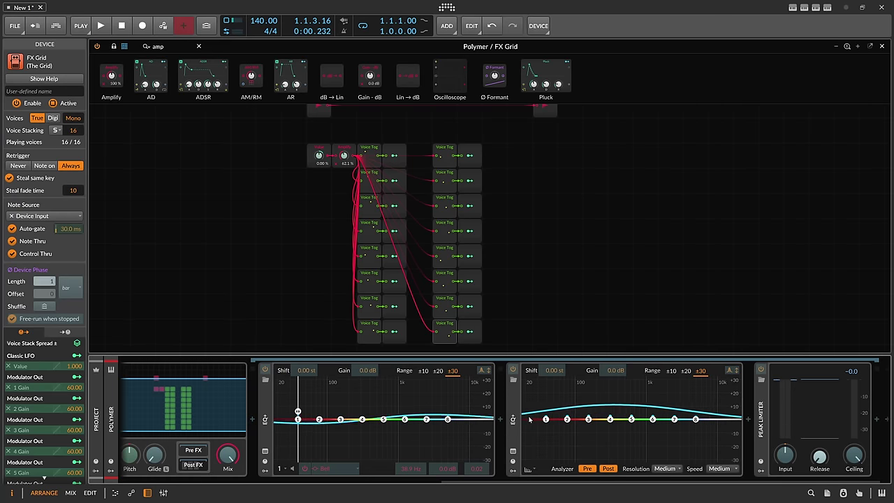
left_click_drag(549, 483, 399, 483)
left_click_drag(264, 456, 264, 423)
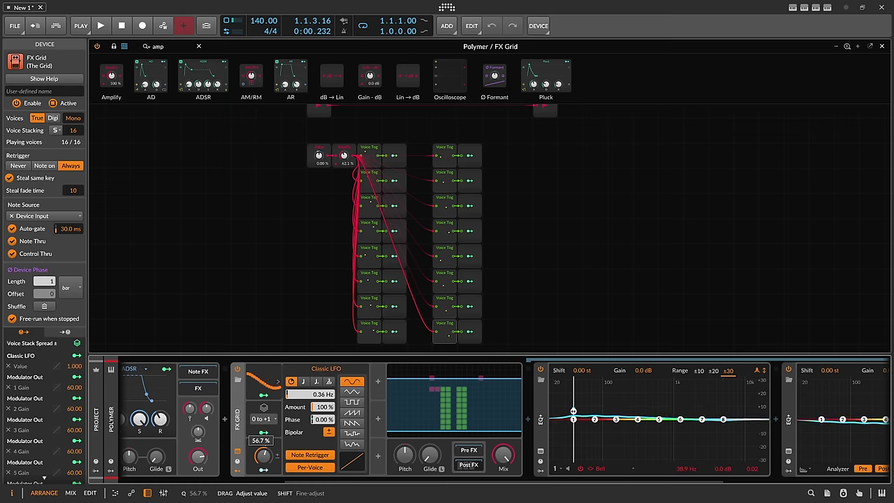
Raise the Amplify module to 331% and lower the FX Grid's Q macro to about 27%.
mouse_move(317, 482)
left_mouse_down()
mouse_move(413, 483)
mouse_move(332, 484)
left_mouse_up()
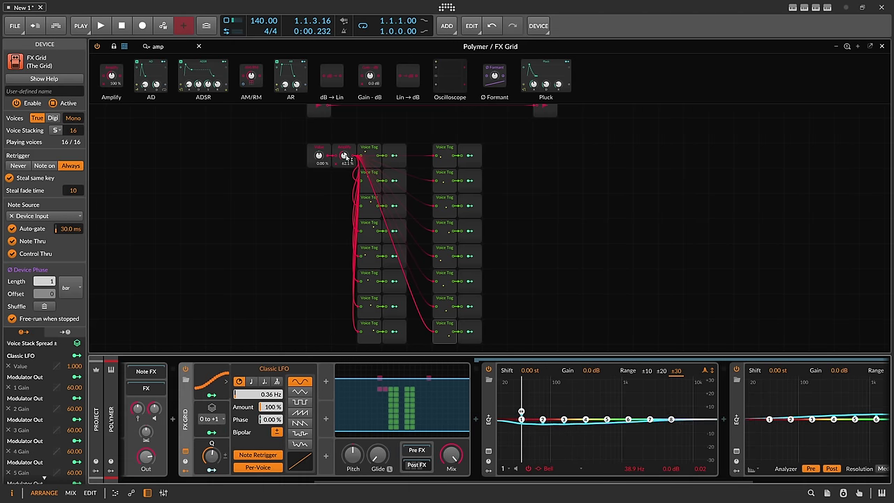
left_click_drag(346, 158, 346, 112)
mouse_move(211, 456)
left_mouse_down()
mouse_move(211, 471)
mouse_move(210, 461)
left_mouse_up()
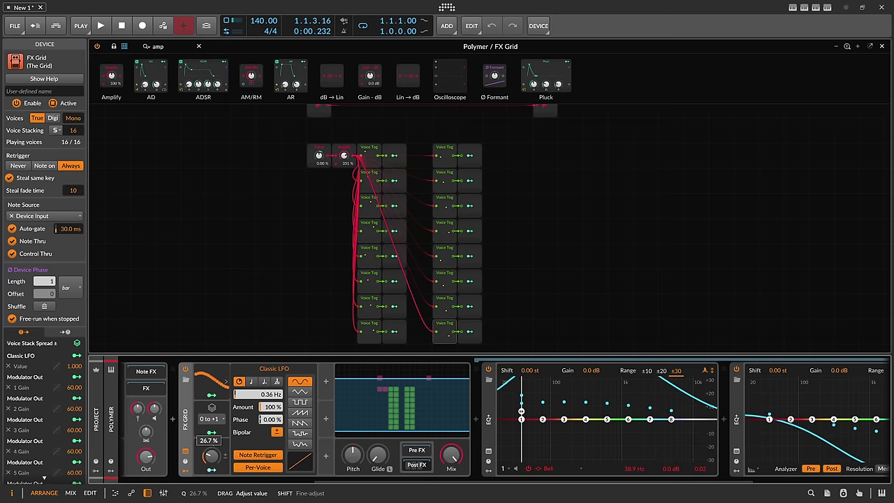
Raise the Classic LFO's rate to 3.89 Hz and briefly play the sound.
scroll(549, 453, "right", 3)
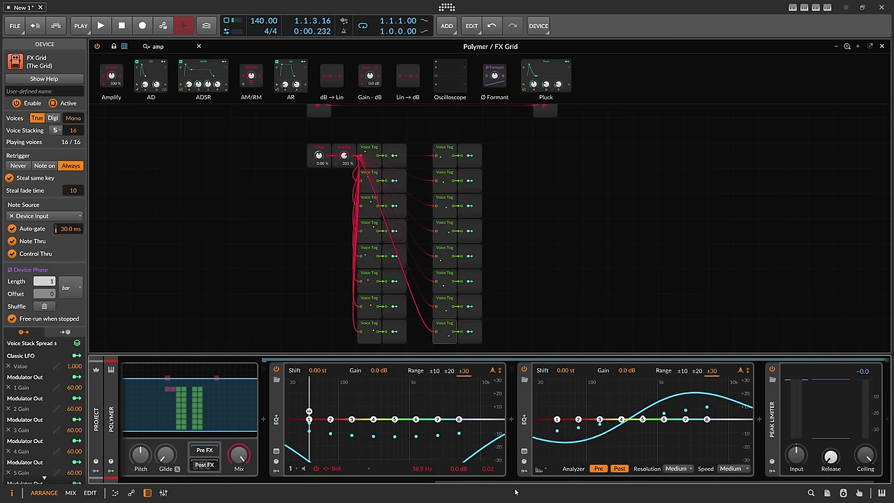
scroll(400, 469, "left", 3)
scroll(400, 469, "left", 1)
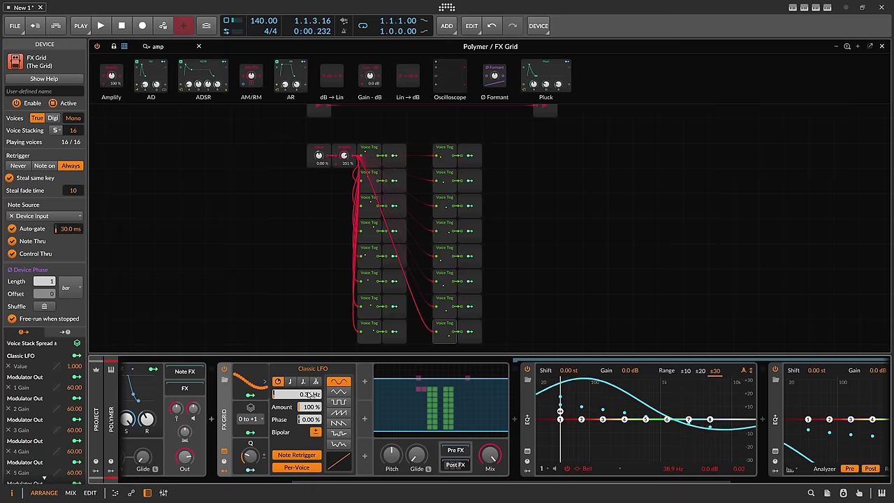
left_click_drag(309, 395, 310, 370)
key("space")
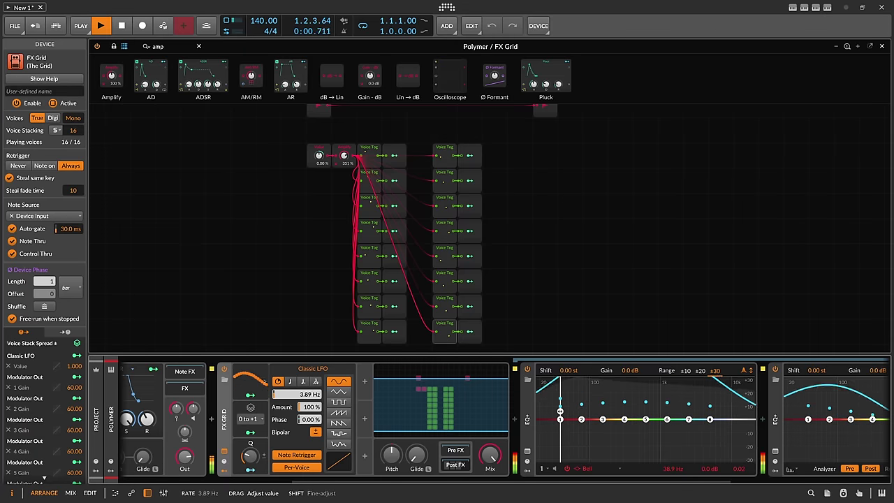
key("space")
Try global shifts of +12 and +24 semitones on the second EQ+, ending with +7 semitones.
scroll(562, 425, "right", 5)
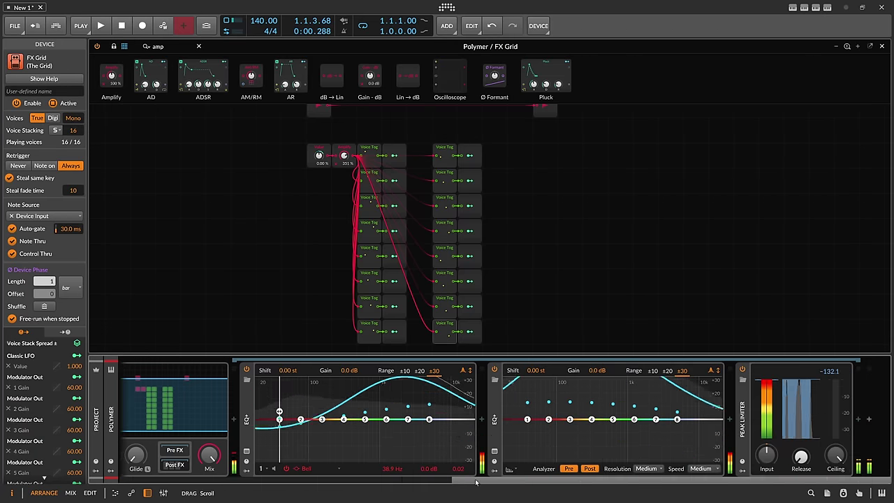
key("Return")
triple_click(539, 376)
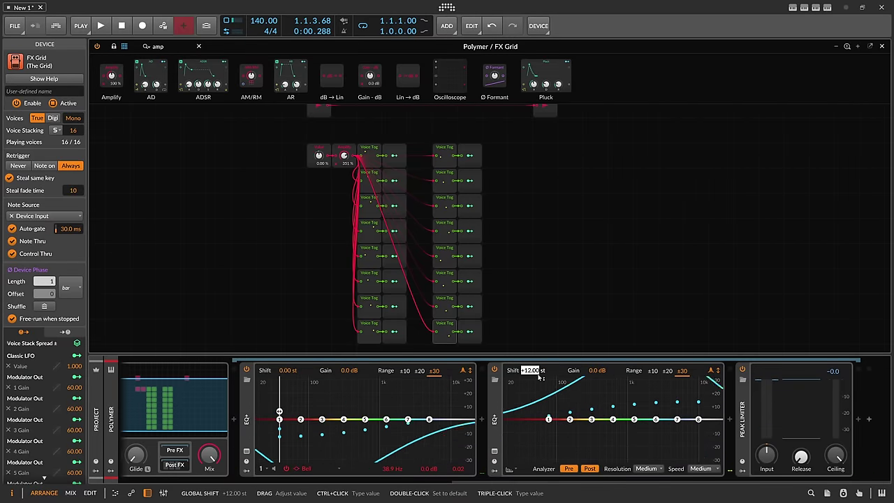
key("Return")
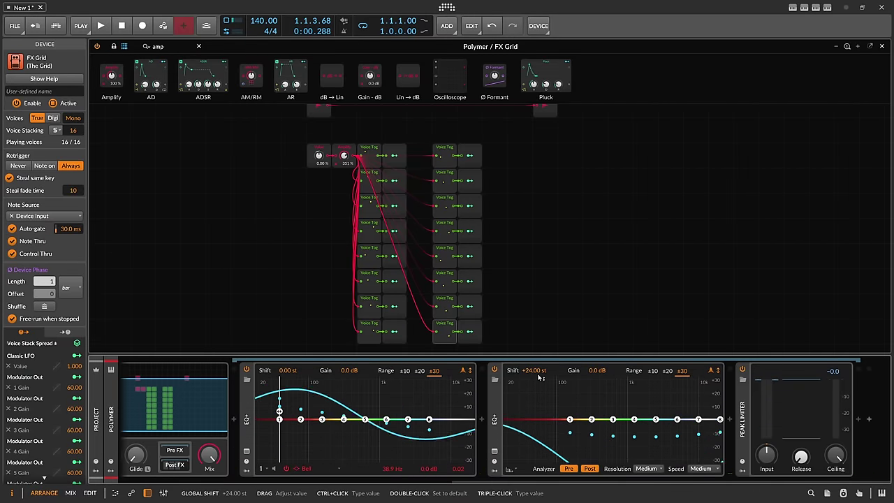
triple_click(535, 371)
key("Return")
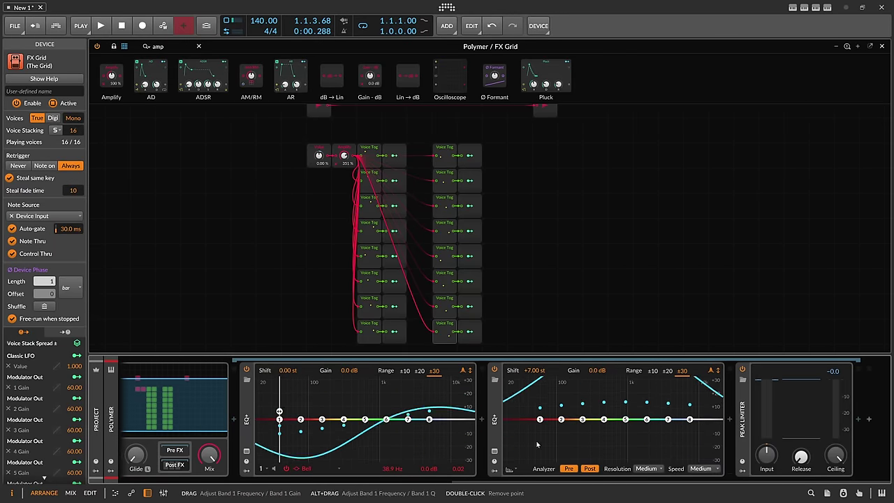
Start playback and vary the Classic LFO's rate up to 7.91 Hz and the Q macro to about 47%.
scroll(538, 444, "left", 5)
key("space")
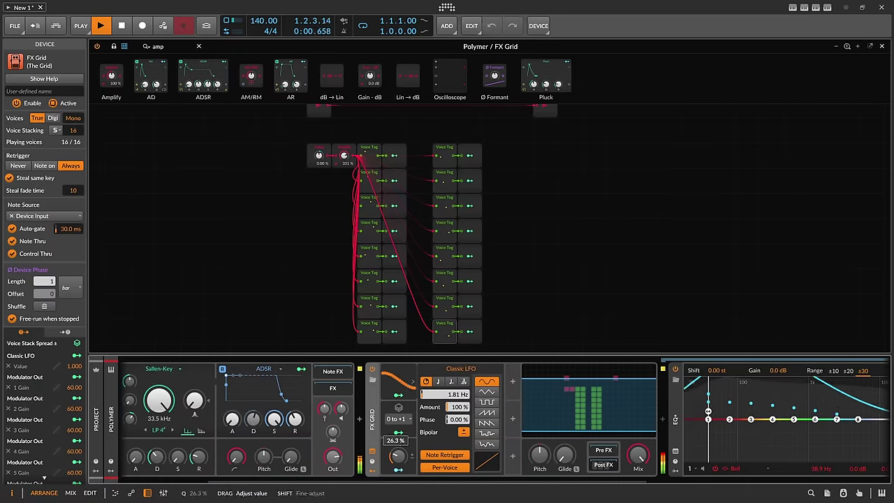
mouse_move(457, 394)
left_mouse_down()
mouse_move(457, 370)
mouse_move(457, 401)
left_mouse_up()
left_click_drag(398, 456, 398, 453)
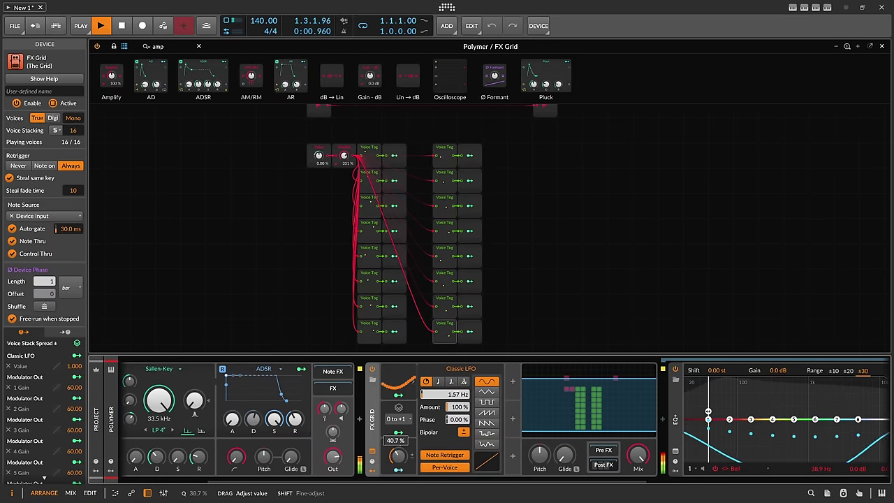
mouse_move(444, 394)
left_mouse_down()
mouse_move(444, 386)
mouse_move(451, 397)
left_mouse_up()
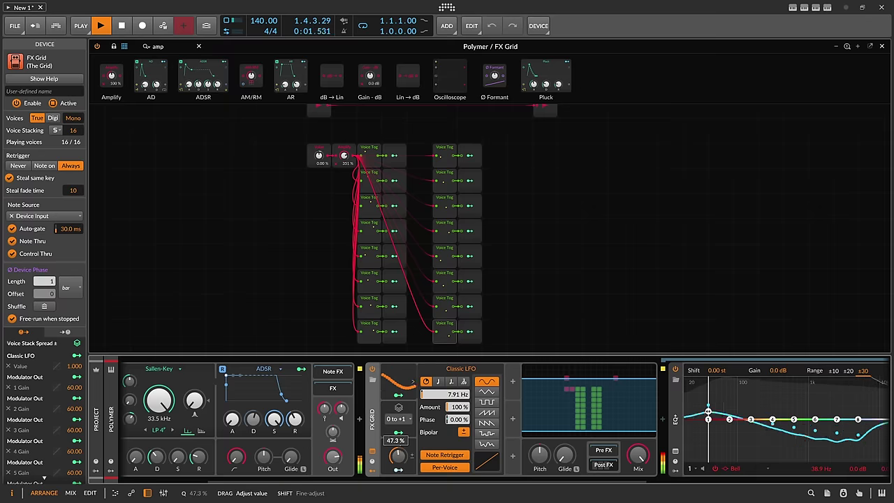
Try a +12 semitone global shift on the second EQ+ and change it to +24 semitones.
scroll(573, 391, "down", 5)
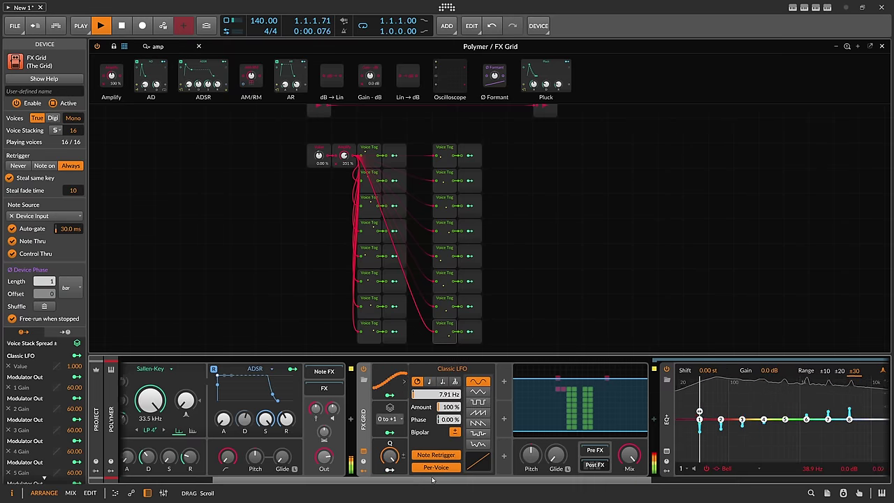
double_click(574, 372)
type("12")
key("Return")
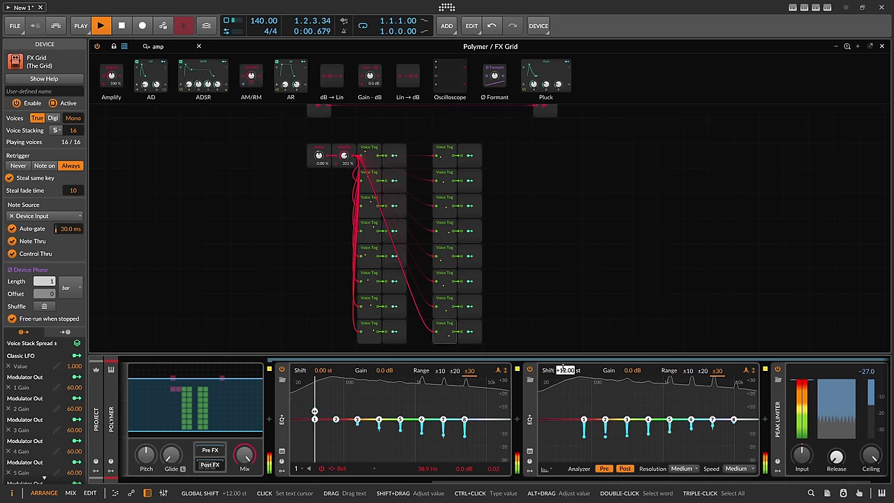
left_click_drag(565, 371, 565, 360)
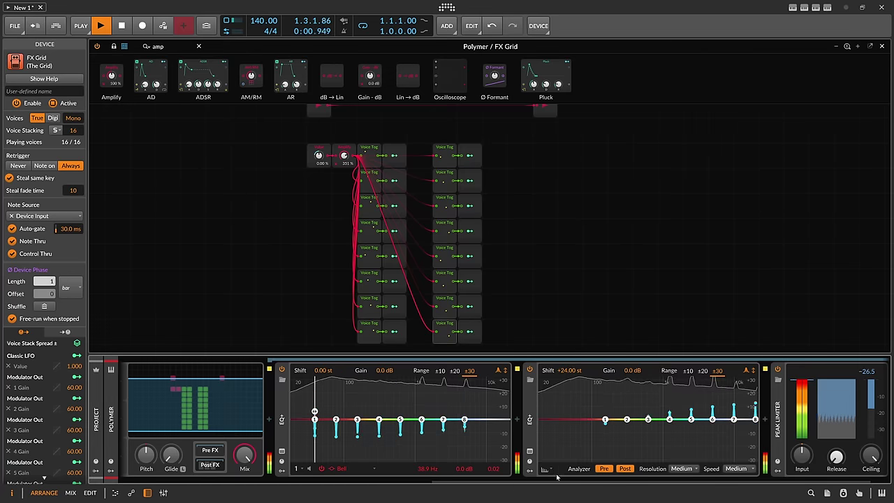
Turn off the Classic LFO's Note Retrigger, set its rate to 4.00 Hz and the Q macro to about 25%.
scroll(479, 418, "up", 5)
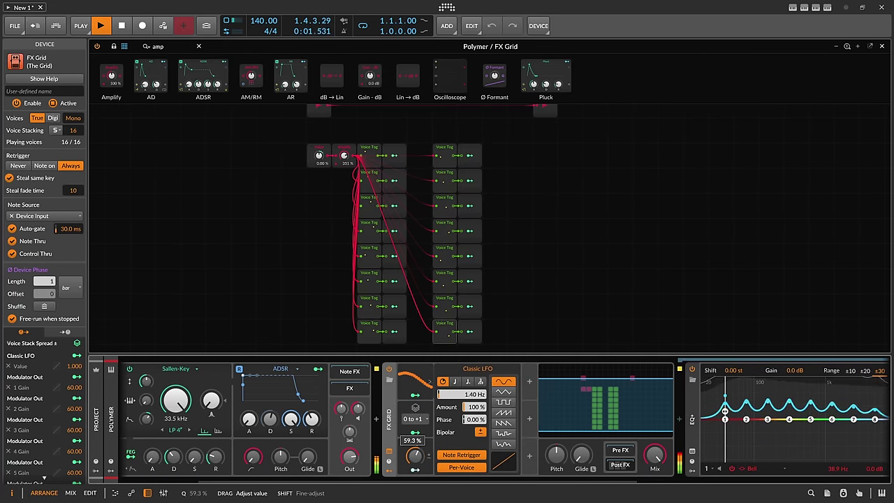
left_click(447, 457)
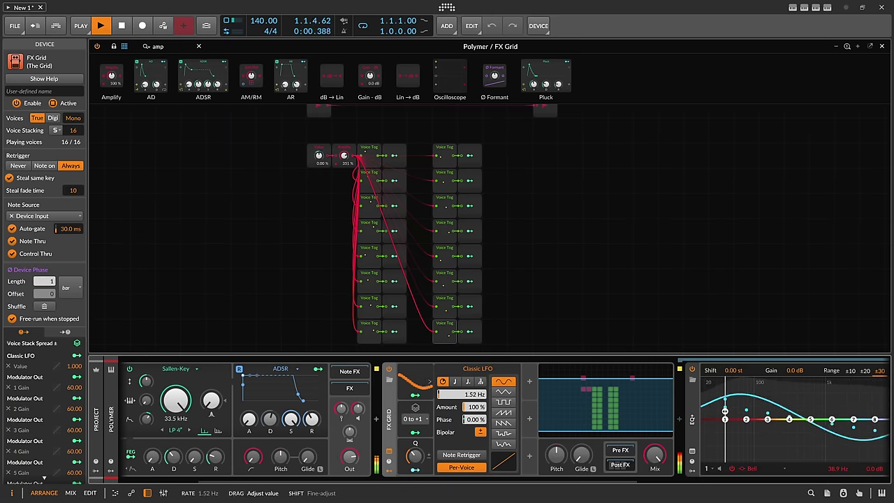
left_click_drag(416, 456, 416, 454)
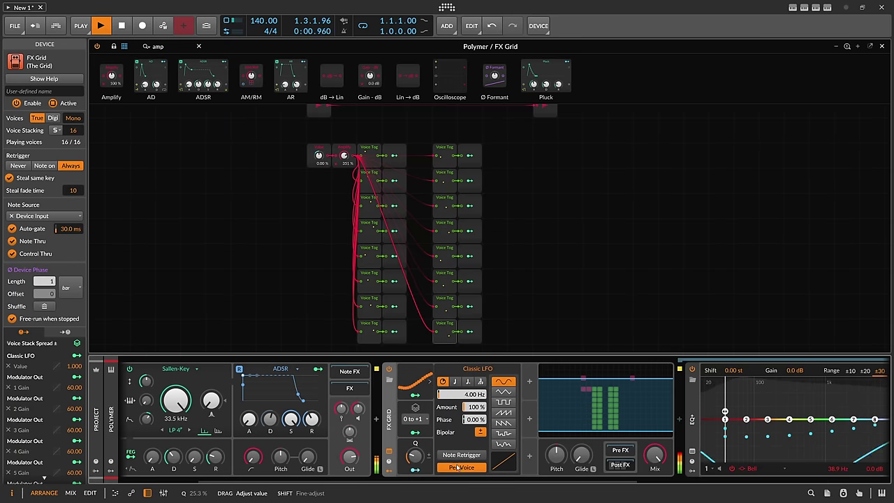
Check the first EQ+ in its expanded view and set the FX Grid's Amplify module to 65.1 %.
scroll(453, 463, "right", 5)
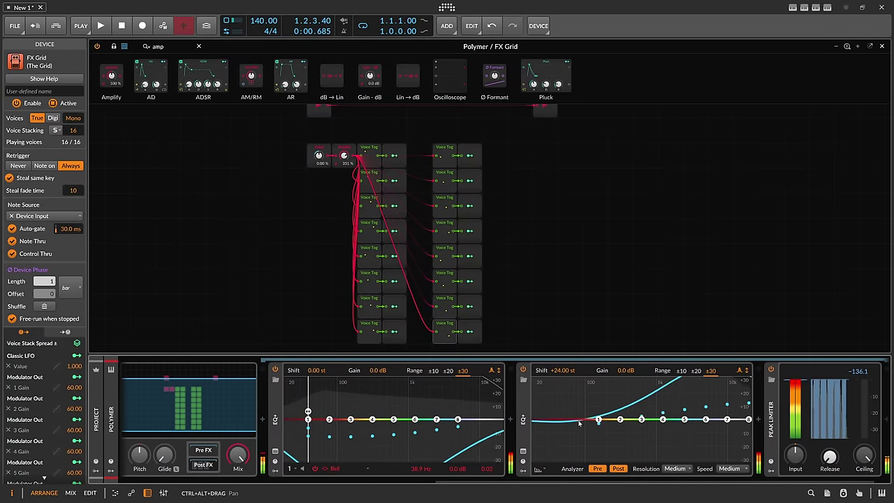
left_click(275, 451)
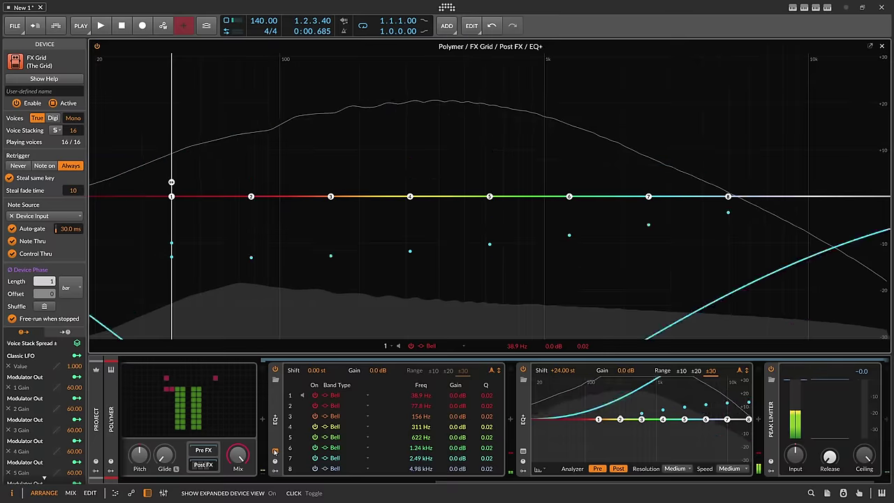
scroll(296, 469, "left", 5)
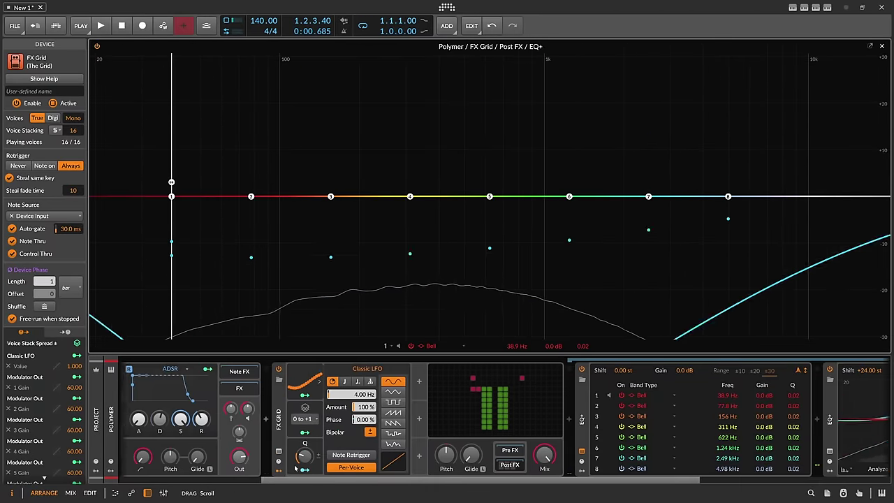
scroll(295, 468, "right", 1)
left_click(252, 450)
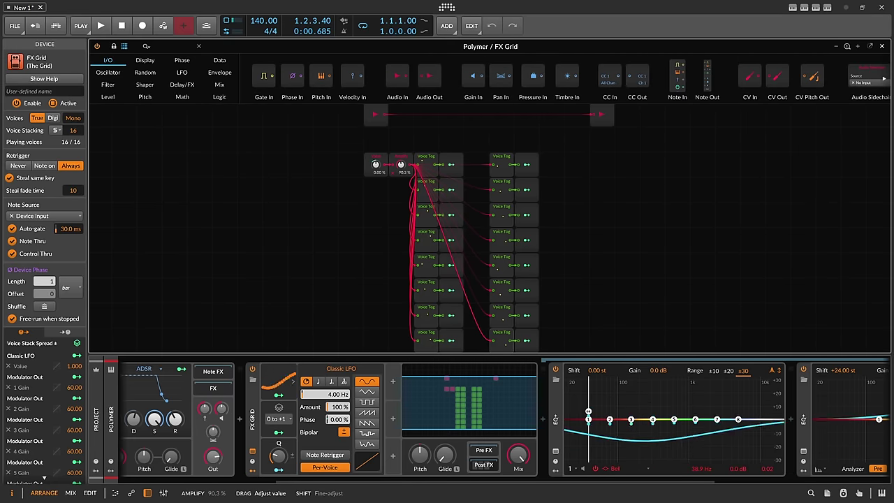
left_click_drag(401, 165, 401, 165)
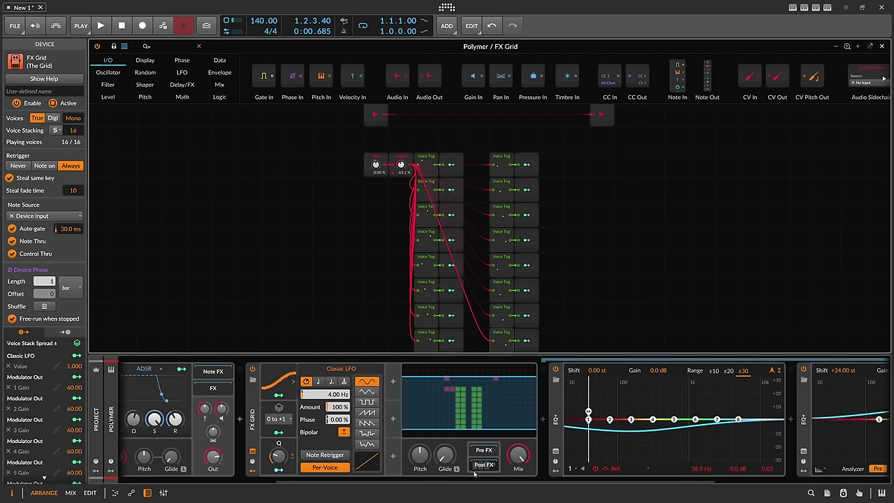
Examine the first EQ+'s curve in its expanded view, close that view and reopen the FX Grid patch.
scroll(475, 474, "right", 4)
left_click(450, 456)
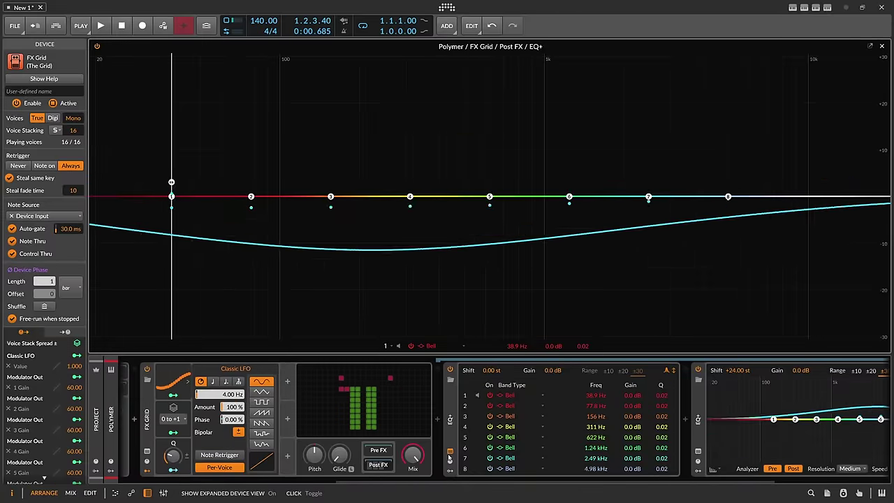
left_click(450, 453)
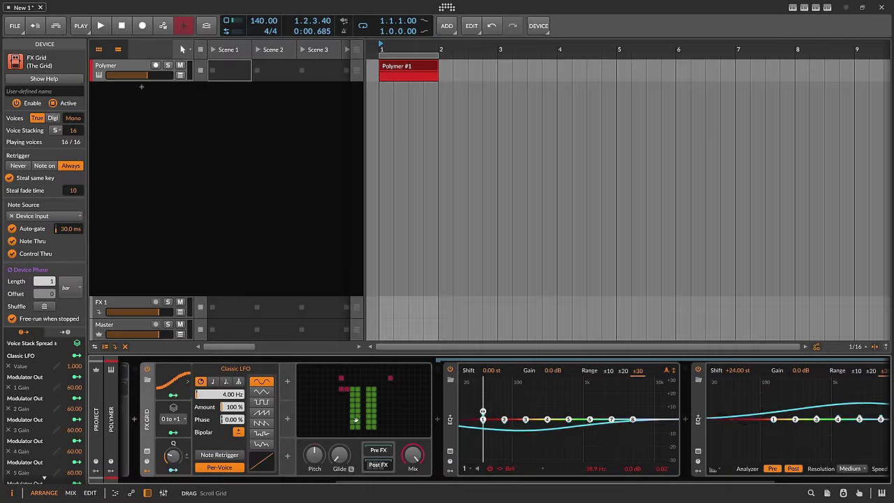
left_click(357, 420)
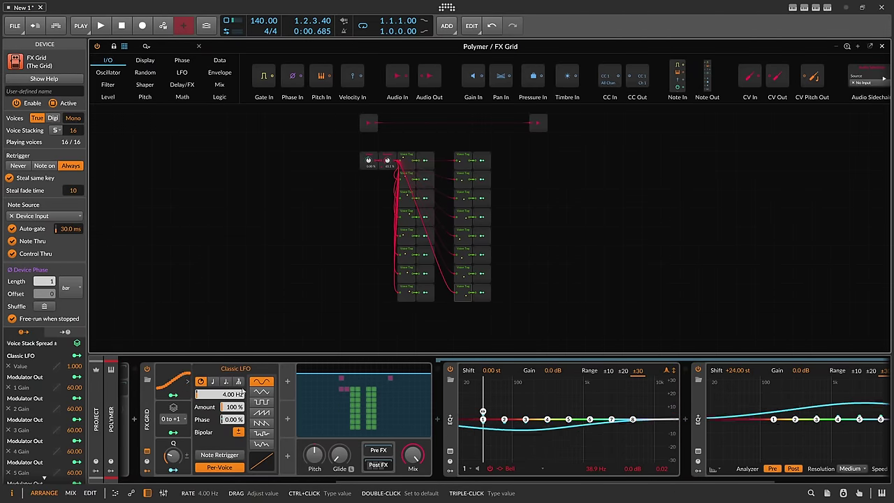
Add a Steps modulator to the FX Grid.
left_click(288, 382)
type("seq")
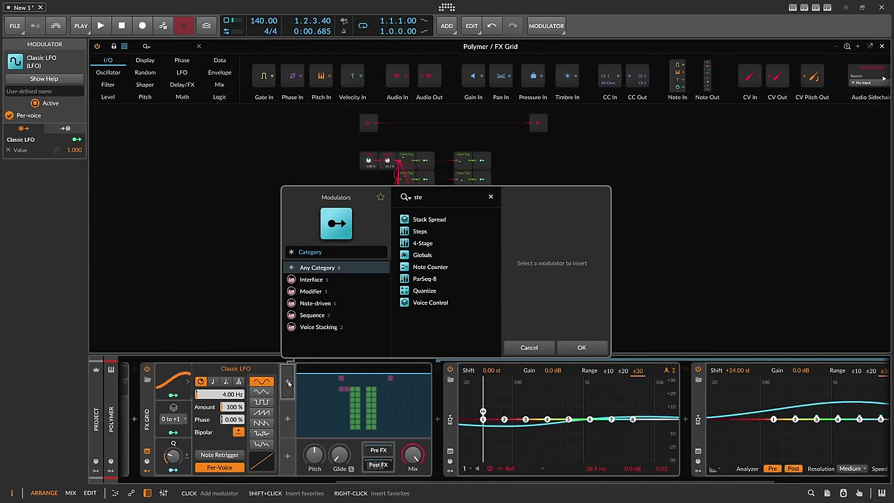
key("Return")
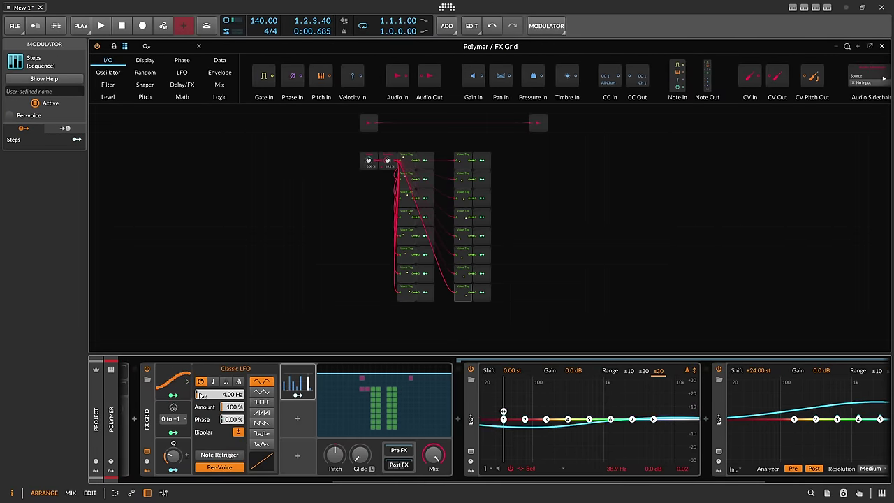
Remove the Classic LFO's modulation of the Value module in the grid.
left_click(174, 396)
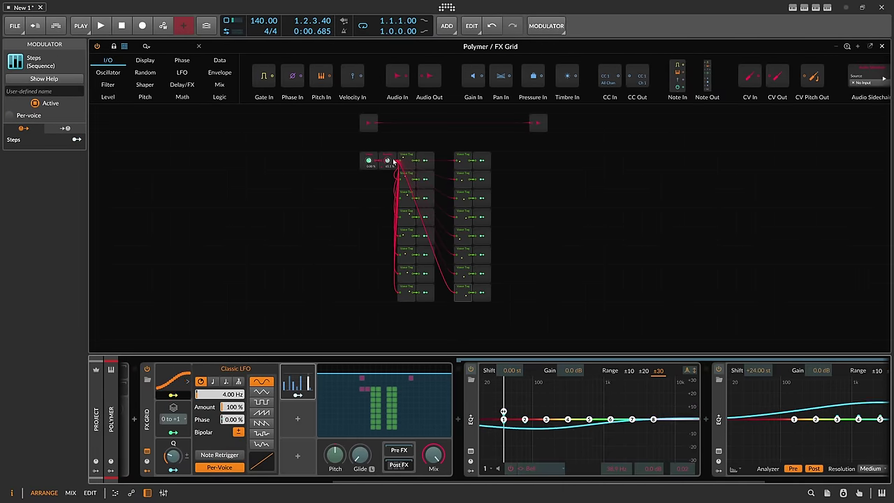
scroll(405, 160, "up", 4)
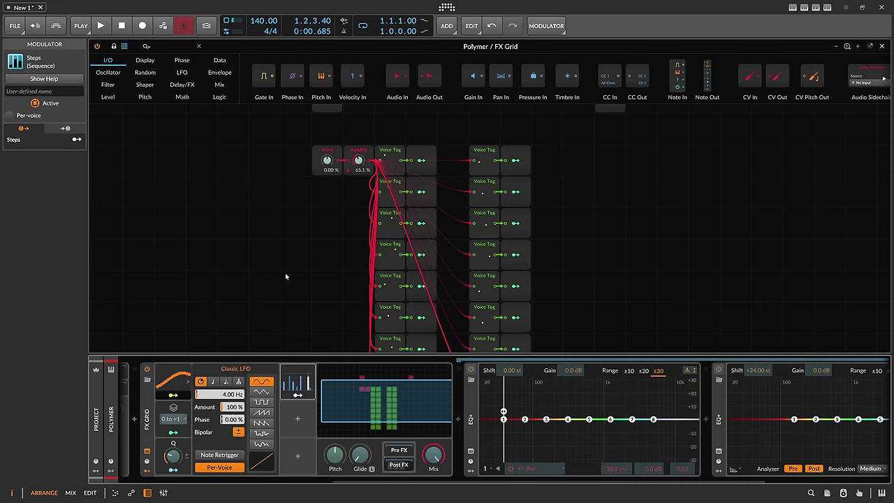
left_click(183, 396)
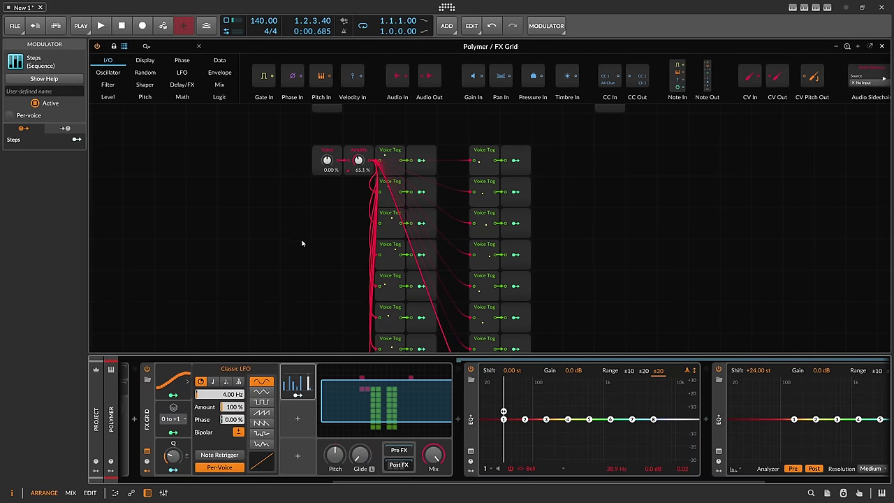
left_click_drag(305, 237, 300, 199)
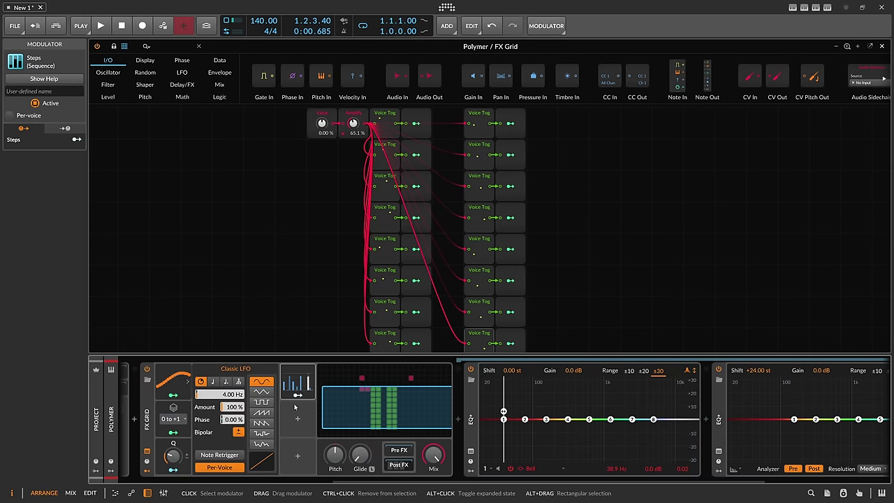
Draw all 16 steps of the Steps modulator down to zero and make the modulator per-voice.
left_click(296, 385)
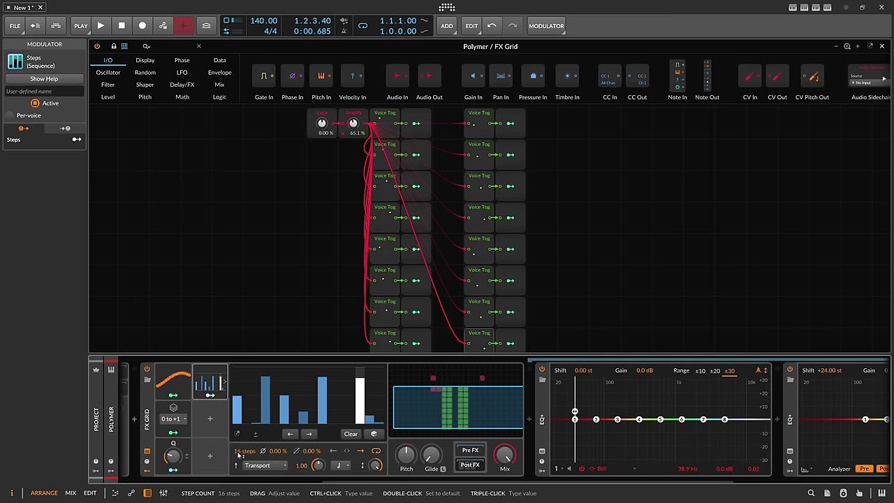
mouse_move(236, 370)
left_mouse_down()
mouse_move(257, 371)
mouse_move(236, 378)
mouse_move(381, 427)
left_mouse_up()
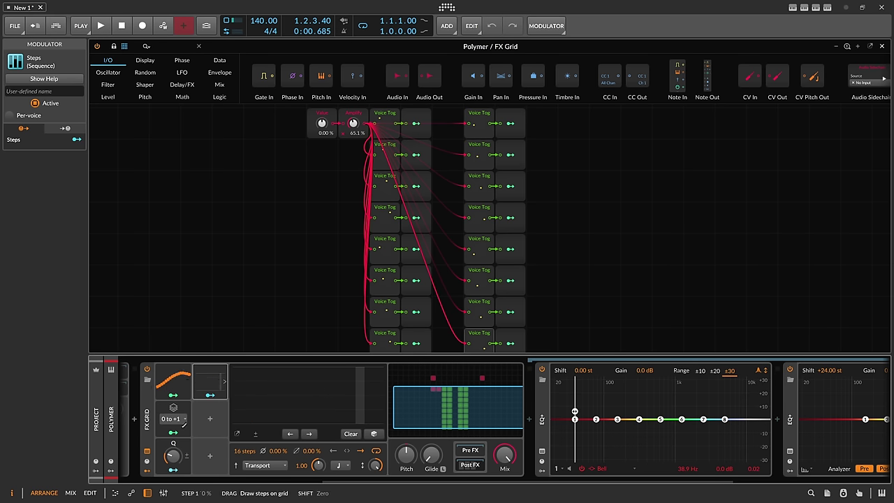
left_click_drag(222, 337, 307, 336)
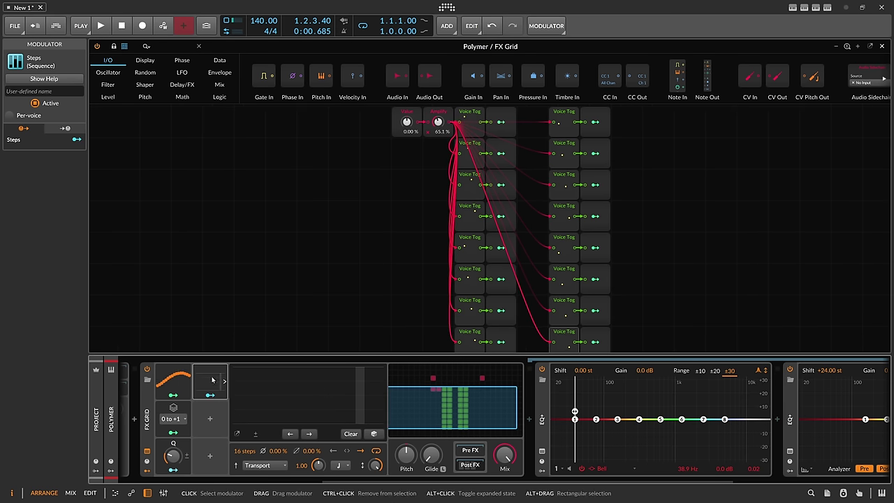
left_click(11, 116)
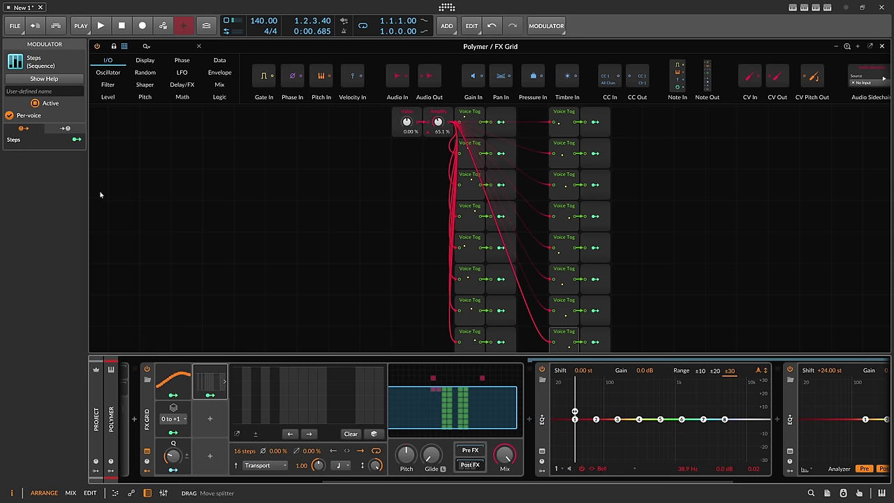
Map Stack Spread to the Steps modulator's Phase with a modulation amount of 1.000.
left_click(180, 433)
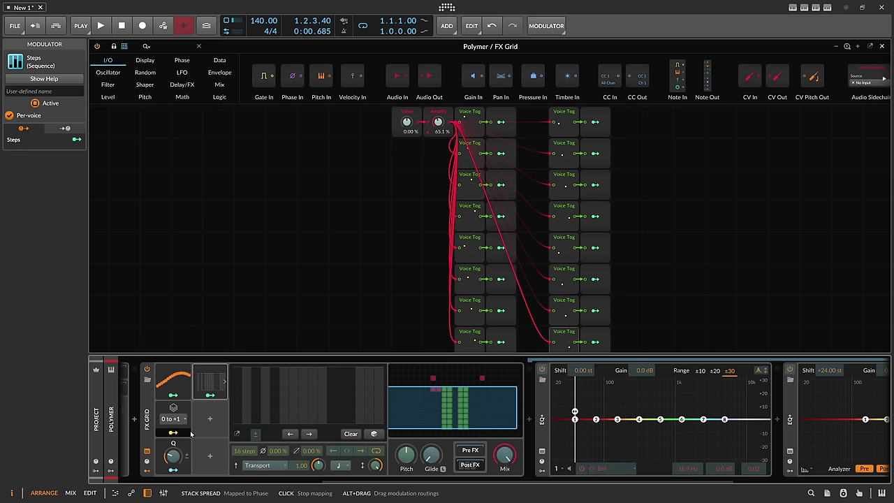
left_click_drag(277, 450, 277, 404)
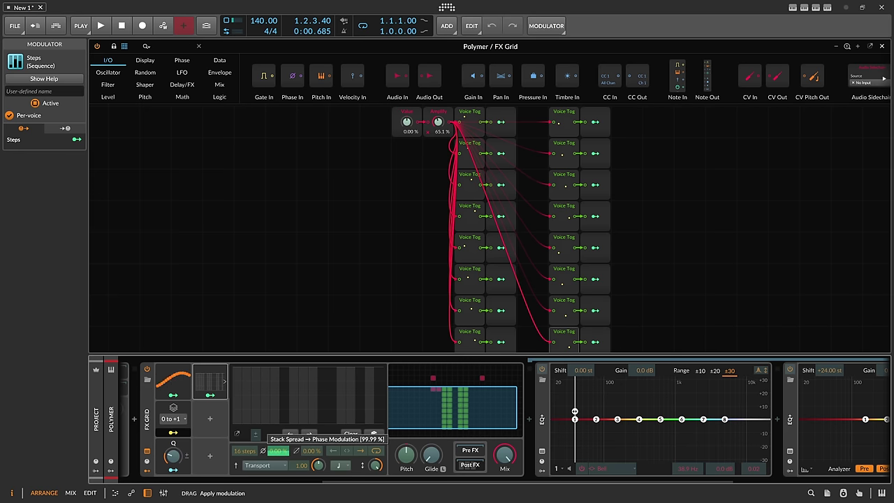
left_click_drag(277, 404, 277, 404)
left_click(173, 409)
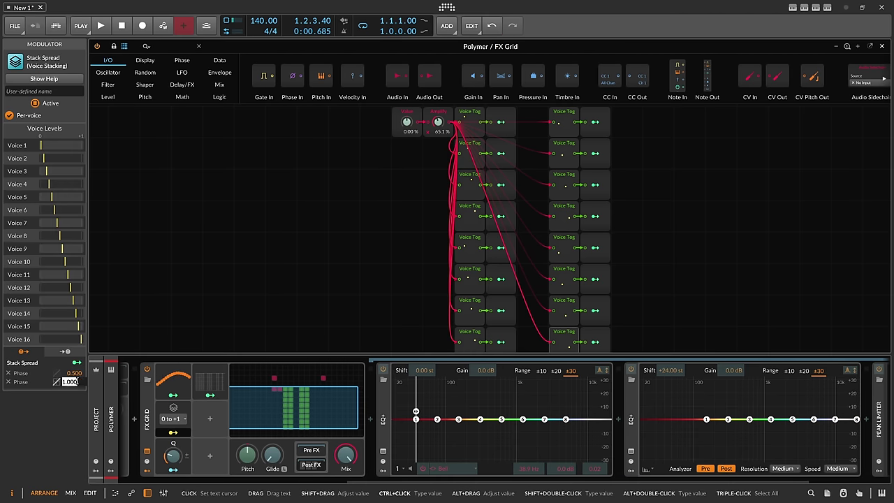
left_click(173, 433)
Set the Steps modulator's rate timebase to Hold (rate of zero).
left_click(208, 385)
left_click(343, 466)
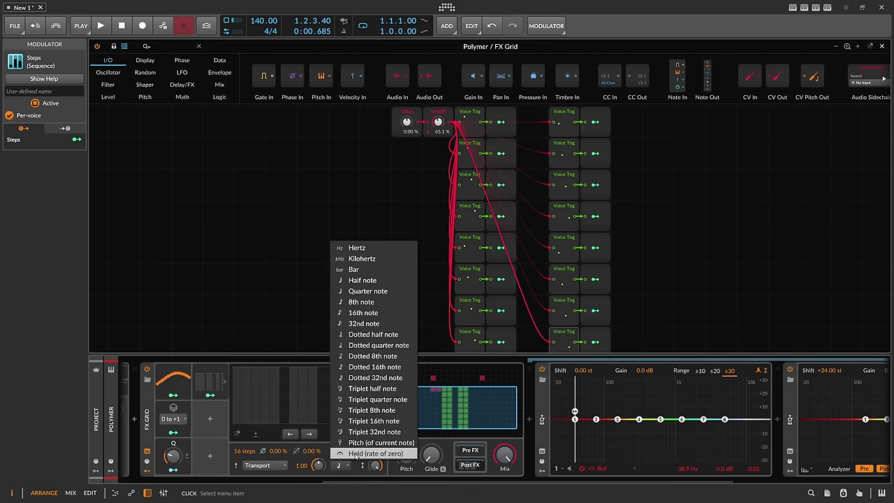
left_click(370, 456)
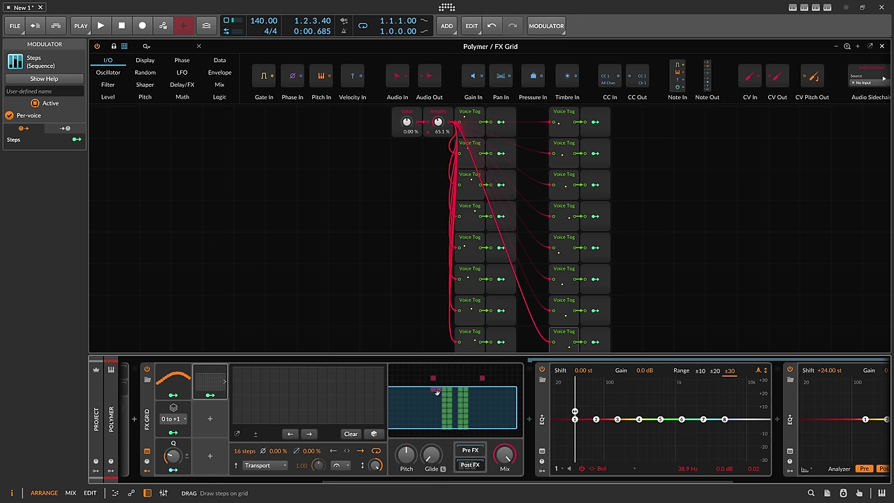
Draw levels on the first few steps and map the Steps modulator to the grid's Value module with amount 1.000.
left_click(240, 376)
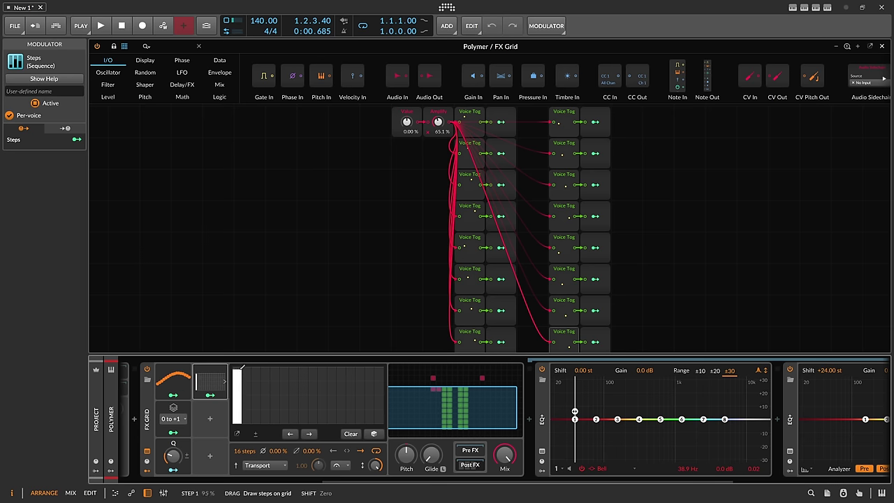
left_click_drag(253, 390, 257, 417)
left_click_drag(211, 395, 390, 163)
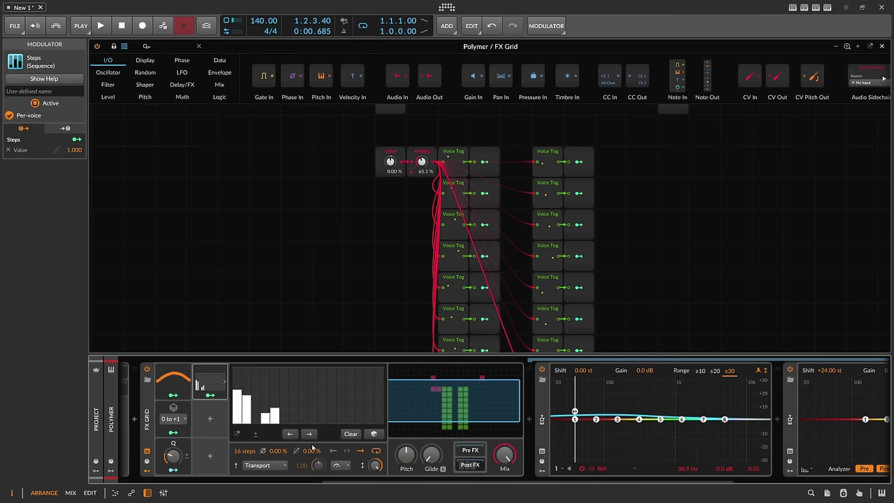
Make the Steps modulator bipolar, draw positive levels across its steps, raise the Q macro and set Amplify to 745 %.
left_click(257, 435)
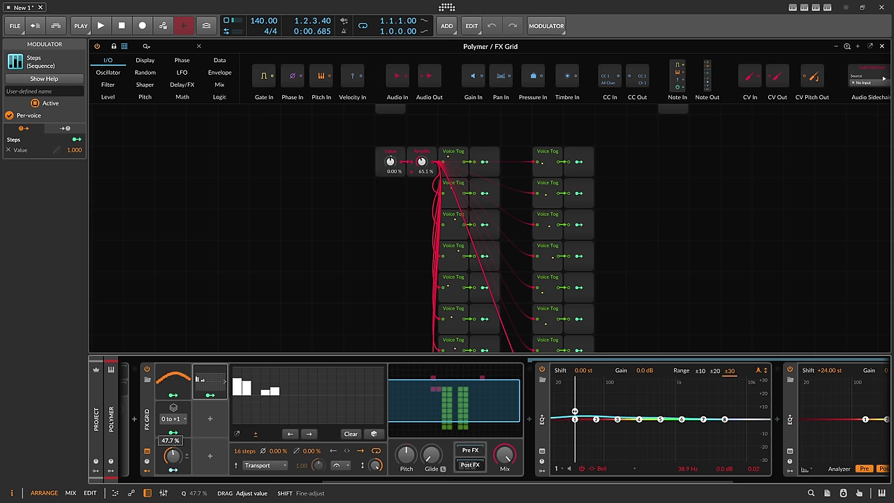
left_click_drag(237, 369, 331, 366)
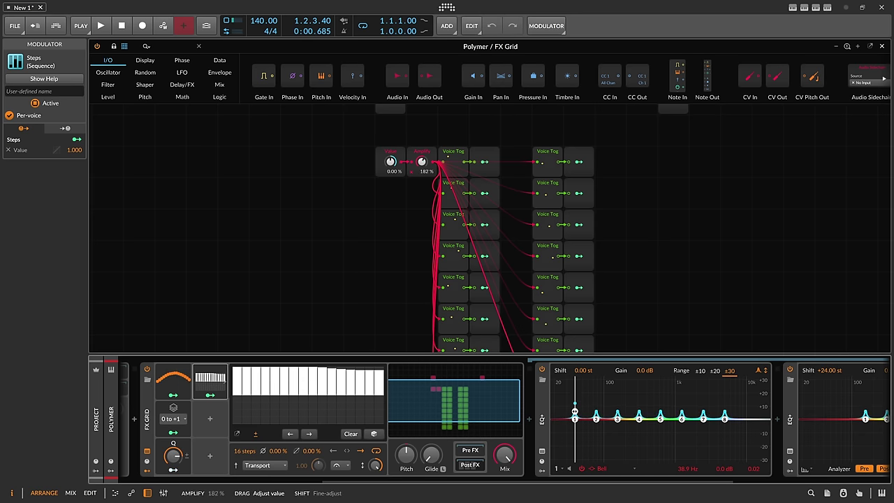
mouse_move(236, 373)
left_mouse_down()
mouse_move(242, 392)
mouse_move(319, 395)
mouse_move(342, 386)
mouse_move(253, 371)
mouse_move(299, 374)
mouse_move(271, 410)
mouse_move(293, 407)
mouse_move(252, 395)
mouse_move(274, 392)
mouse_move(261, 376)
left_mouse_up()
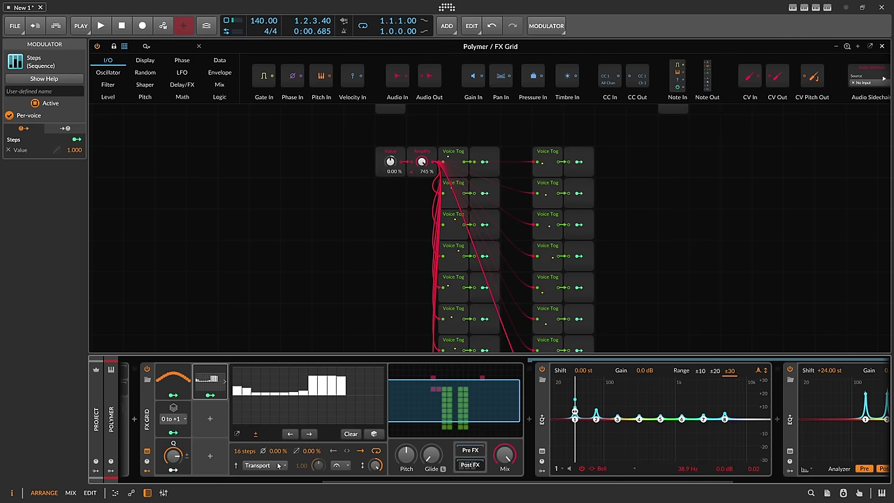
Draw positive levels on the early steps with three fully negative steps after them, and compare both EQ+ curves.
left_click_drag(334, 479, 347, 476)
mouse_move(232, 375)
left_mouse_down()
mouse_move(336, 379)
mouse_move(239, 367)
mouse_move(284, 413)
mouse_move(282, 426)
mouse_move(215, 396)
mouse_move(263, 394)
mouse_move(230, 378)
mouse_move(277, 389)
left_mouse_up()
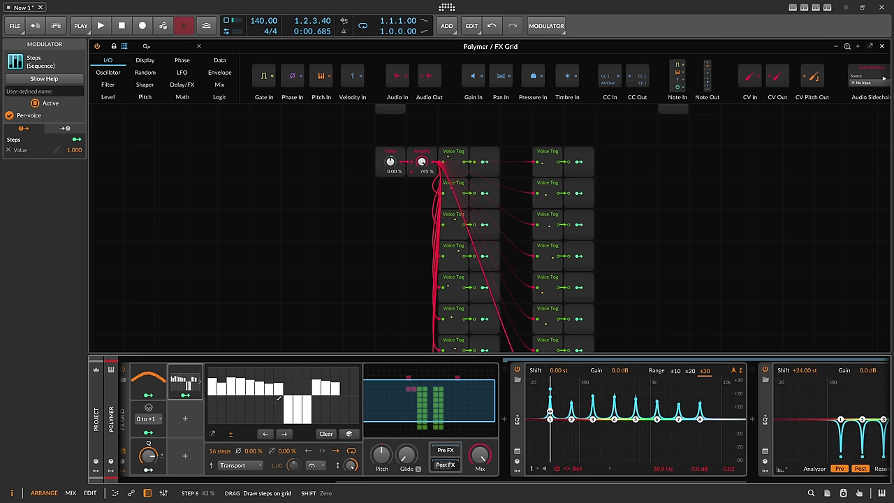
scroll(370, 482, "down", 5)
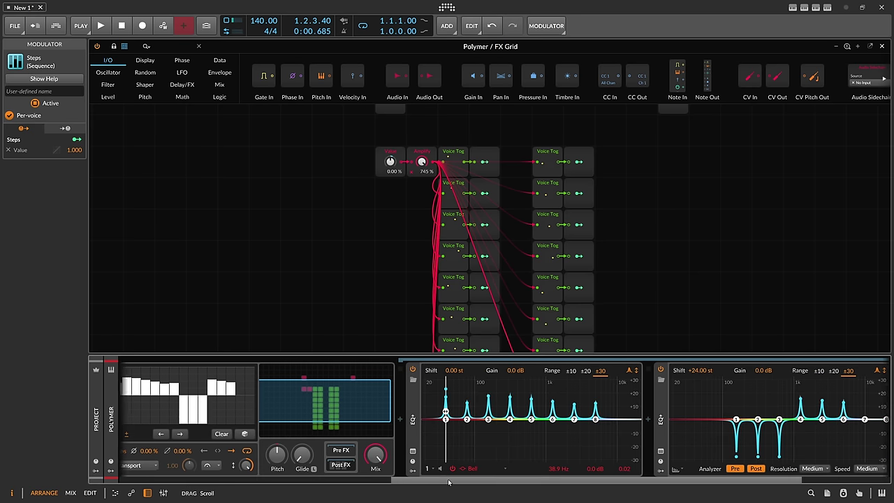
scroll(362, 481, "up", 1)
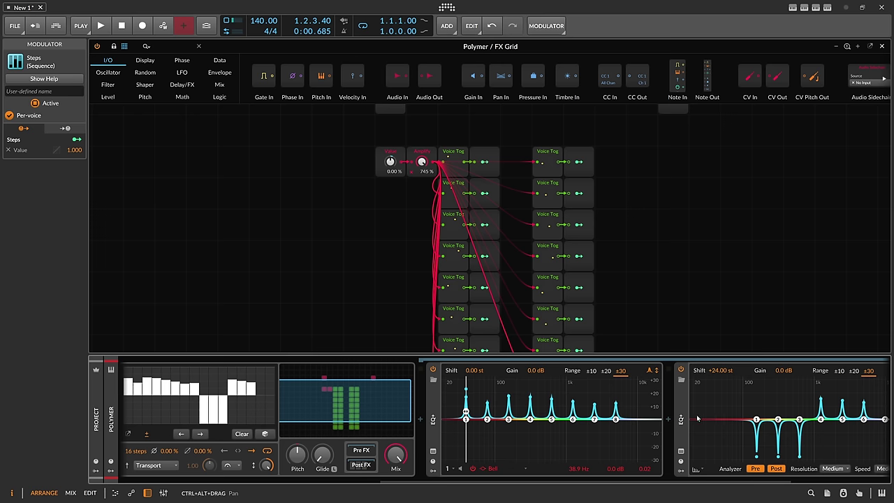
scroll(689, 480, "down", 2)
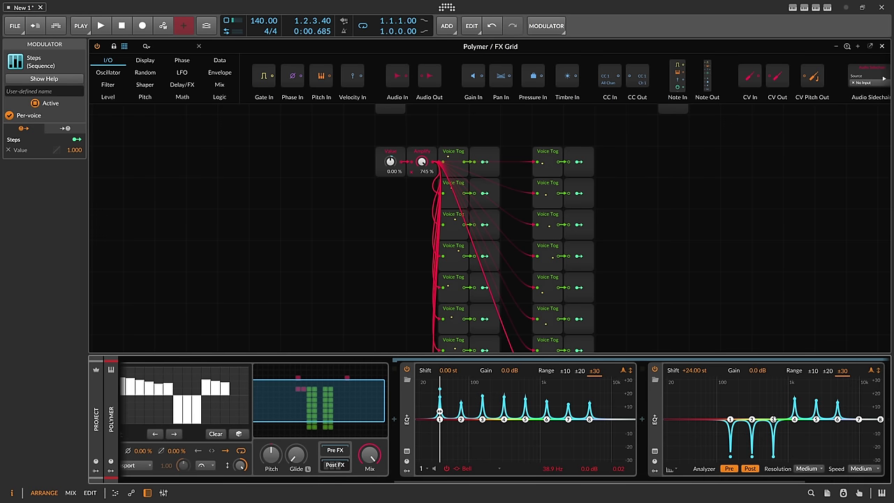
left_click_drag(673, 482, 590, 483)
mouse_move(380, 383)
left_mouse_down()
mouse_move(258, 397)
mouse_move(343, 356)
mouse_move(276, 358)
mouse_move(297, 382)
mouse_move(376, 407)
mouse_move(392, 389)
mouse_move(319, 362)
mouse_move(254, 364)
mouse_move(281, 408)
mouse_move(364, 400)
mouse_move(392, 410)
mouse_move(328, 350)
mouse_move(290, 343)
mouse_move(325, 410)
mouse_move(374, 393)
left_mouse_up()
Randomize the Steps modulator's pattern several times during playback, stop playback and collapse the modulator's editor.
key("space")
left_click(394, 434)
left_click(394, 433)
left_click(395, 434)
left_click(394, 434)
left_click(395, 434)
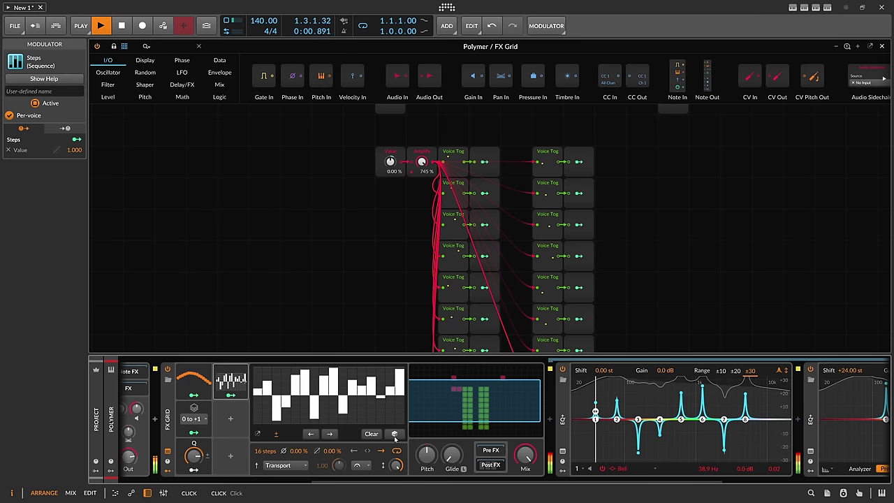
key("space")
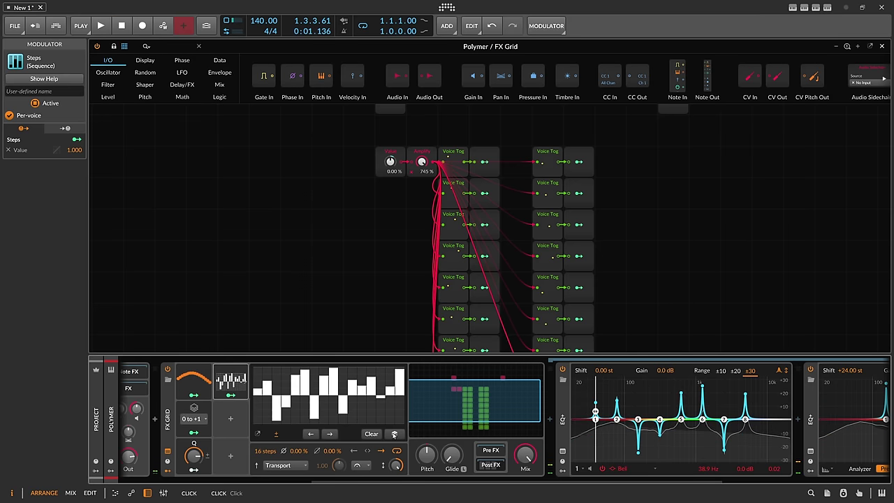
left_click(239, 390)
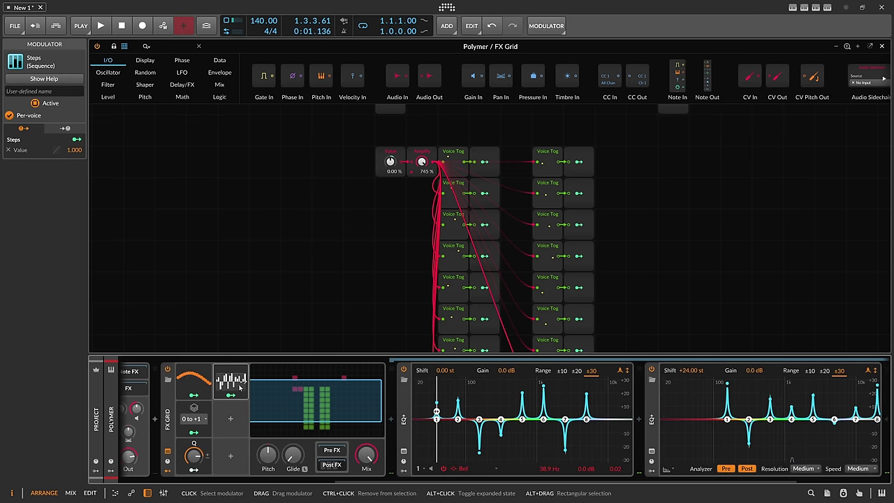
Duplicate the Steps modulator in the FX Grid and randomize the copy's step pattern.
key("ctrl+d")
left_click(271, 384)
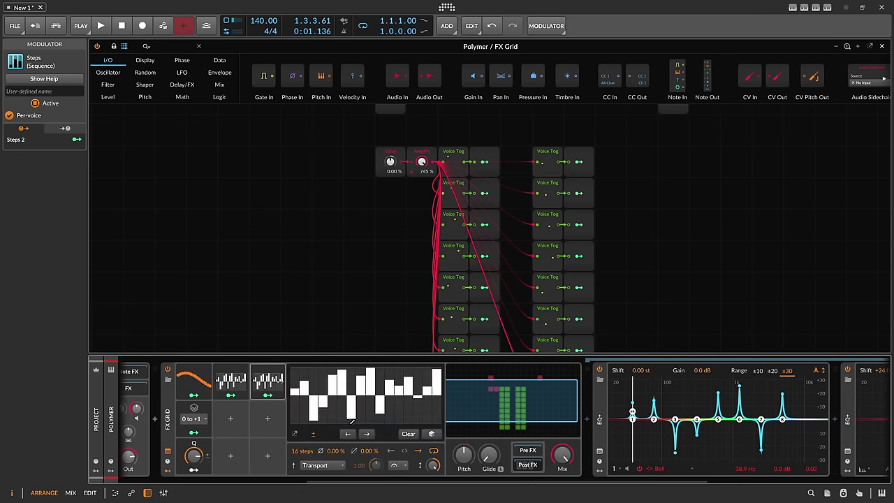
left_click(431, 433)
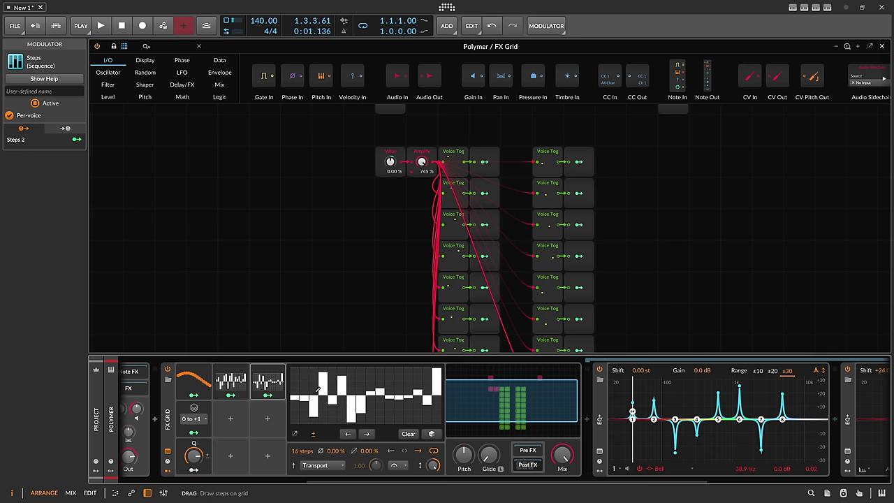
Clear the original Steps modulator's mapping to the grid's Value module and add a Mix modulator below it.
left_click(234, 395)
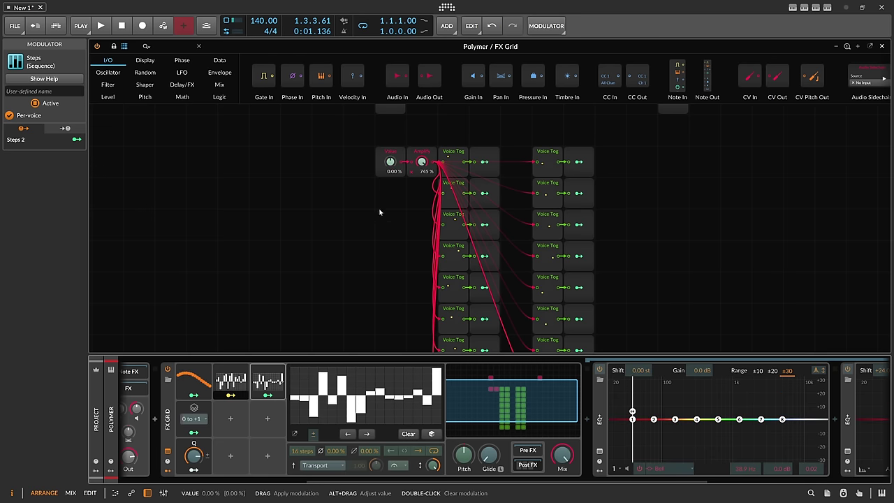
left_click(231, 419)
type("mac")
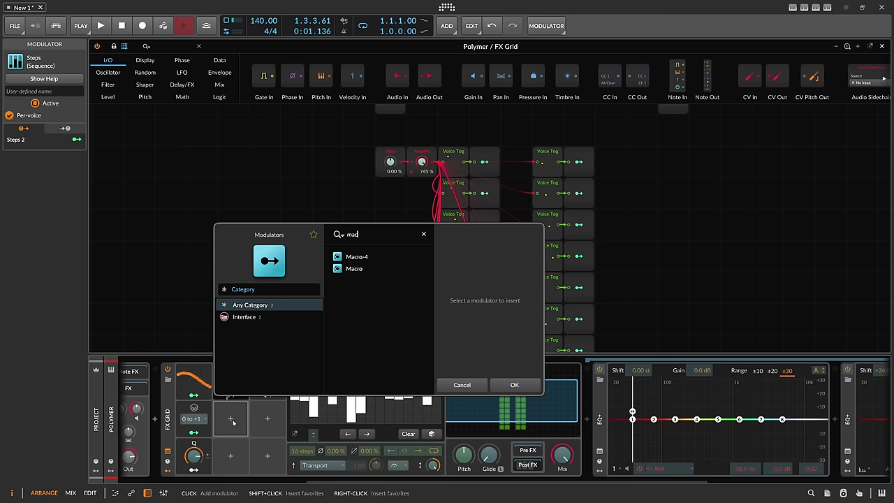
left_click_drag(365, 235, 290, 234)
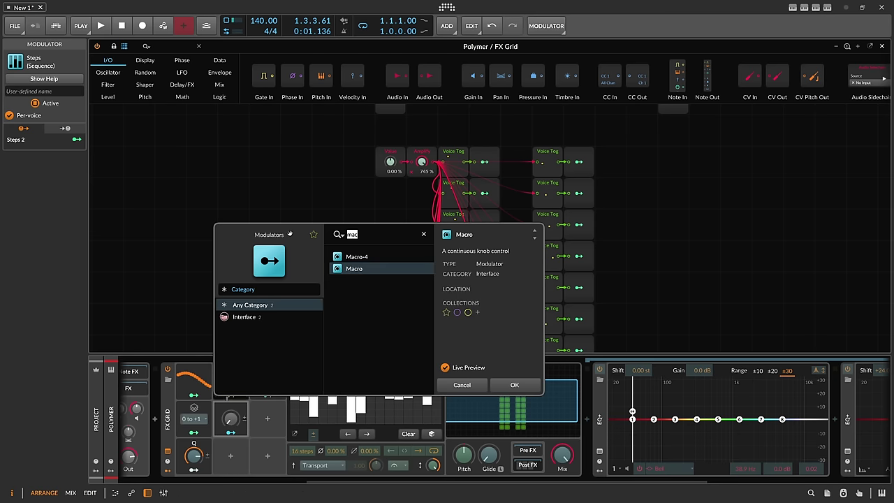
type("mix")
key("Down")
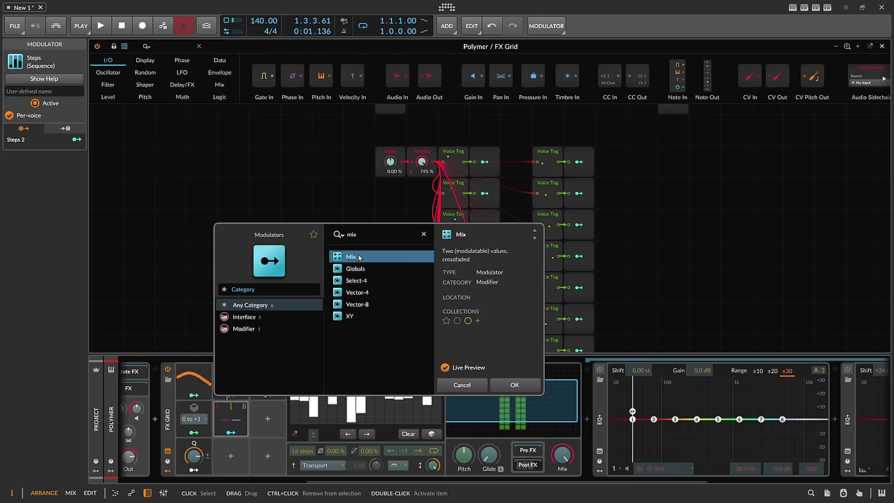
key("Return")
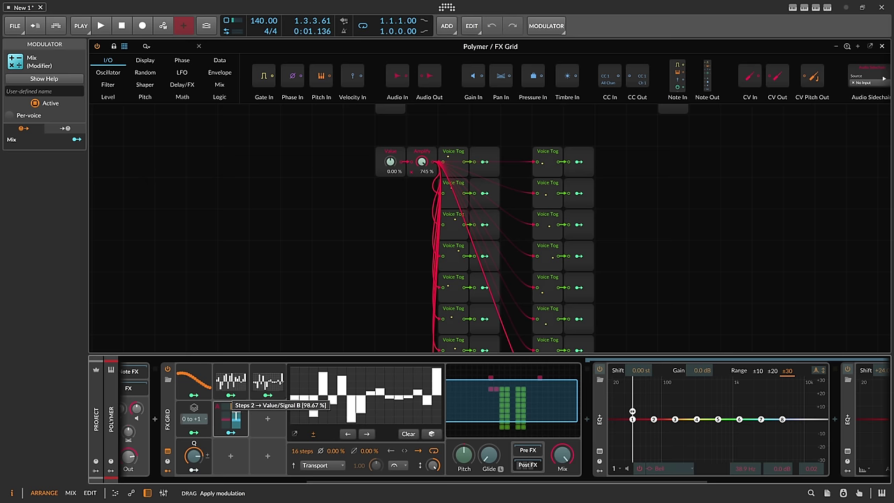
Feed Steps and Steps 2 into the Mix modulator's A and B signals, and map Mix per-voice to the grid's Value with amount 1.000.
left_click_drag(217, 420, 217, 419)
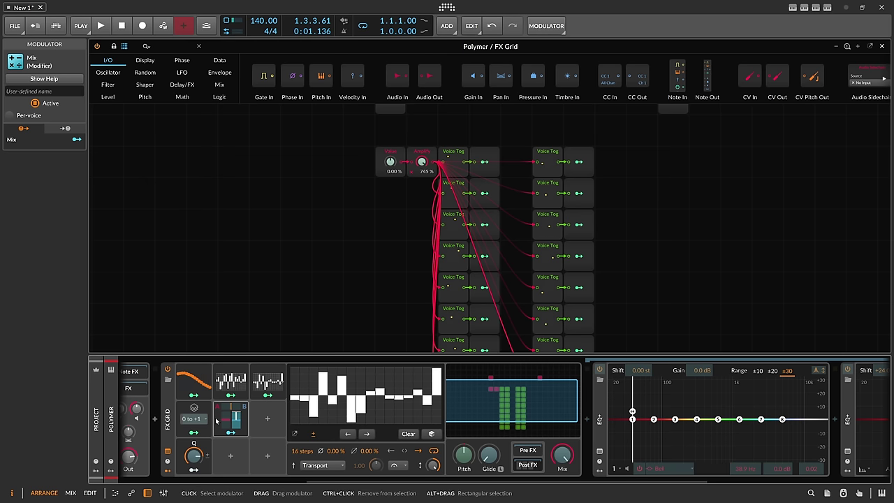
left_click(260, 396)
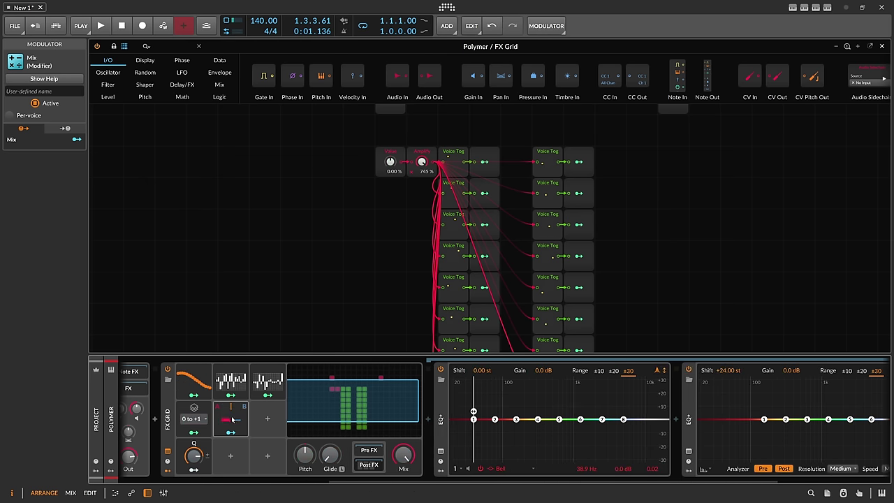
left_click(9, 115)
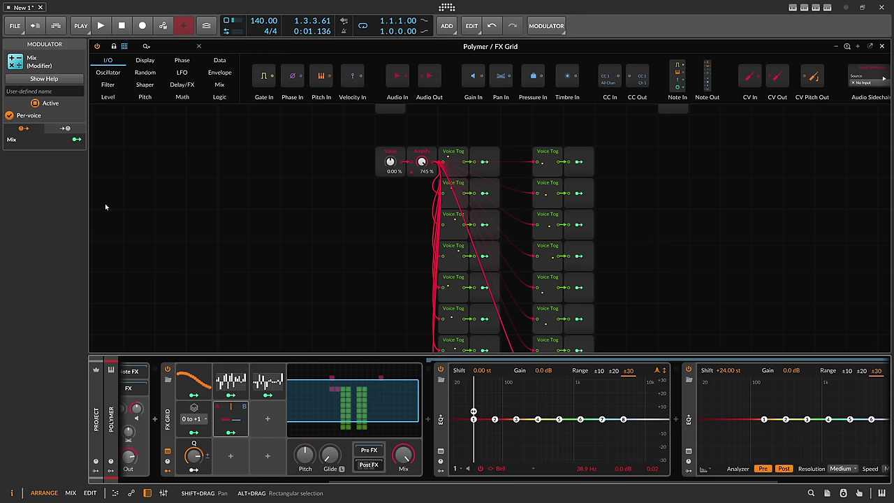
left_click(231, 433)
left_click_drag(390, 162, 390, 84)
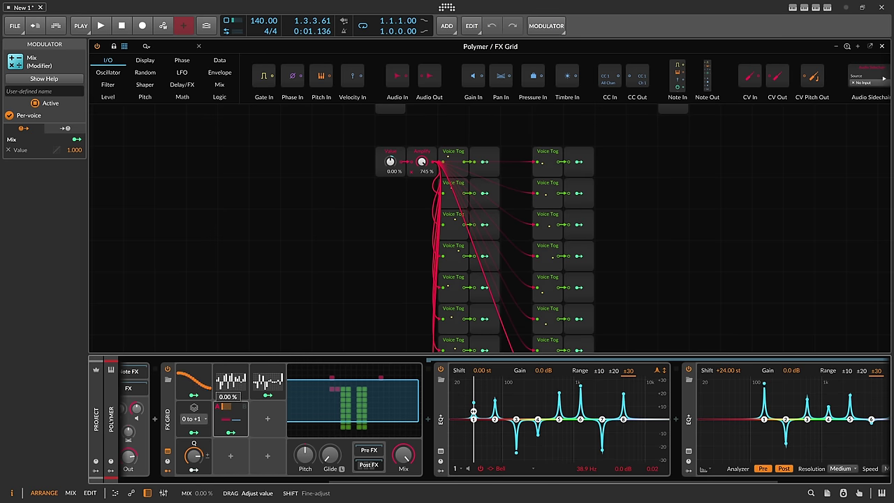
Crossfade Mix between A and B during playback while randomizing Steps 2 several times, return Mix to A and stop playback.
key("space")
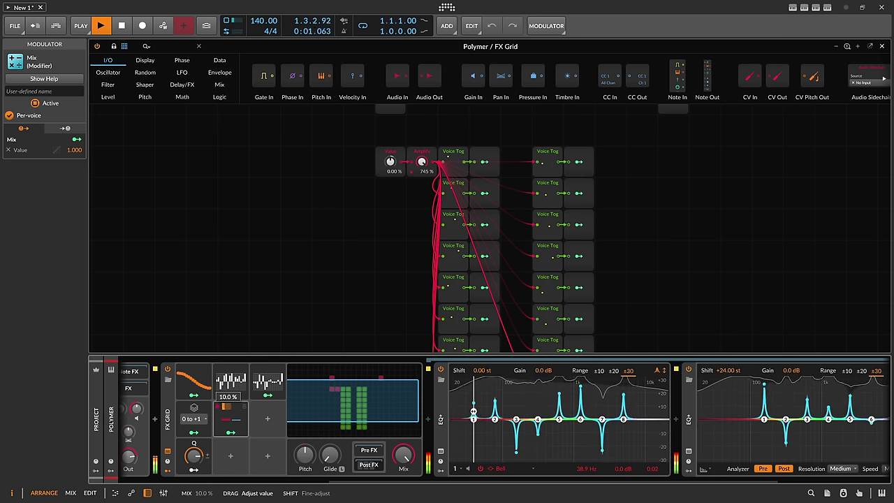
left_click(268, 381)
left_click(431, 434)
left_click(431, 434)
left_click(431, 434)
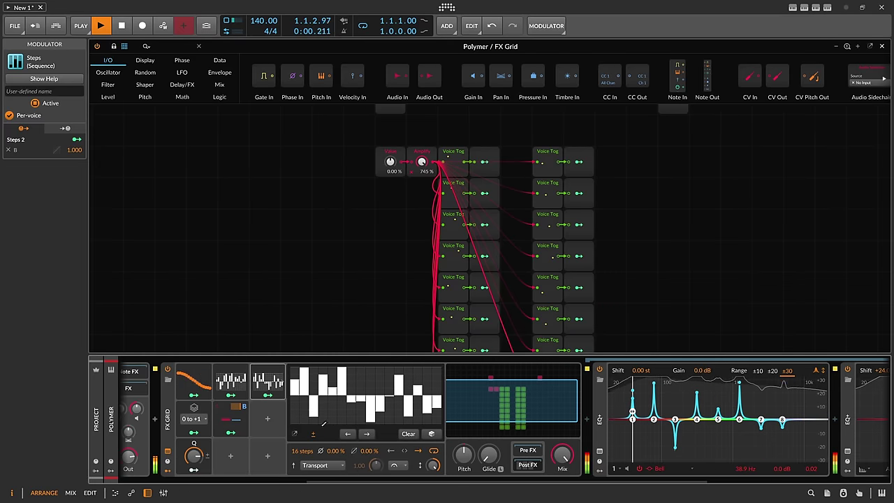
left_click(431, 434)
left_click(431, 434)
left_click_drag(237, 407, 218, 406)
key("space")
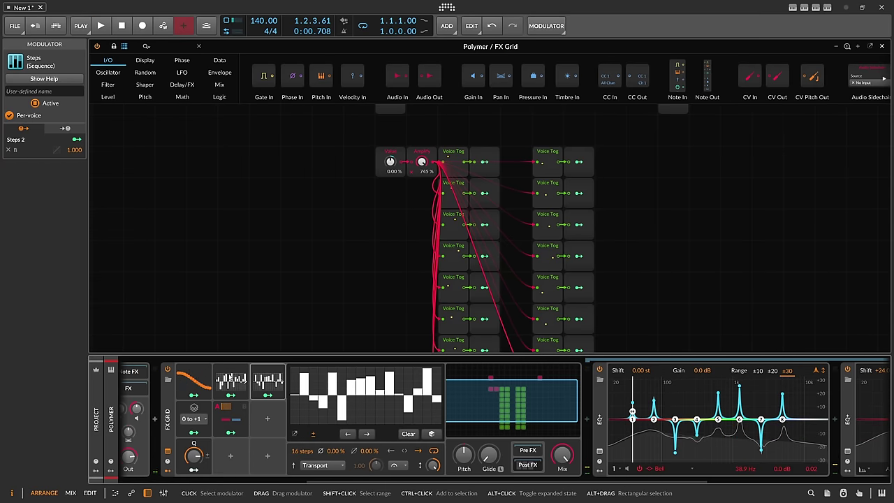
left_click(259, 379)
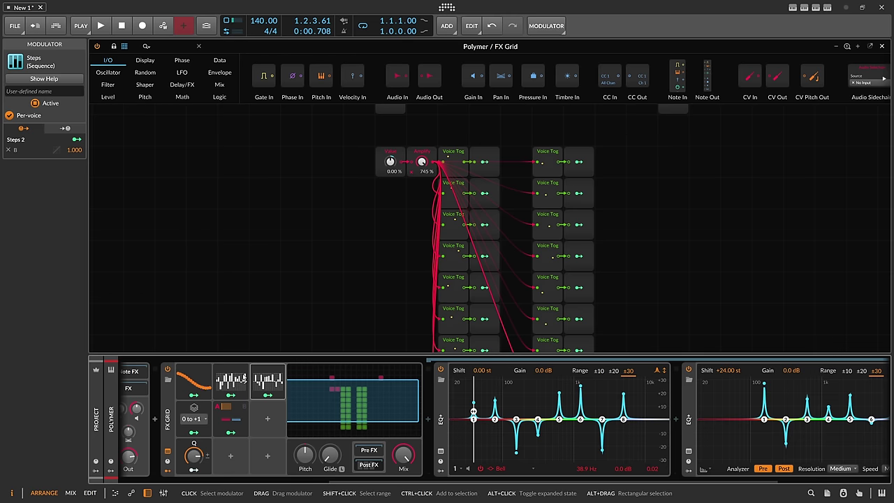
Map the Classic LFO to the grid's Value with amount 1.000 and add another Macro modulator.
left_click(195, 381)
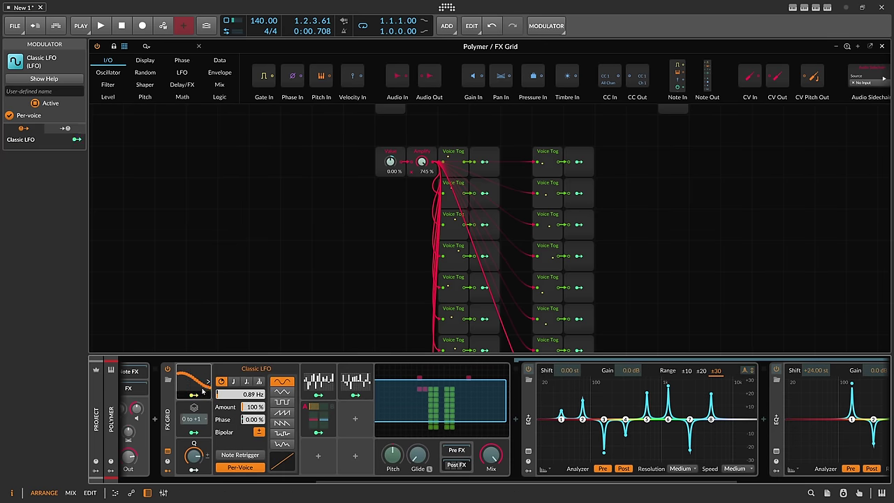
left_click_drag(391, 162, 391, 75)
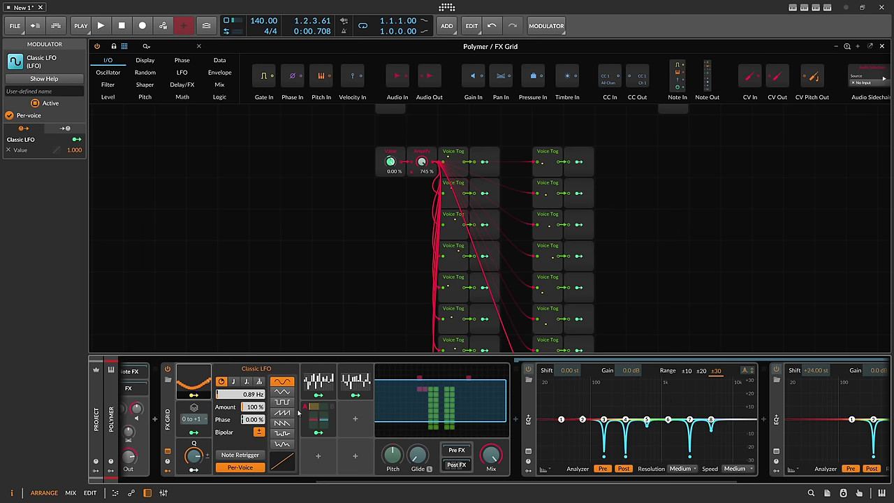
left_click(319, 457)
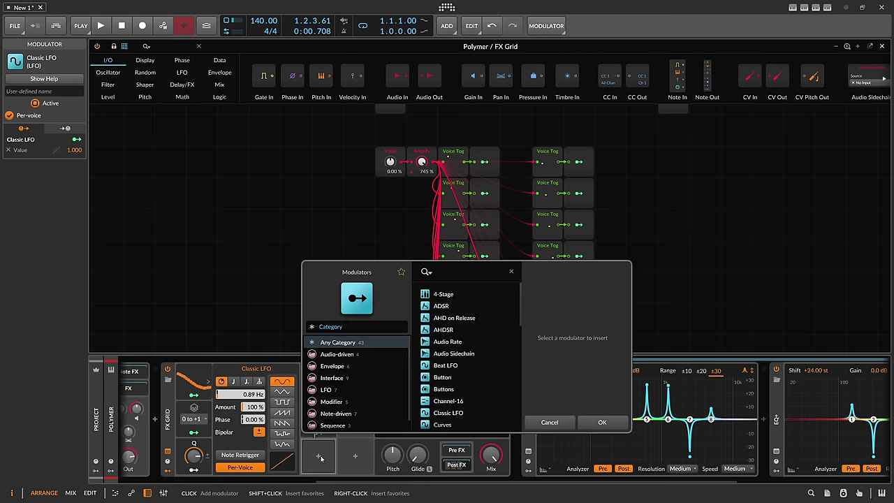
type("mac")
key("Down")
key("Down")
key("Return")
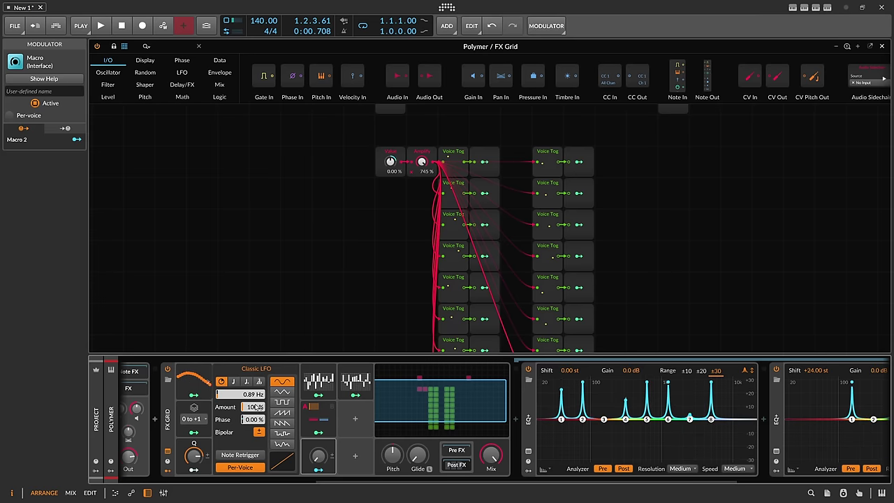
Set the Classic LFO's Amount to 0.00 % and map the new macro to it with amount 1.000.
left_click_drag(253, 407, 253, 454)
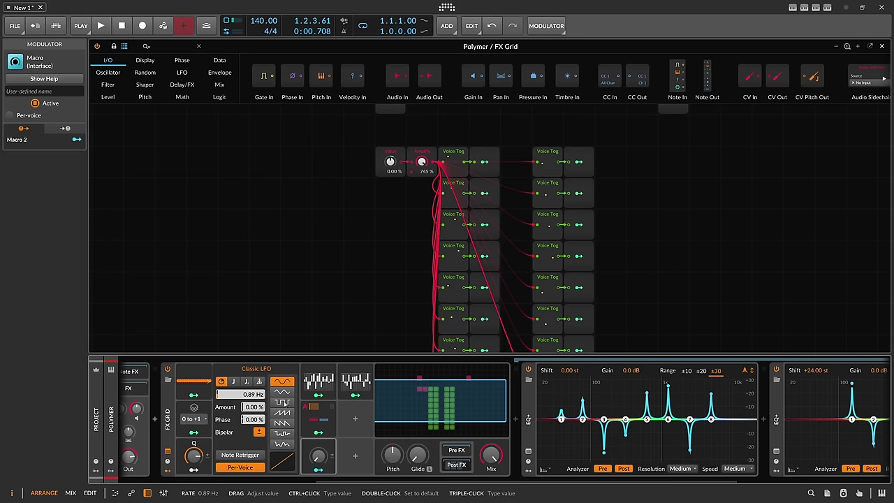
left_click(318, 470)
left_click_drag(253, 407, 253, 390)
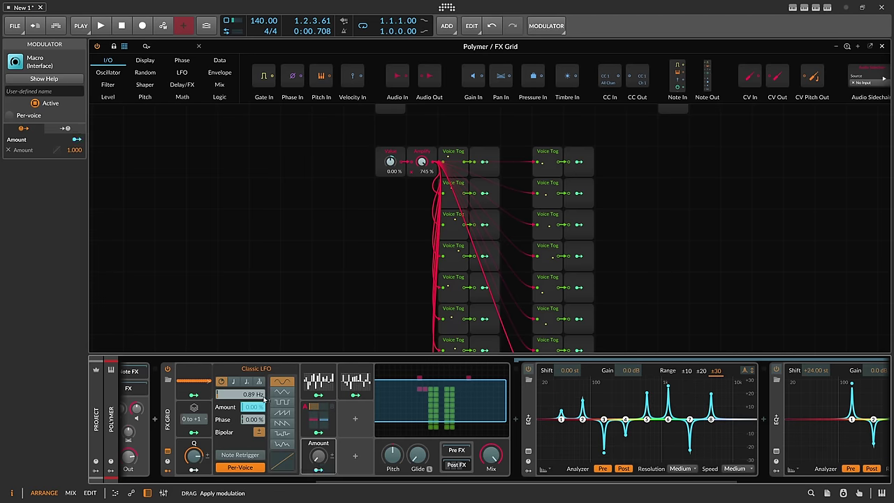
Rename the new macro as Wave and collapse the Classic LFO's editor.
left_click(320, 472)
left_click(323, 444)
type("Wa")
key("Return")
left_click(202, 376)
Raise the Wave macro during playback and set the first EQ+ device's Shift to -12.00 st.
key("space")
left_click_drag(231, 456, 222, 406)
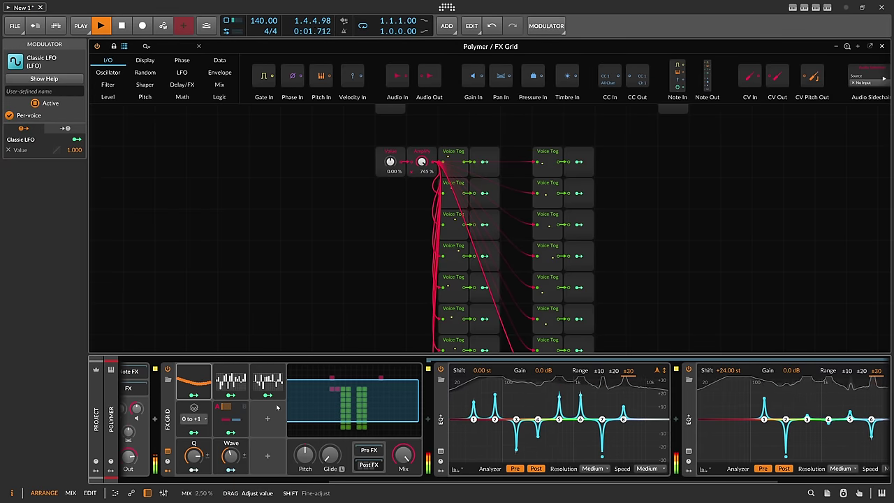
triple_click(482, 370)
type("-12")
key("Return")
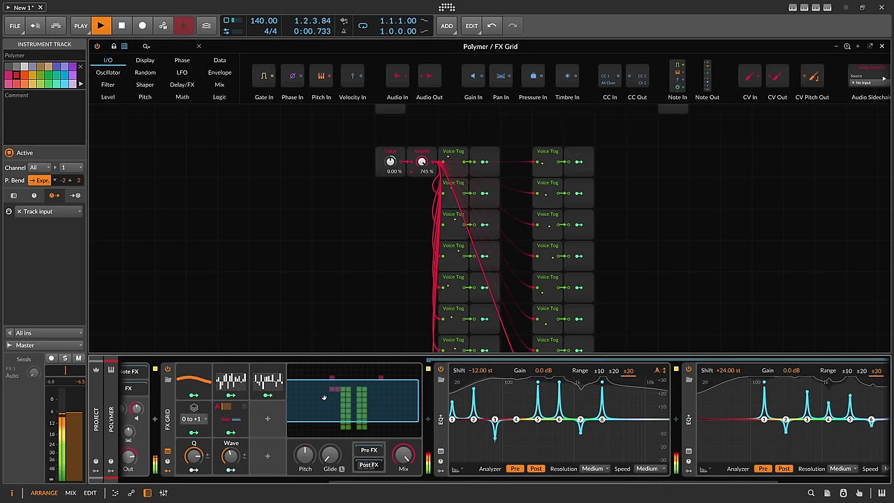
Crossfade Mix to signal B, stop playback and set the Wave macro to about 17.7 %.
left_click_drag(223, 408, 231, 390)
mouse_move(231, 454)
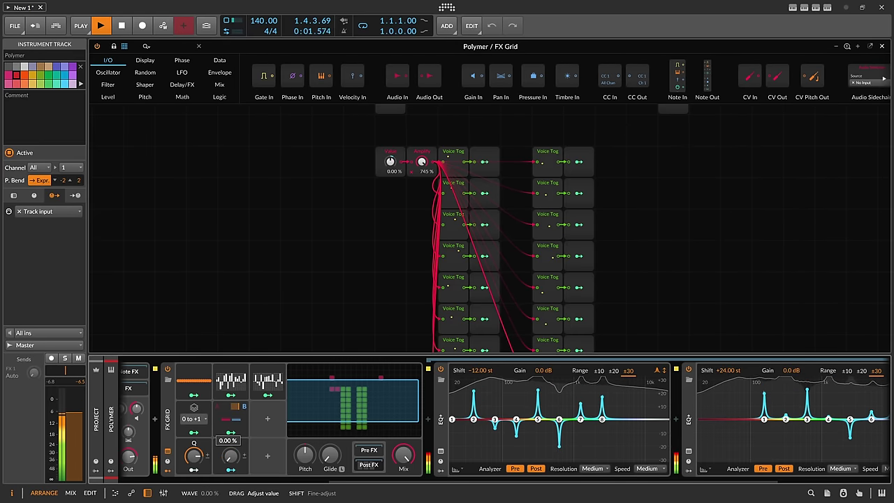
key("space")
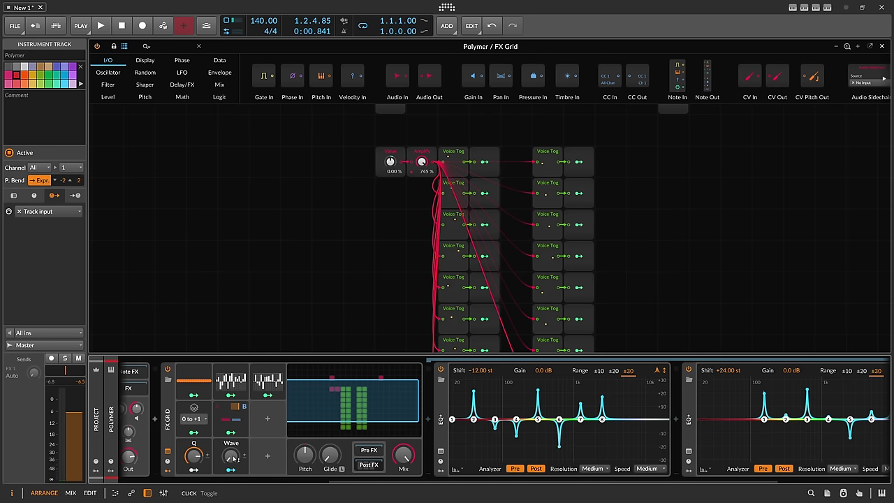
left_click_drag(232, 458, 231, 447)
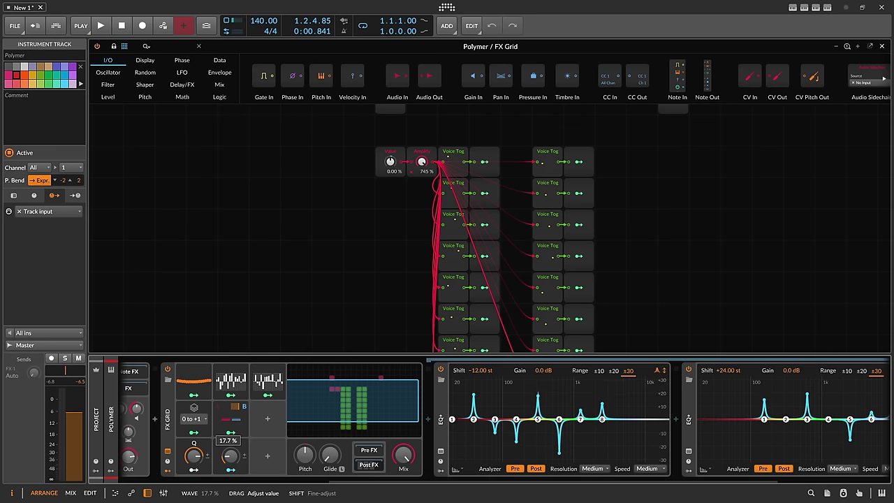
left_click_drag(231, 452, 231, 451)
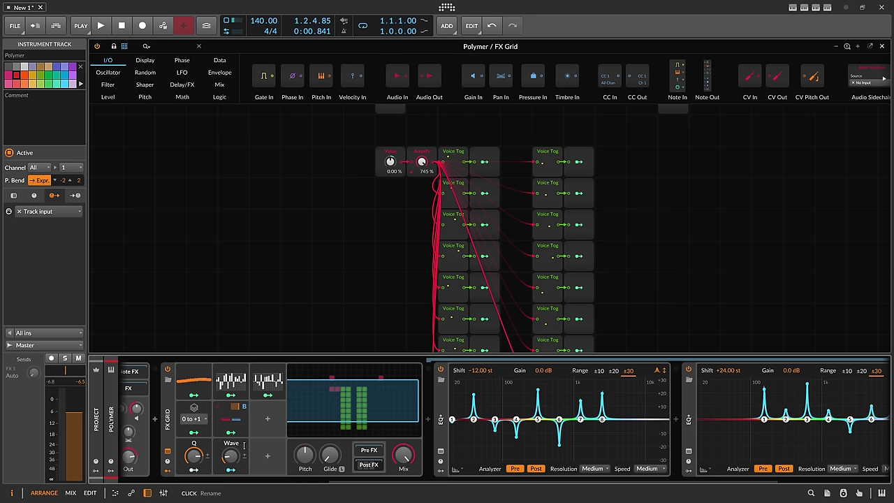
Try an EQ-5 device between the FX Grid and the first EQ+, and delete it again.
mouse_move(415, 482)
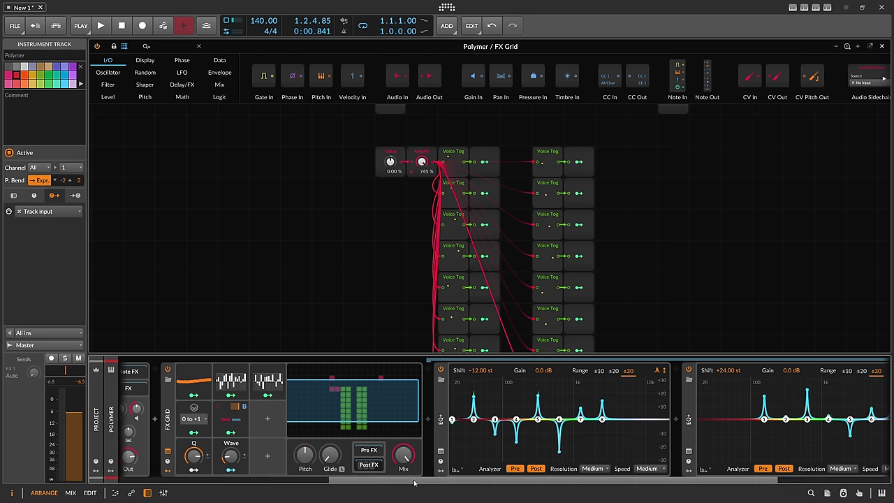
scroll(414, 482, "right", 5)
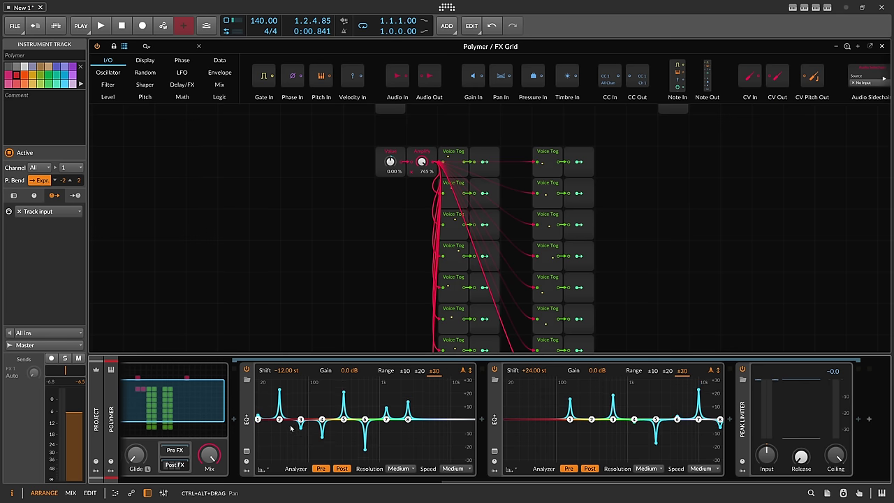
left_click(236, 419)
type("eq")
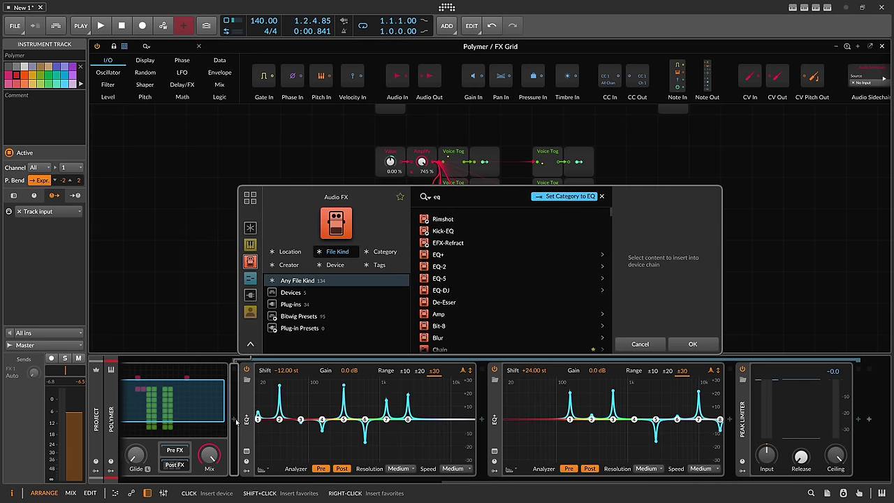
double_click(434, 266)
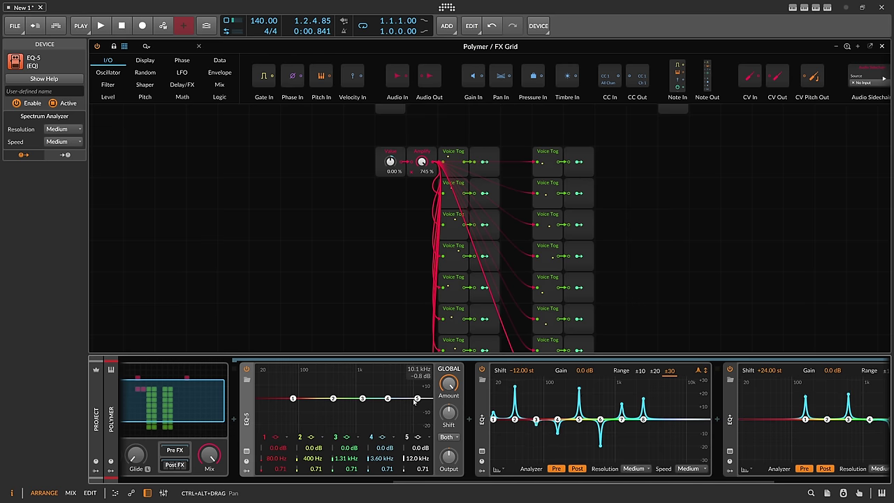
left_click_drag(497, 481, 471, 481)
key("Delete")
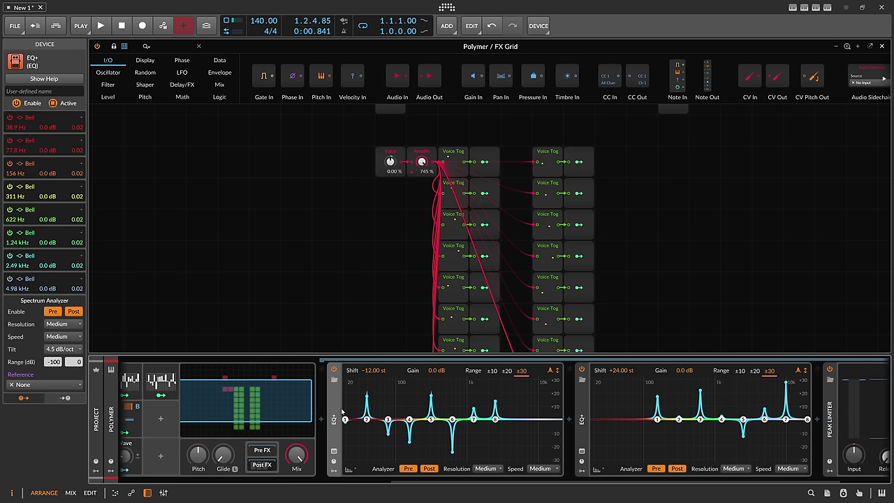
Review the FX Grid's voice stacking settings, the first two Voice Stack Tog modules and the device chain around them.
left_click_drag(566, 484, 397, 419)
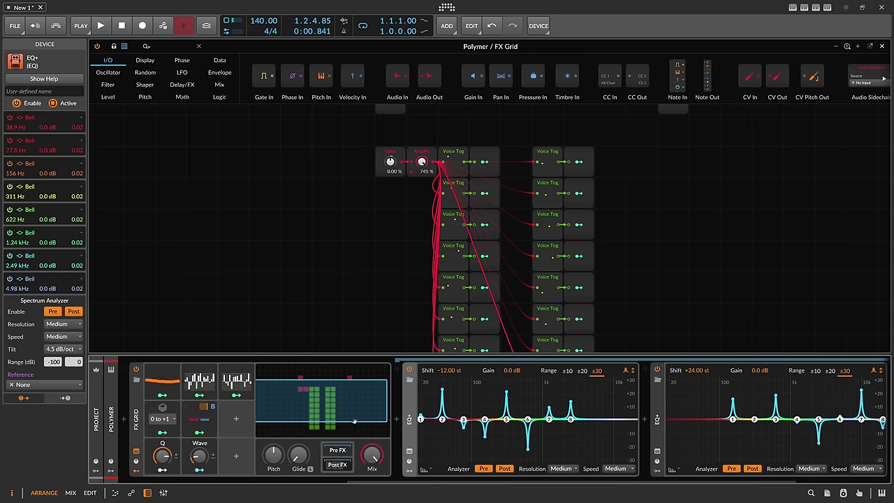
left_click(149, 423)
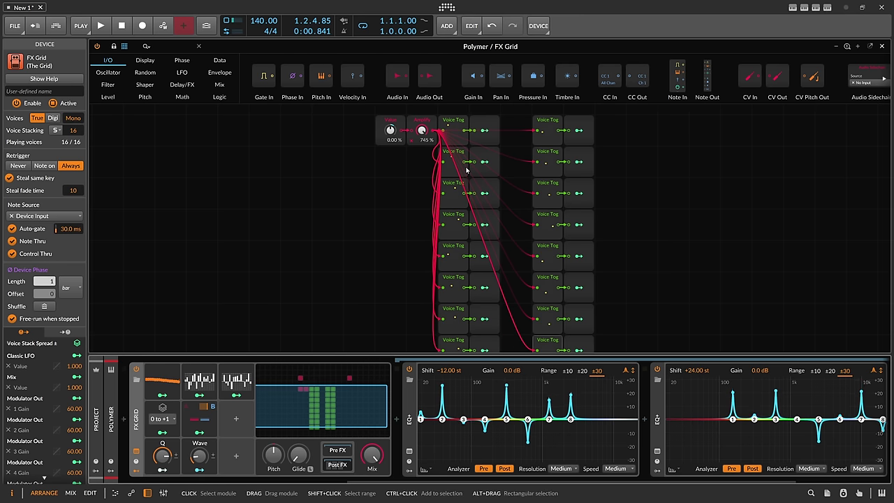
scroll(515, 285, "down", 1)
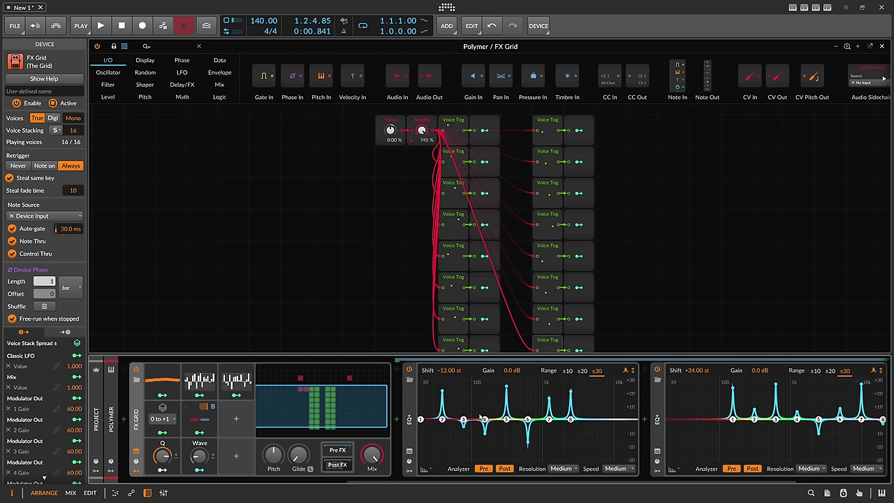
left_click_drag(583, 481, 519, 495)
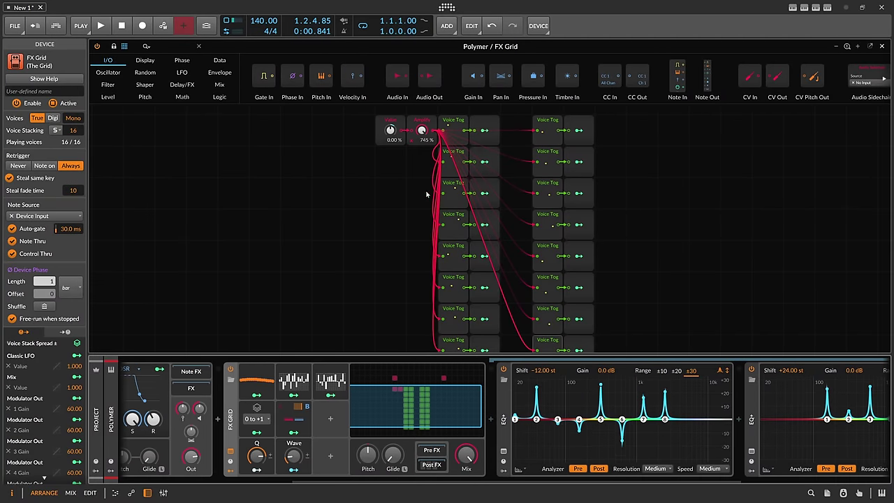
left_click(451, 134)
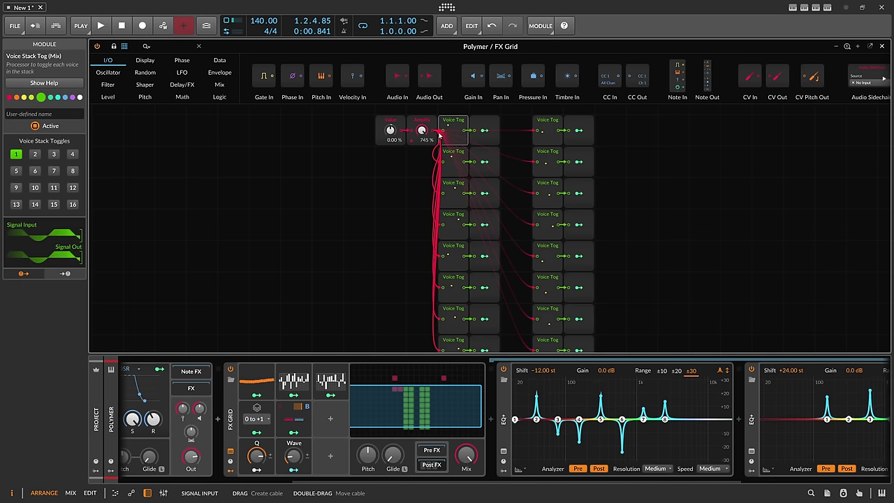
left_click(35, 154)
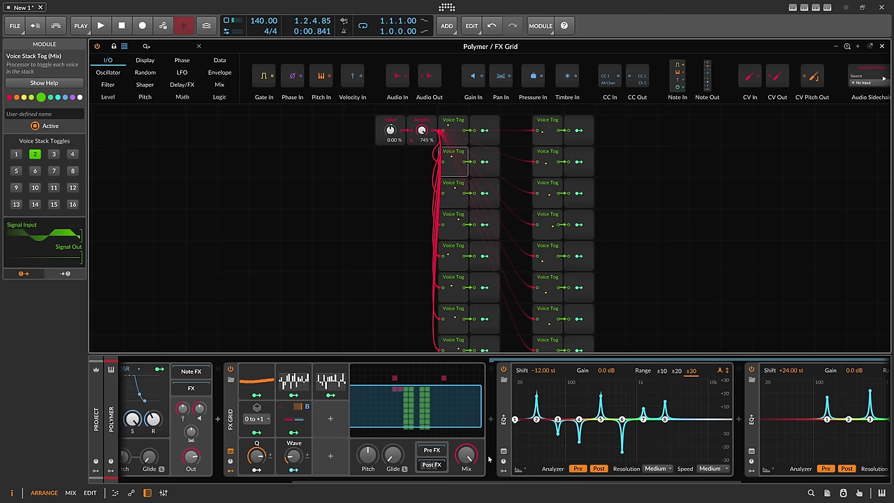
left_click_drag(478, 482, 516, 482)
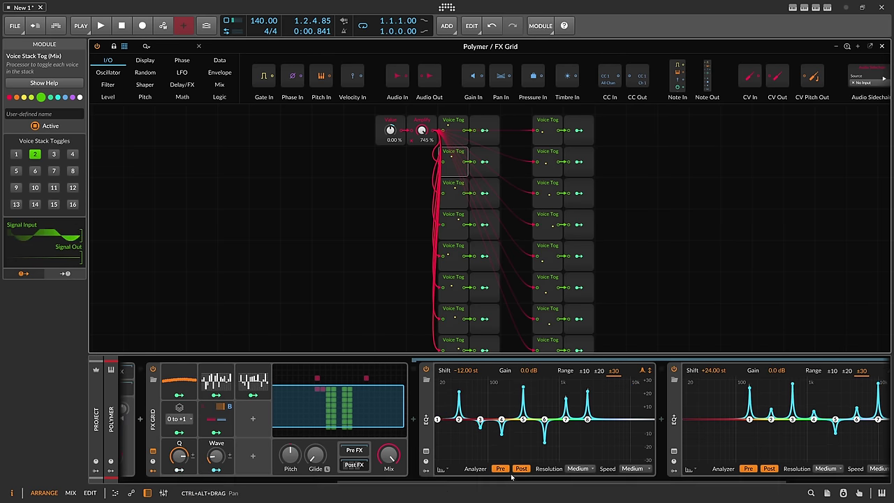
left_click_drag(516, 480, 376, 479)
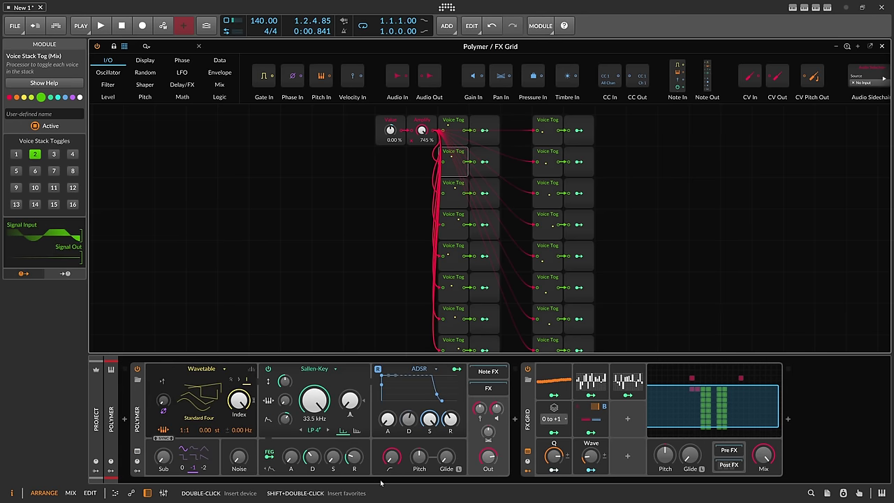